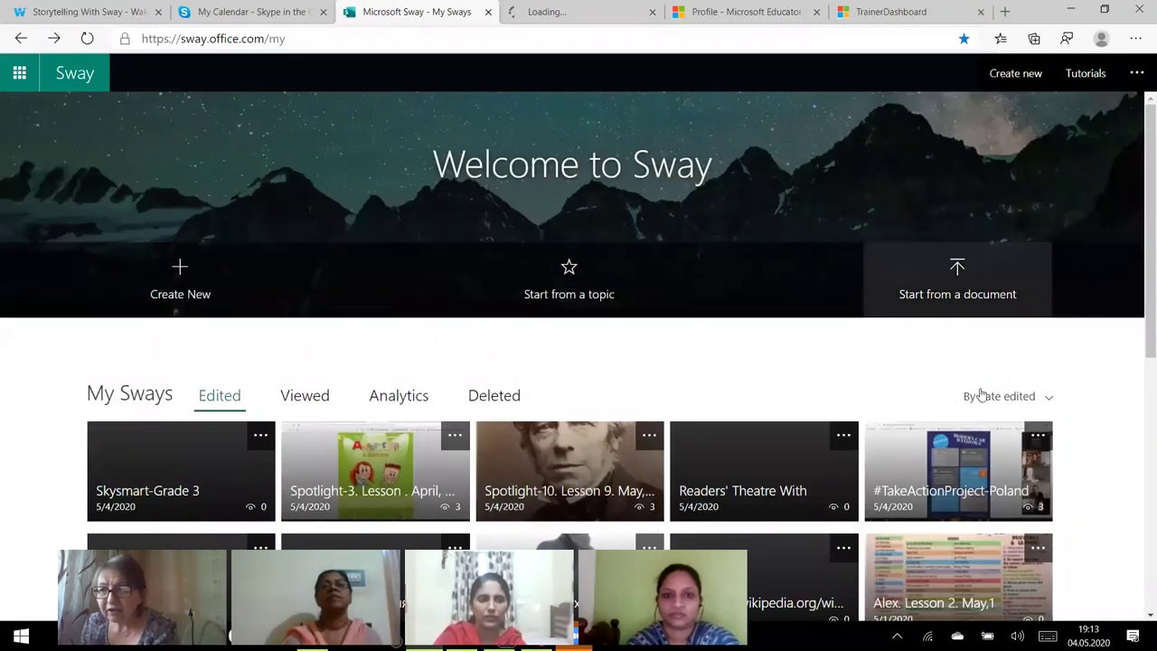
- Create a Sway outline from the topic "Dinosaur"
scroll(961, 361, "down", 5)
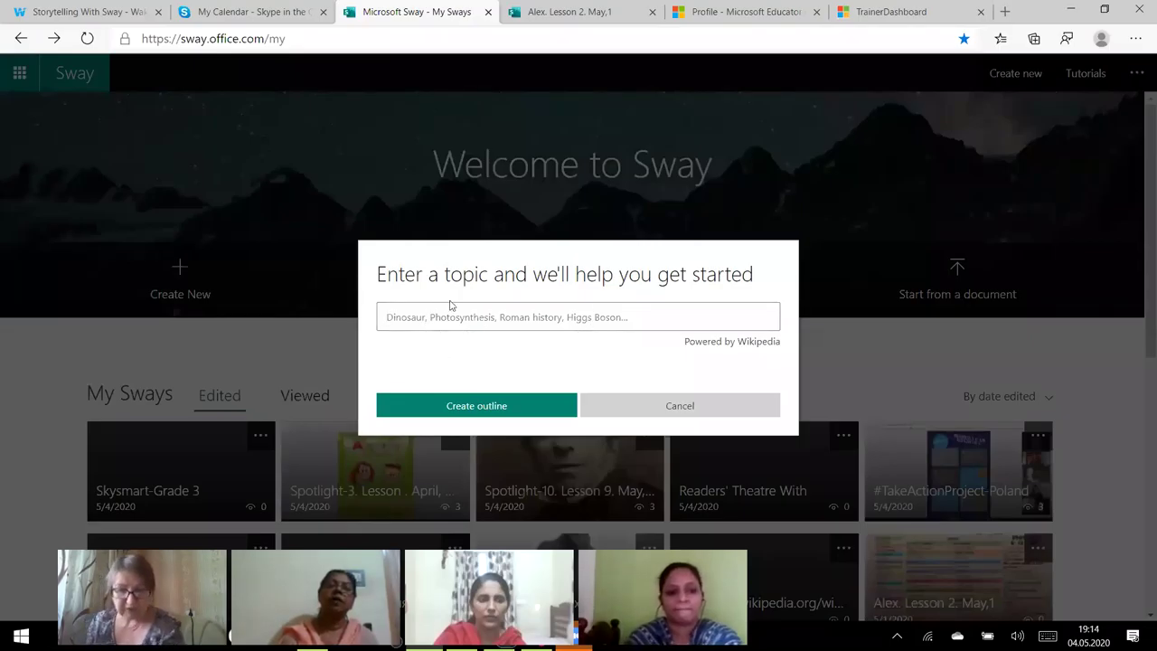
type("Dinosaur")
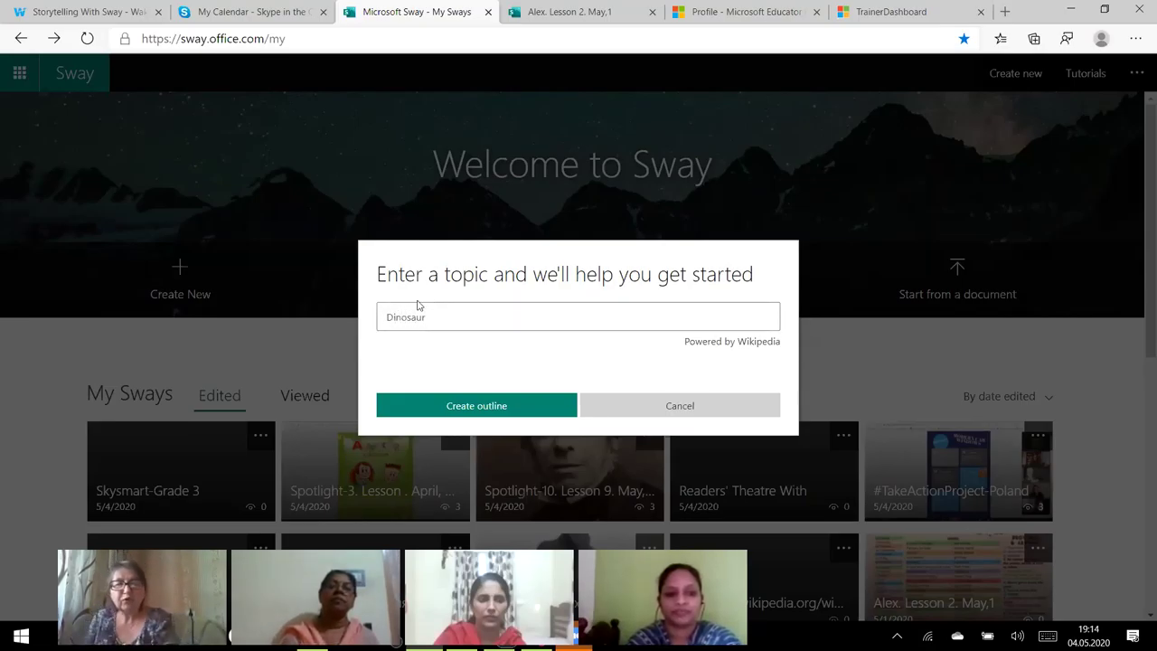
left_click(505, 409)
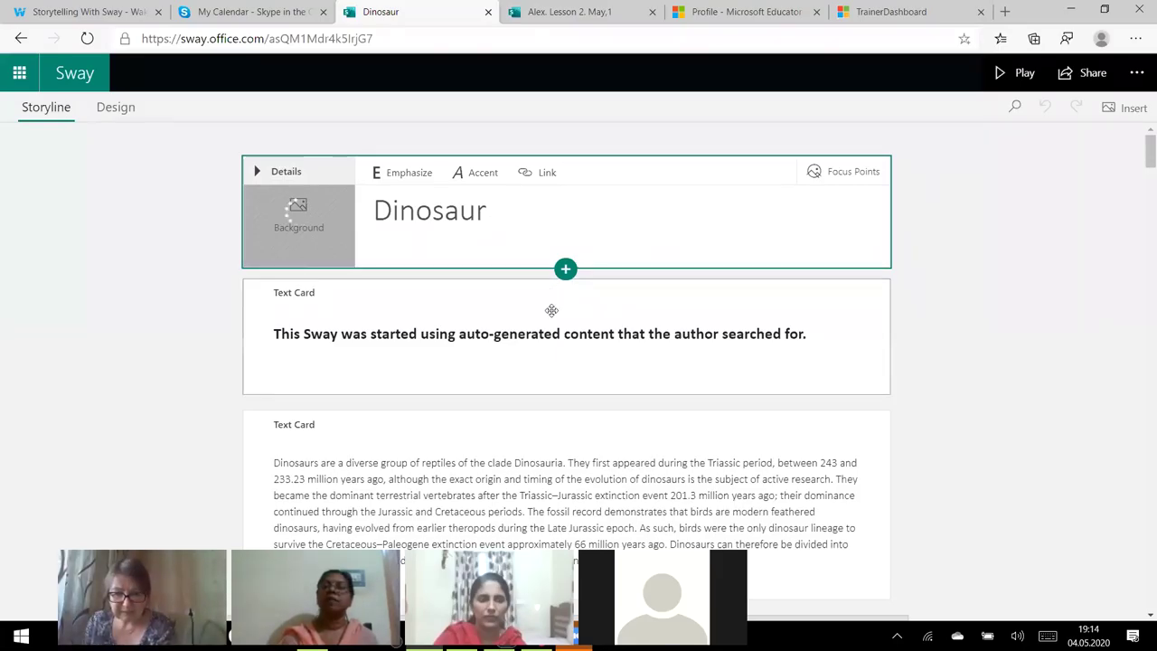
- Examine the text, image and heading cards throughout the generated Dinosaur outline and return to the My Sways page
scroll(552, 310, "down", 5)
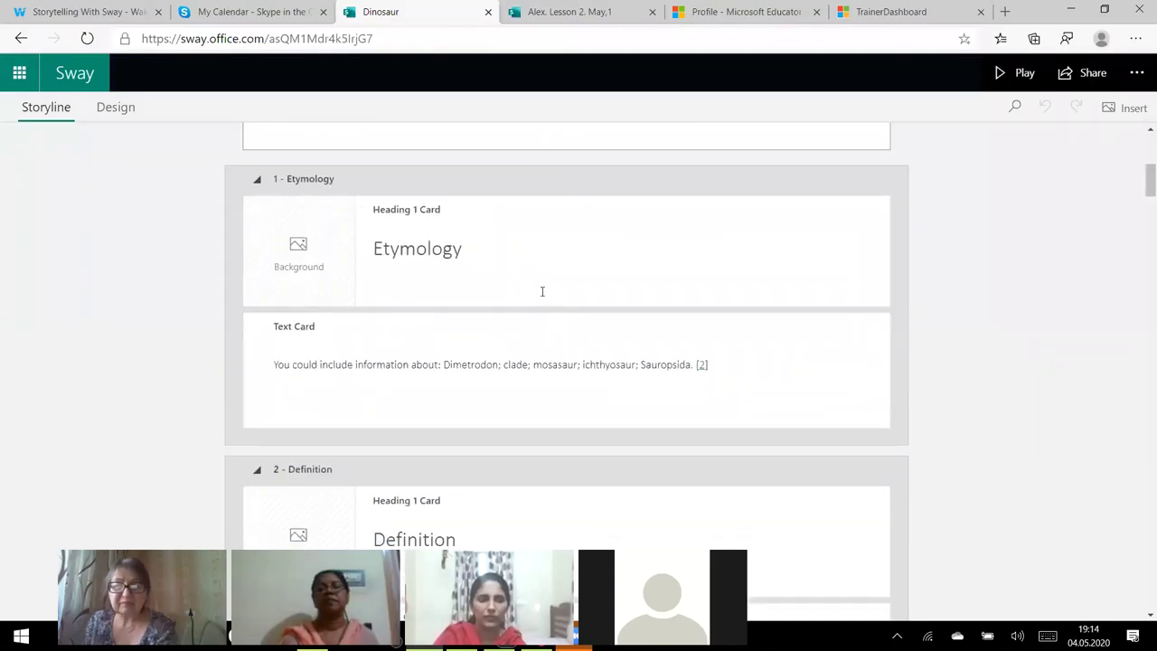
scroll(498, 269, "down", 2)
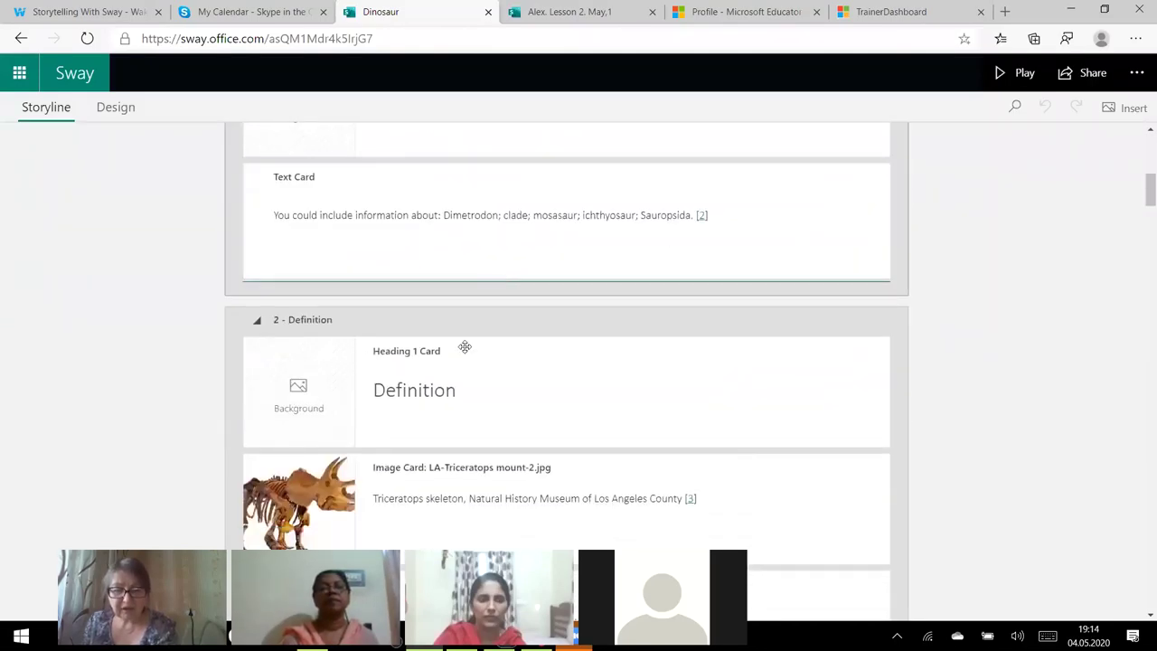
scroll(393, 380, "down", 3)
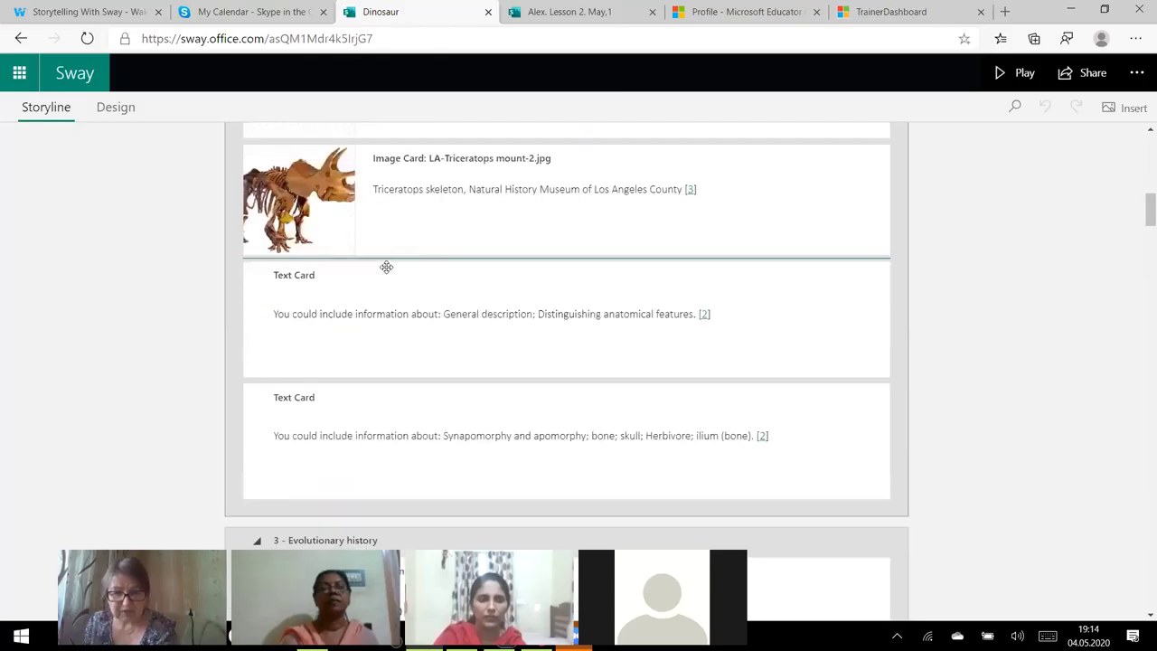
scroll(387, 268, "down", 4)
scroll(389, 269, "down", 2)
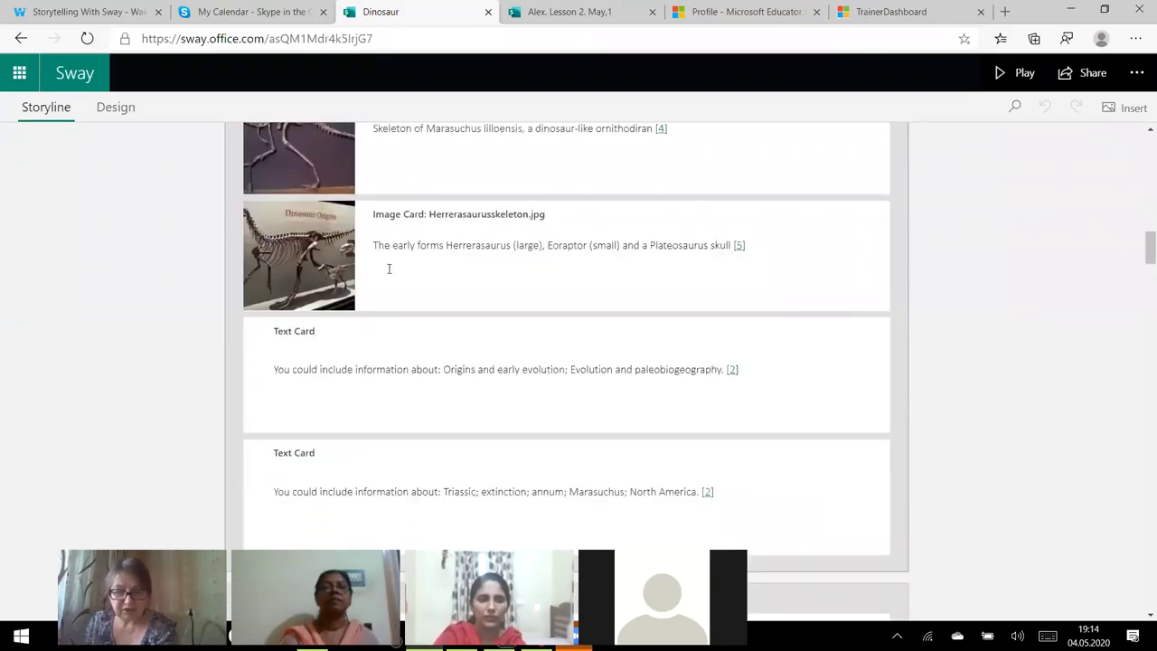
scroll(389, 272, "down", 10)
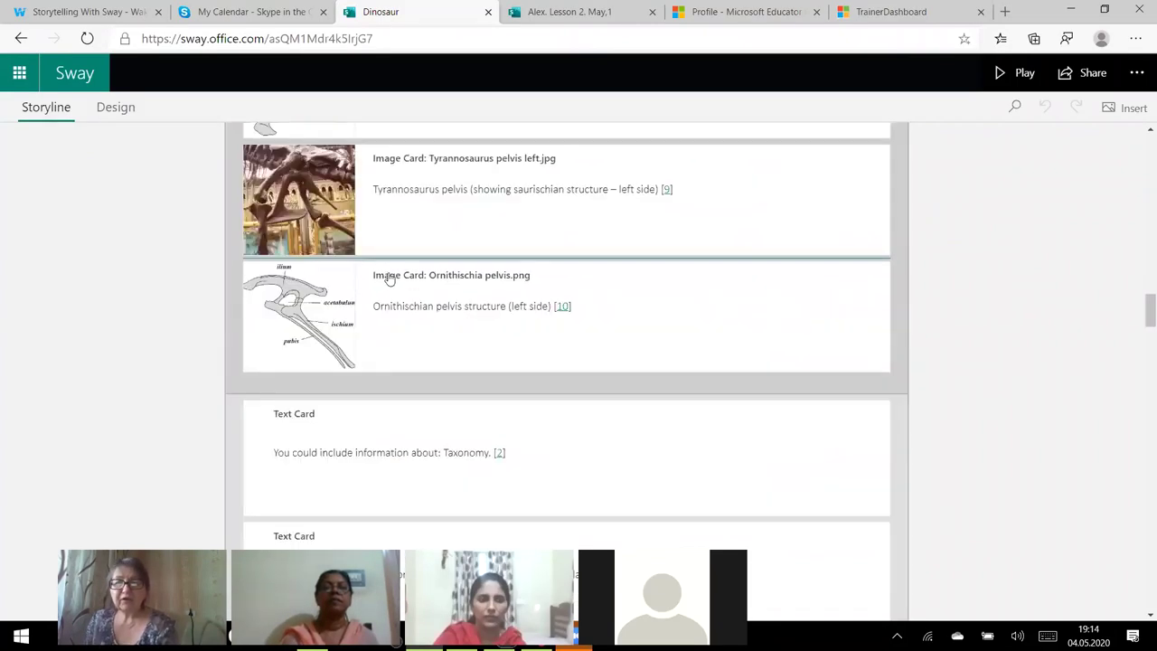
scroll(389, 279, "down", 15)
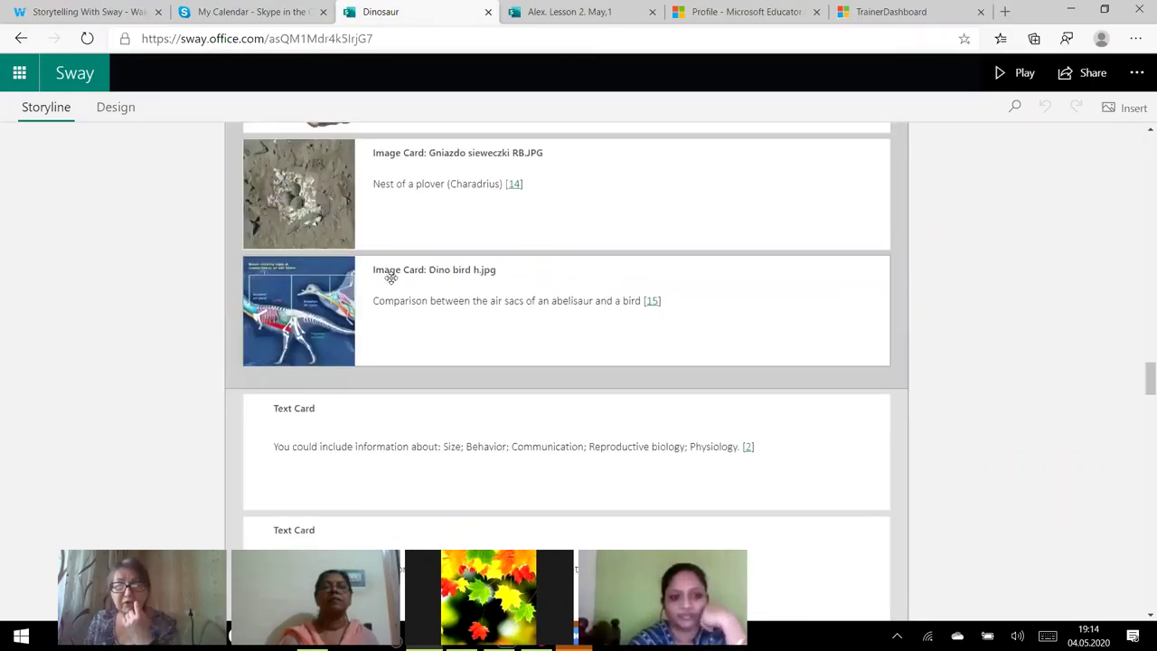
scroll(390, 277, "down", 15)
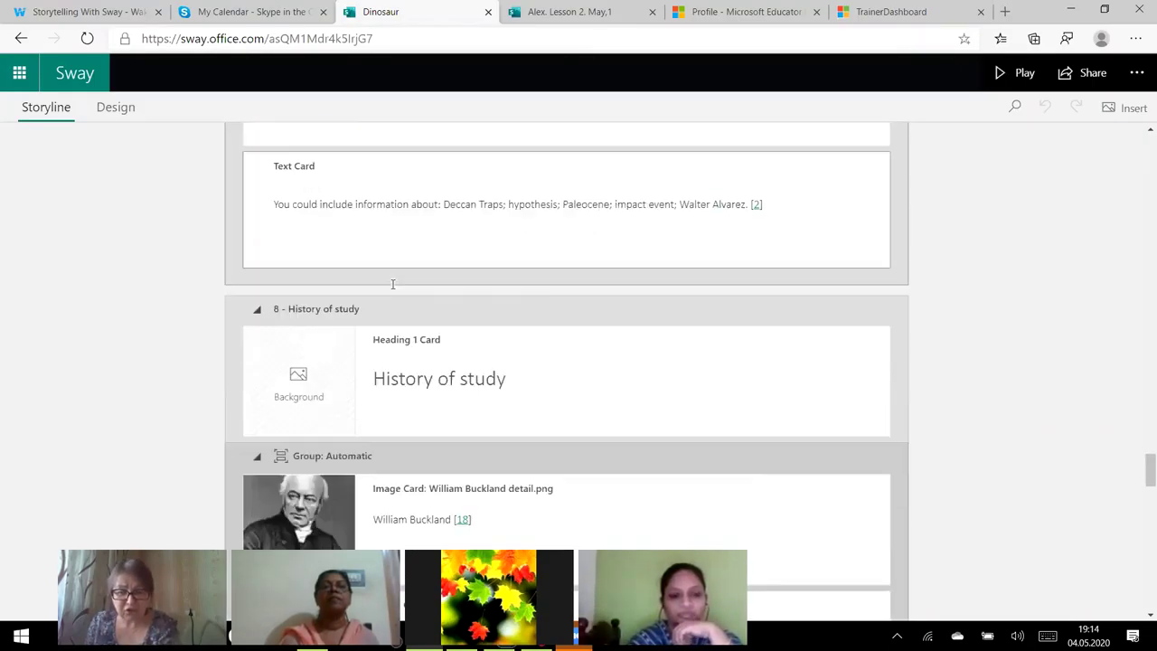
scroll(392, 284, "down", 10)
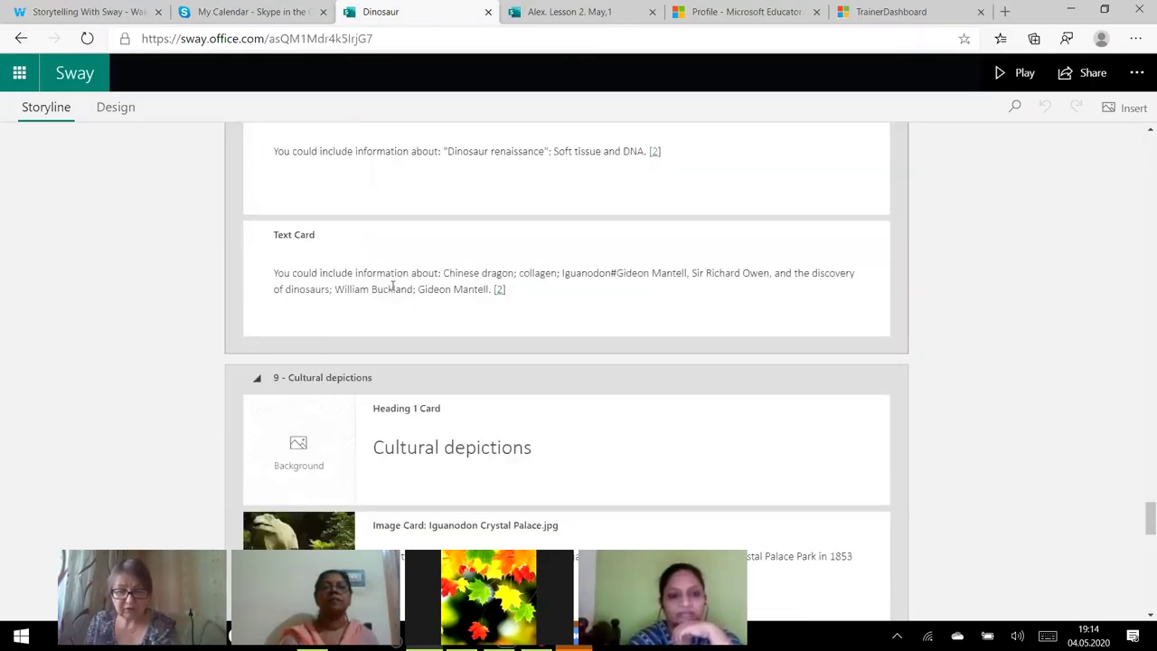
scroll(400, 269, "down", 5)
scroll(401, 266, "up", 20)
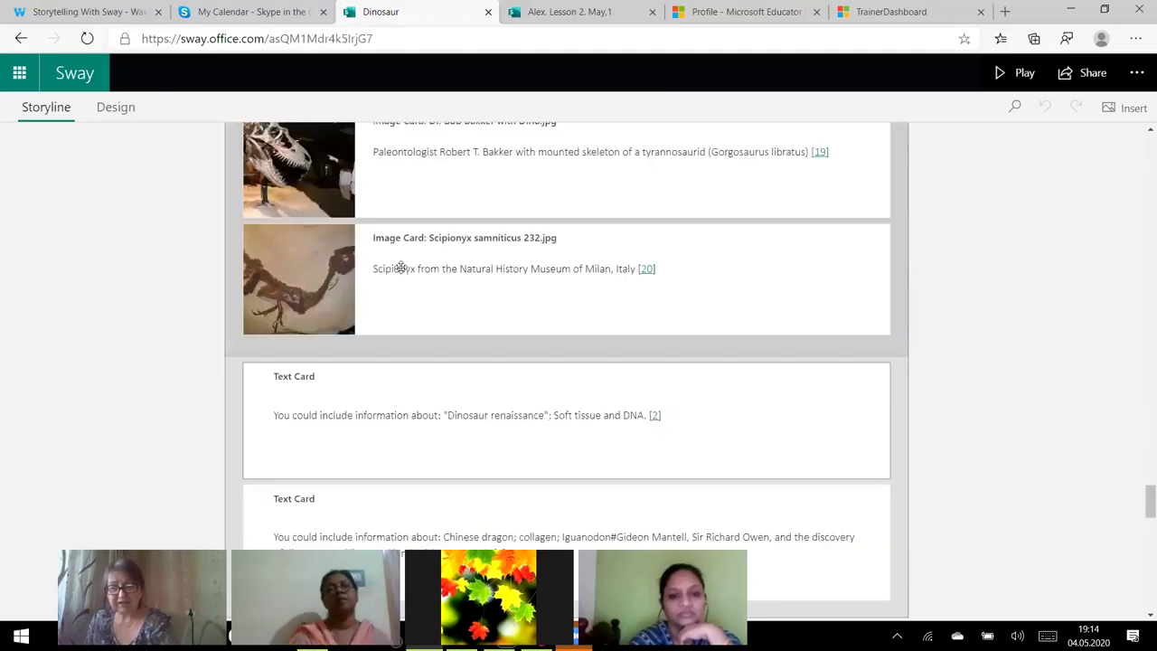
scroll(439, 199, "up", 5)
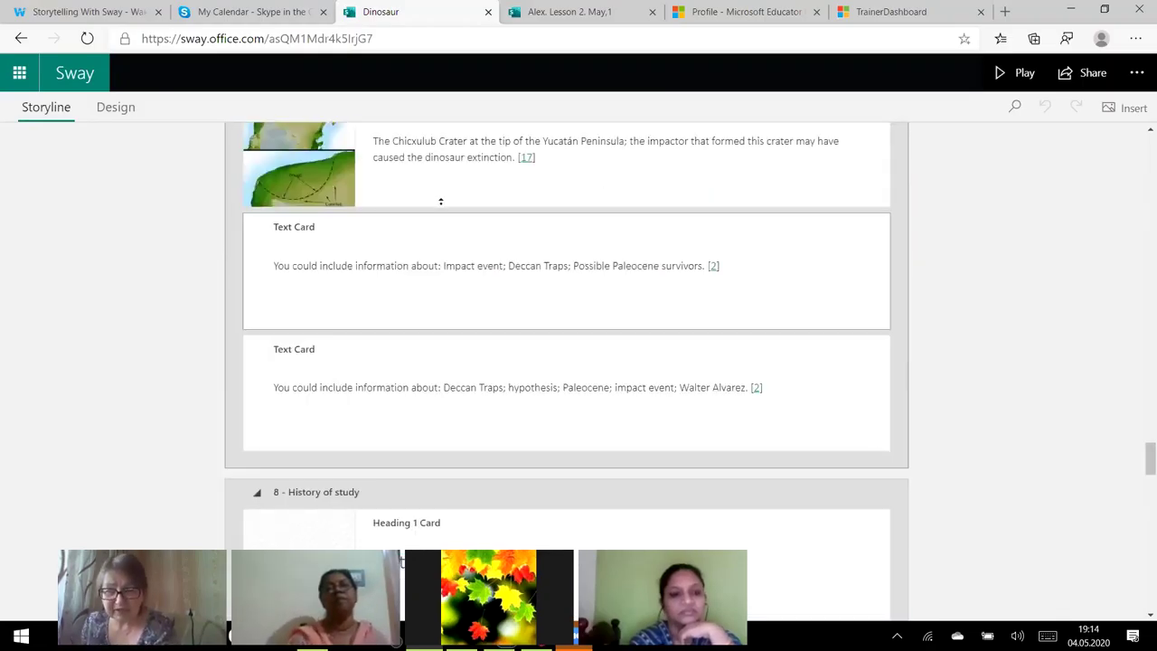
scroll(441, 201, "up", 10)
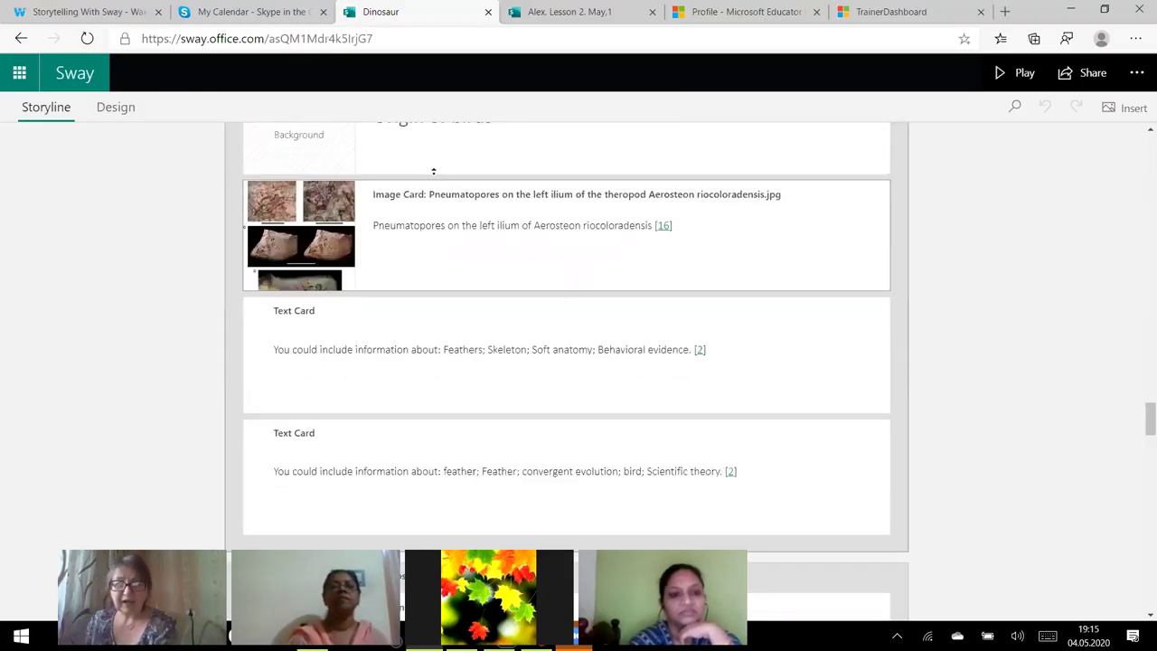
scroll(439, 167, "up", 10)
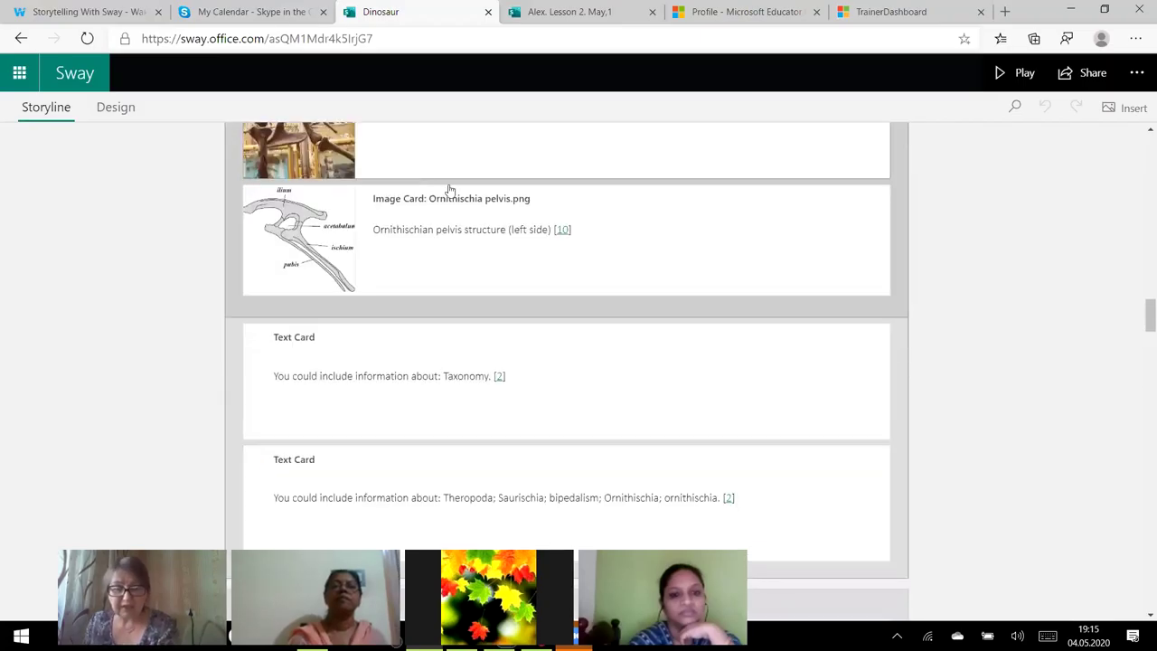
scroll(167, 251, "up", 10)
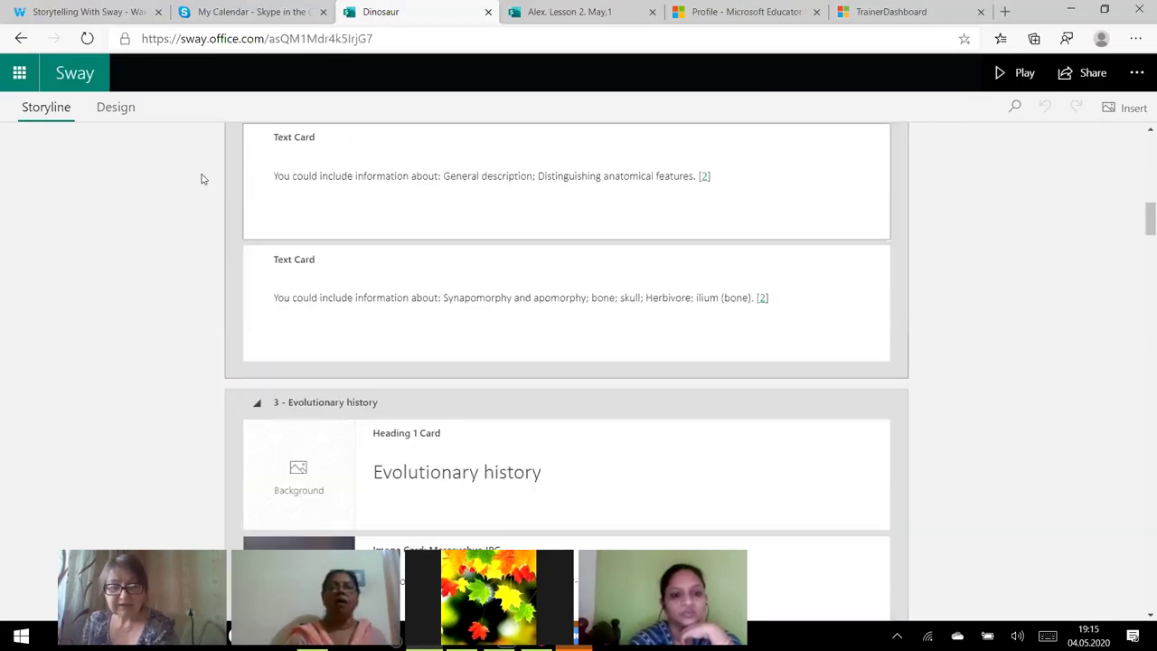
scroll(198, 196, "up", 5)
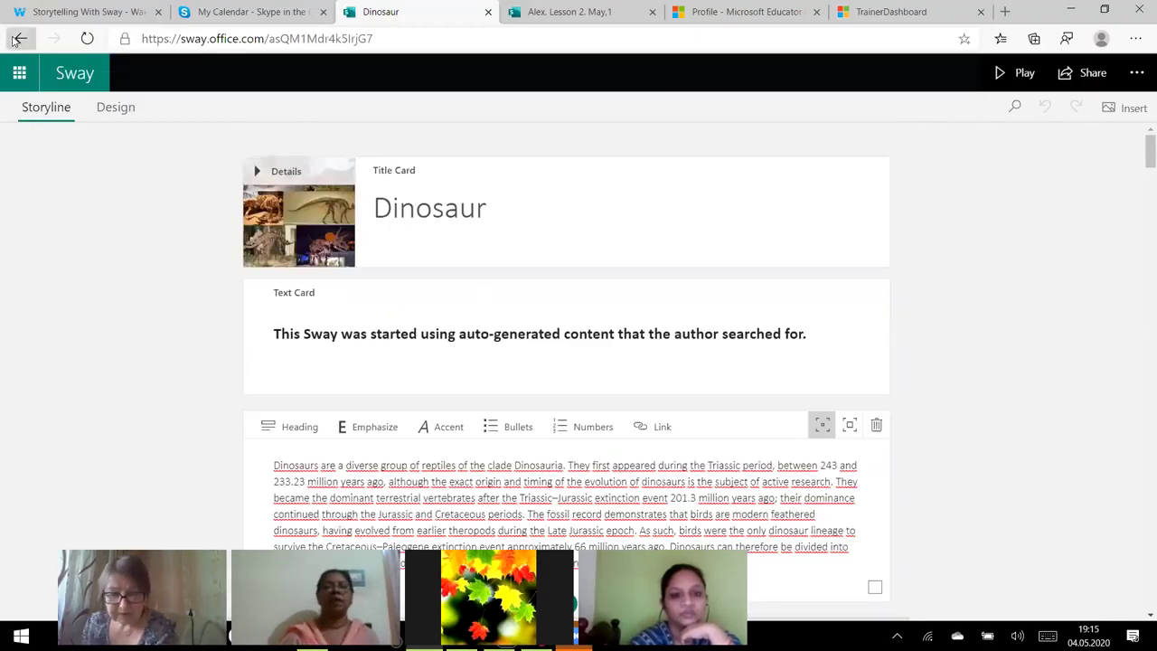
right_click(18, 39)
left_click(26, 41)
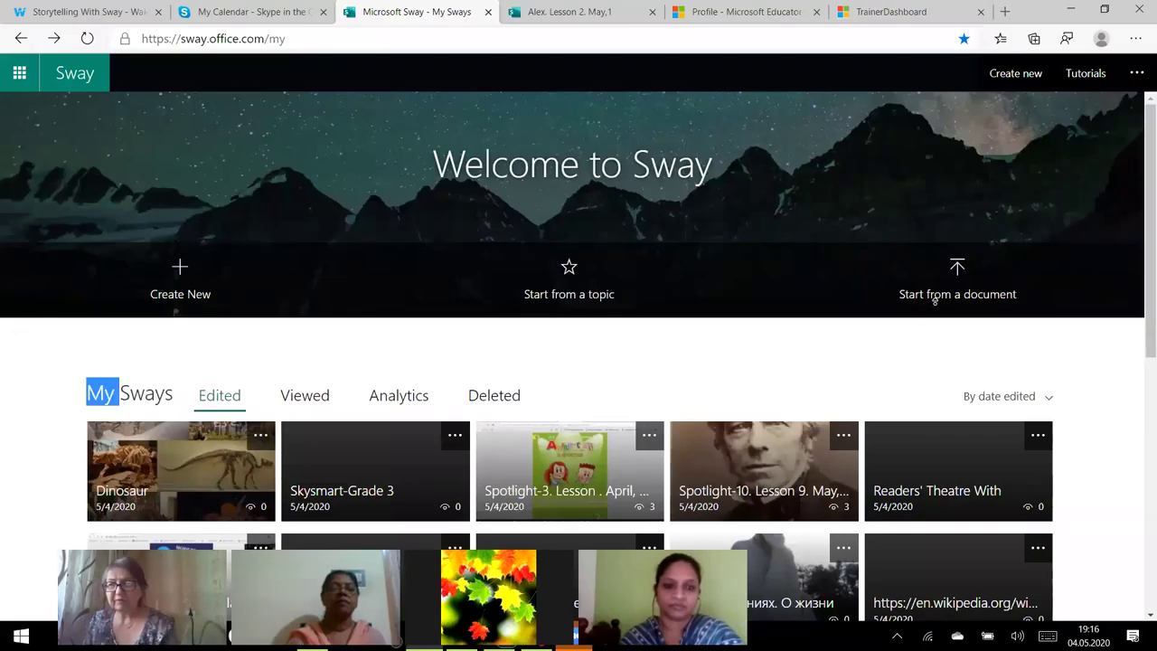
- Try to start a Sway from a document, and reopen the Sway start page
left_click(933, 299)
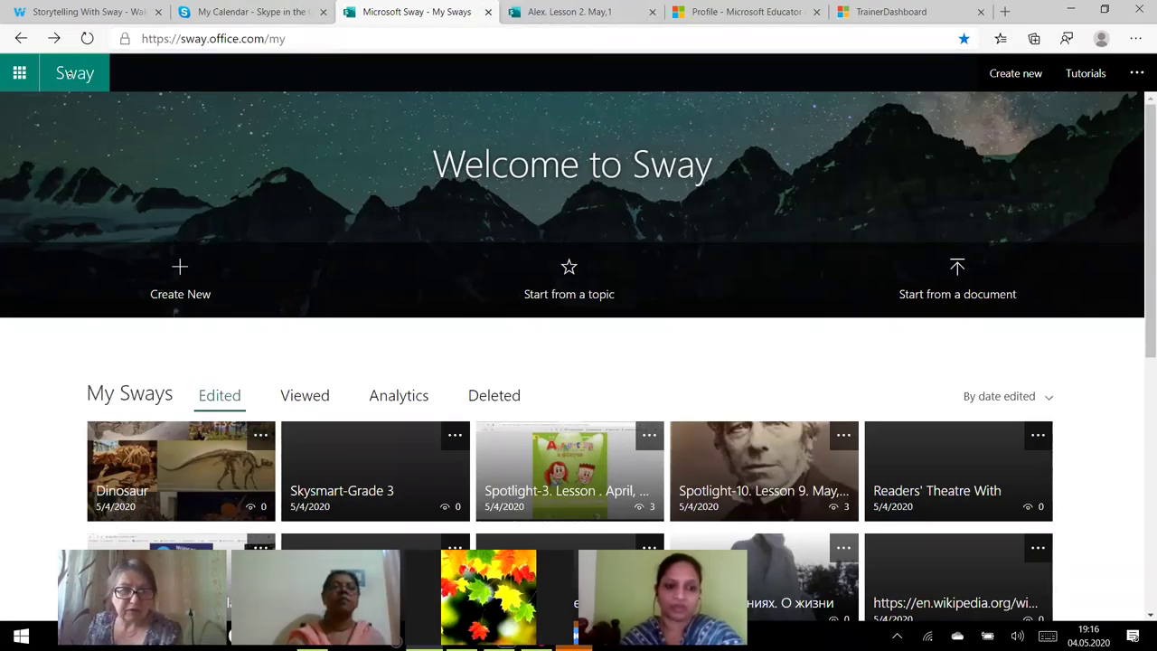
left_click(87, 38)
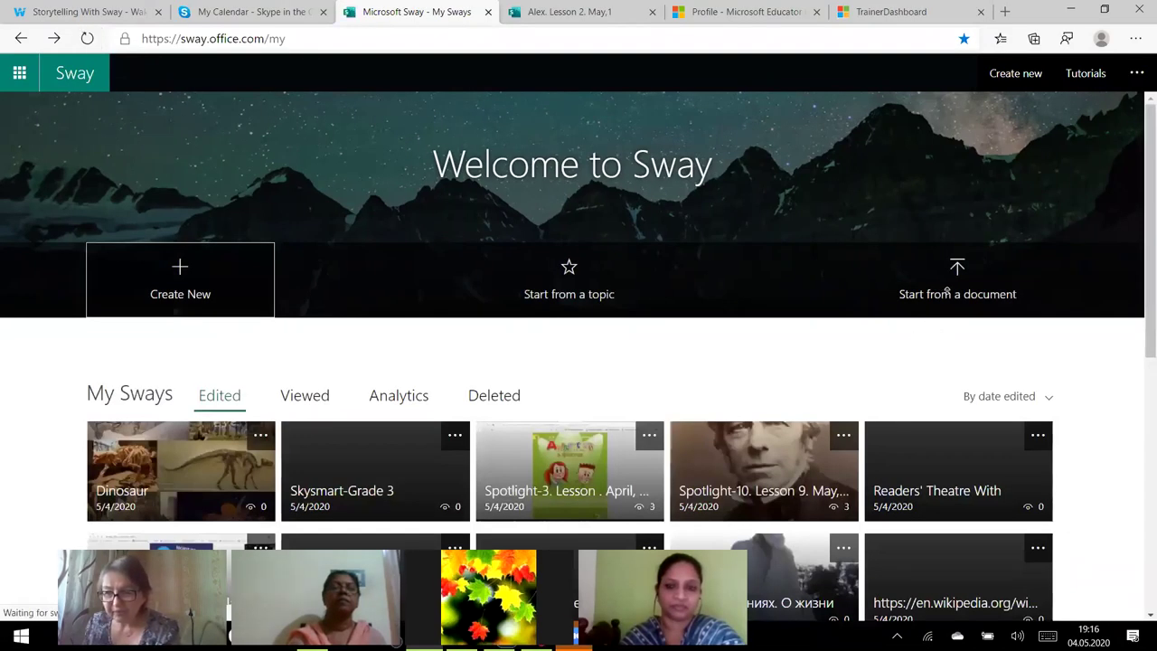
left_click(23, 40)
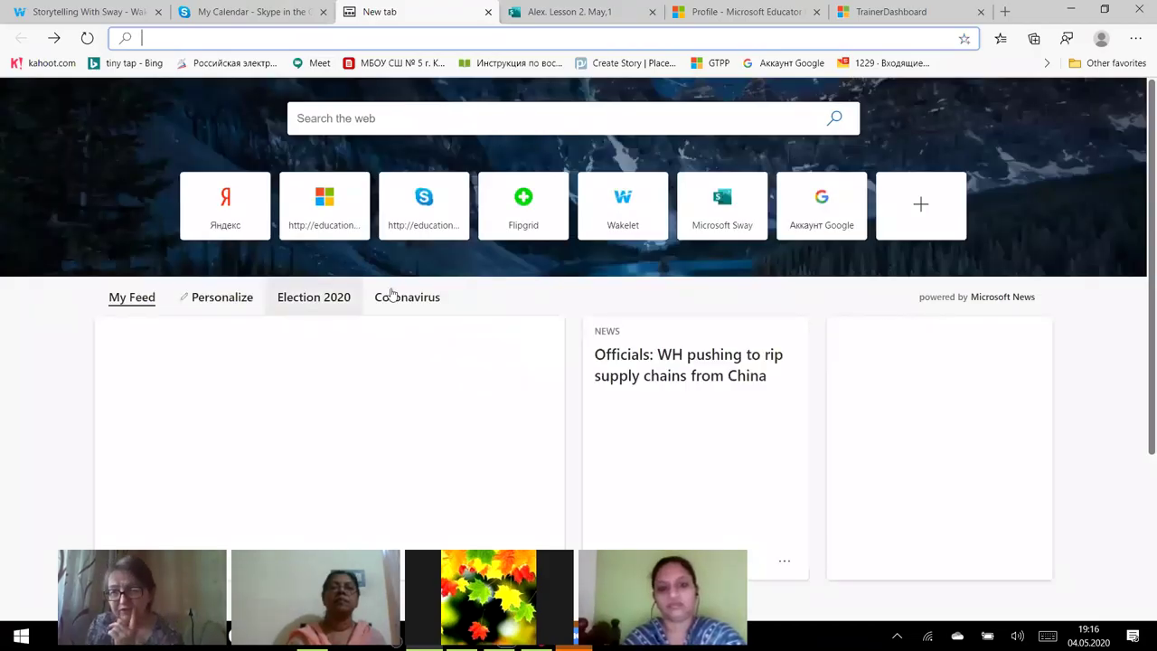
left_click(723, 217)
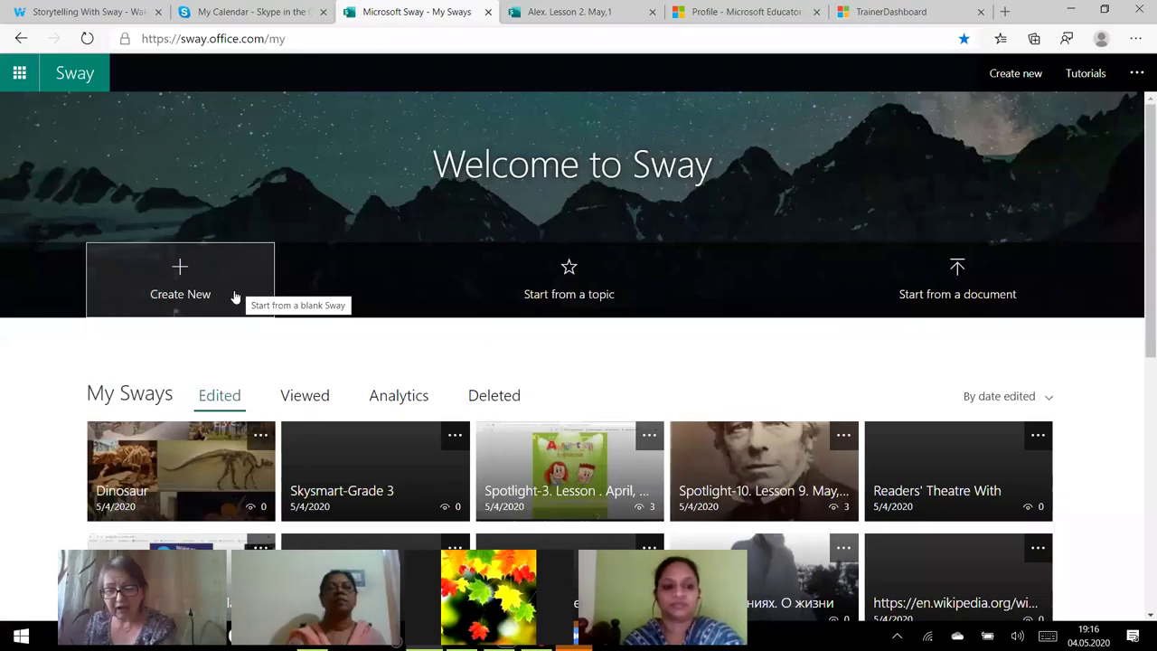
- Create a blank Sway and title it "Krasnoyarsk"
left_click(179, 295)
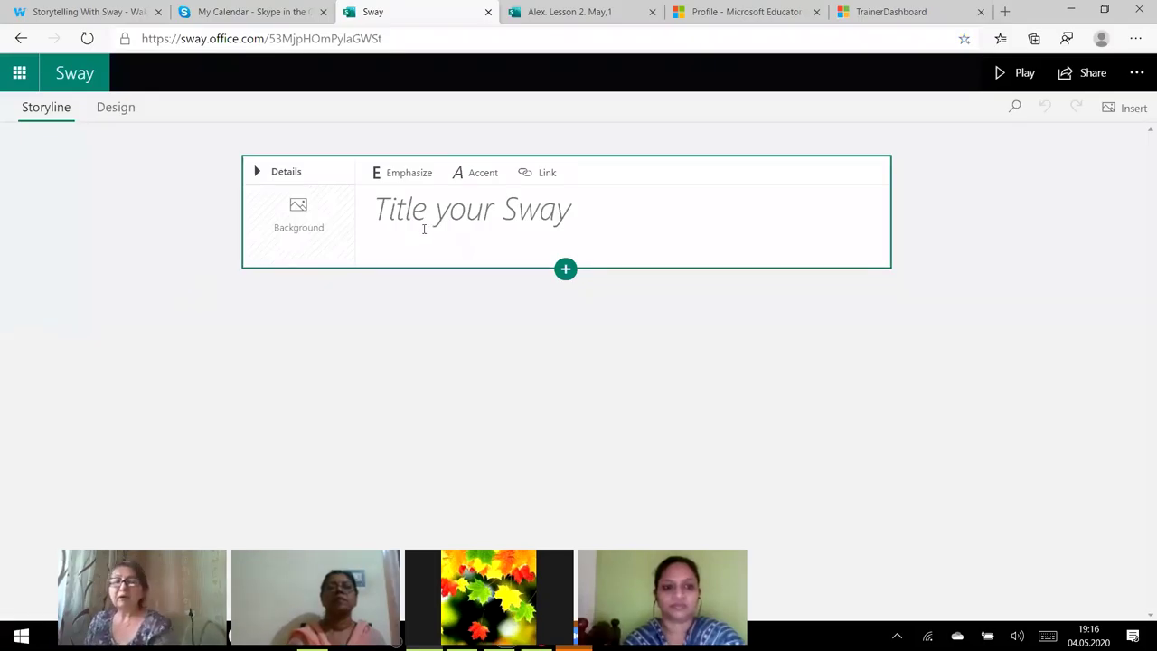
left_click(374, 206)
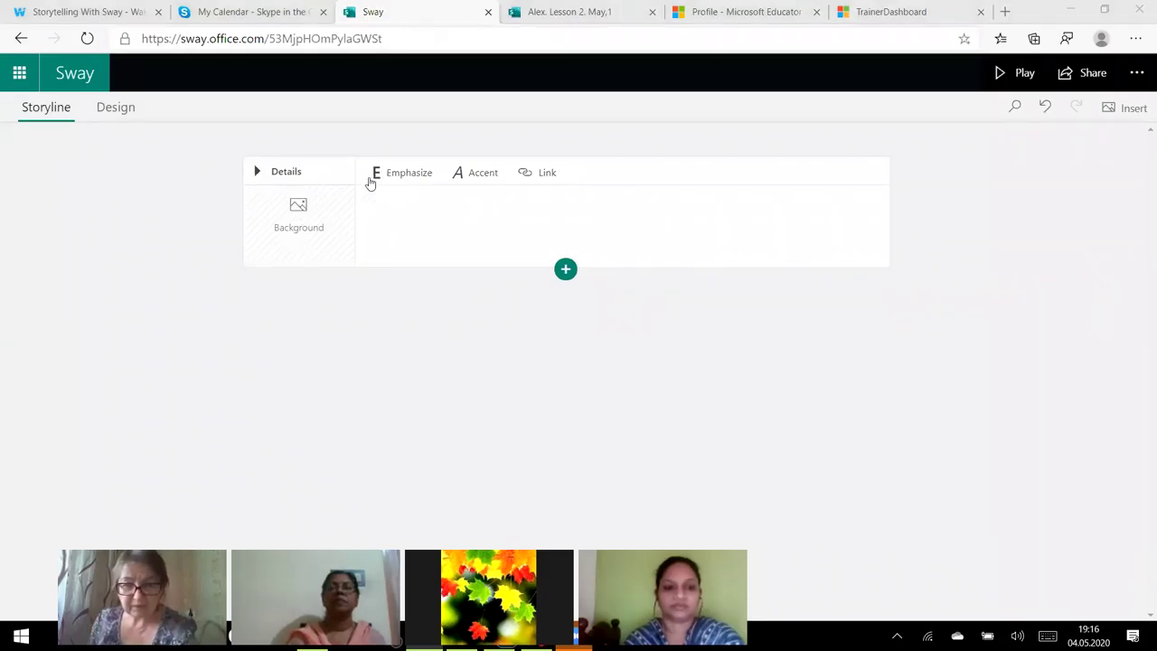
left_click(388, 201)
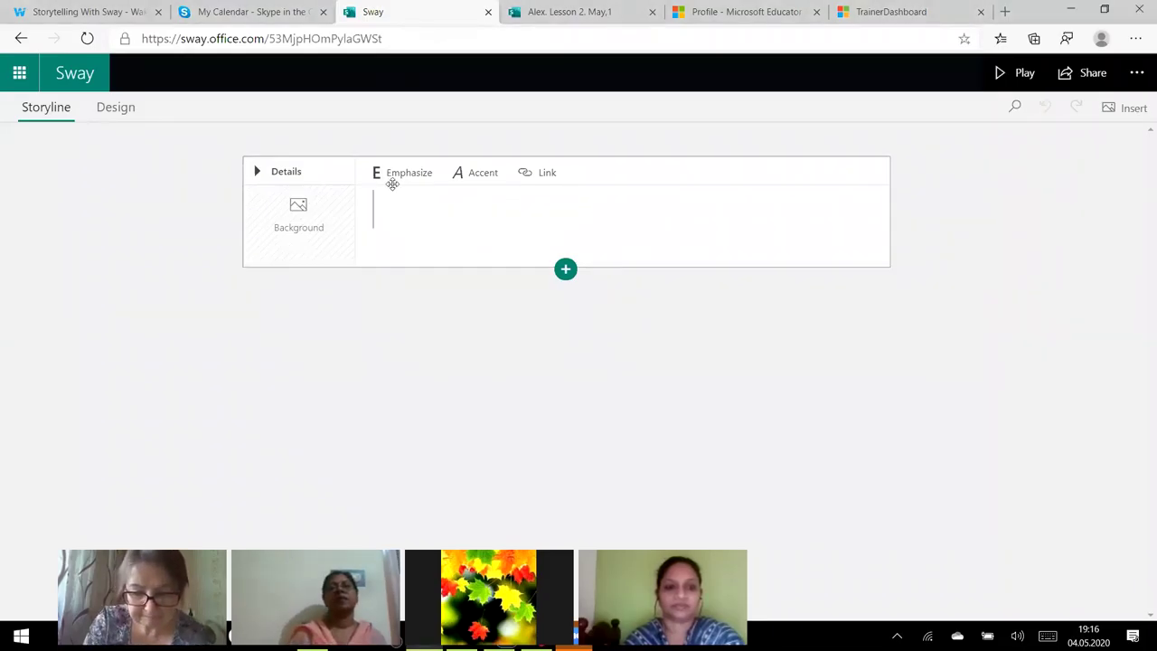
type("Krasnoyars")
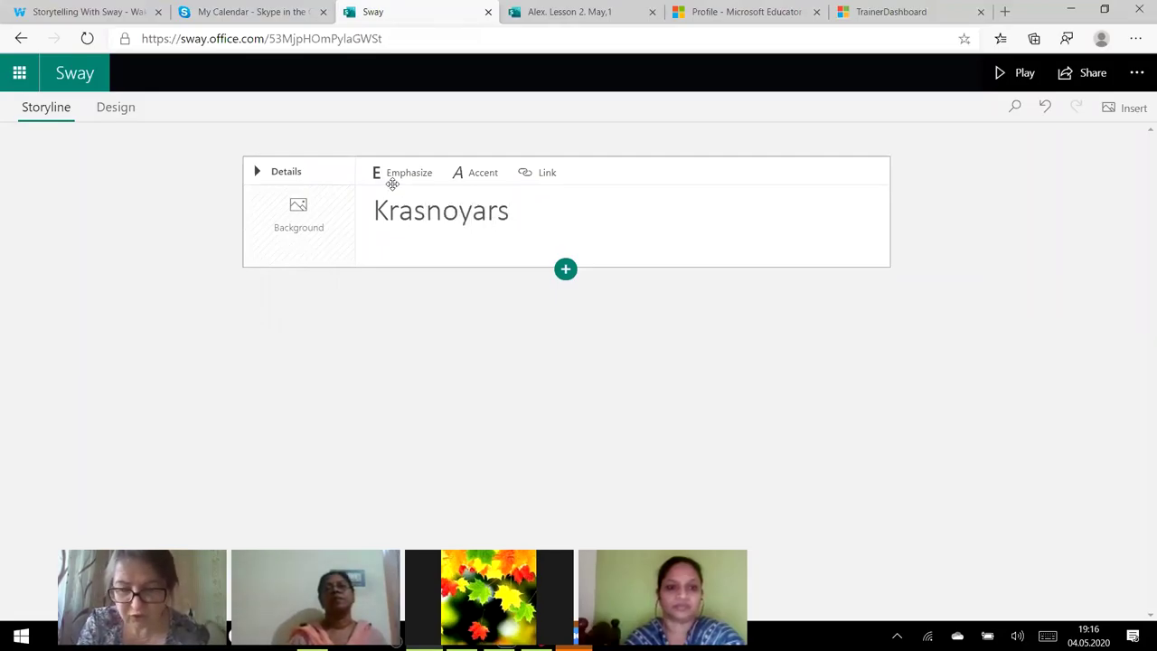
type("k")
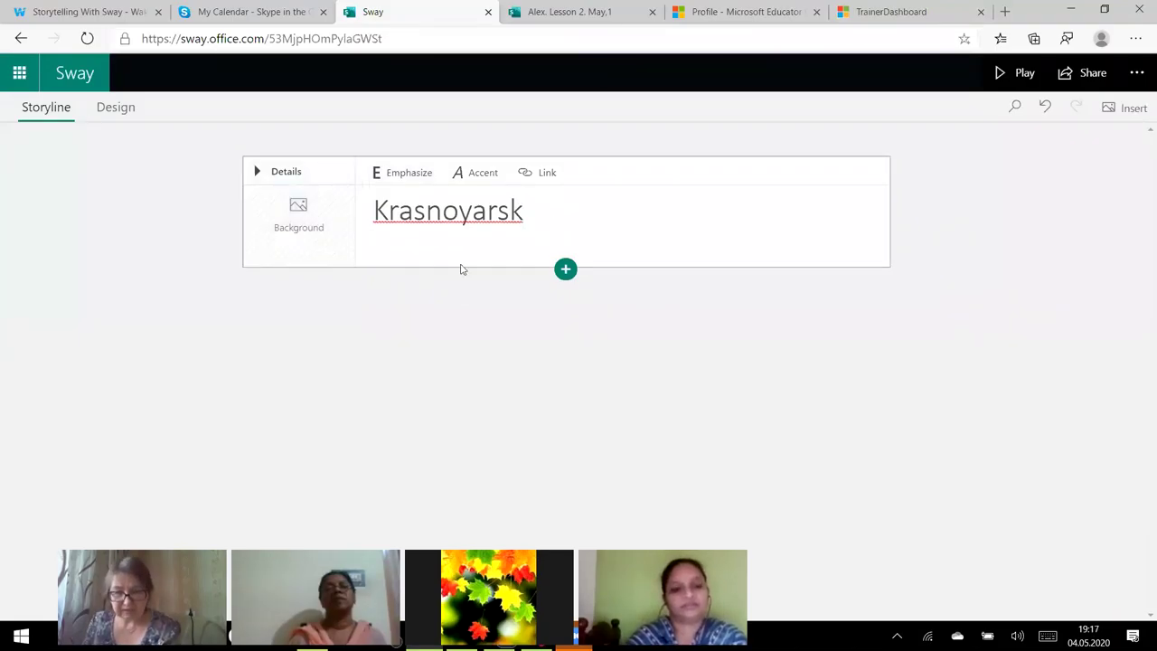
- Apply both Emphasize and Accent formatting to the whole Krasnoyarsk title
left_click_drag(375, 210, 575, 200)
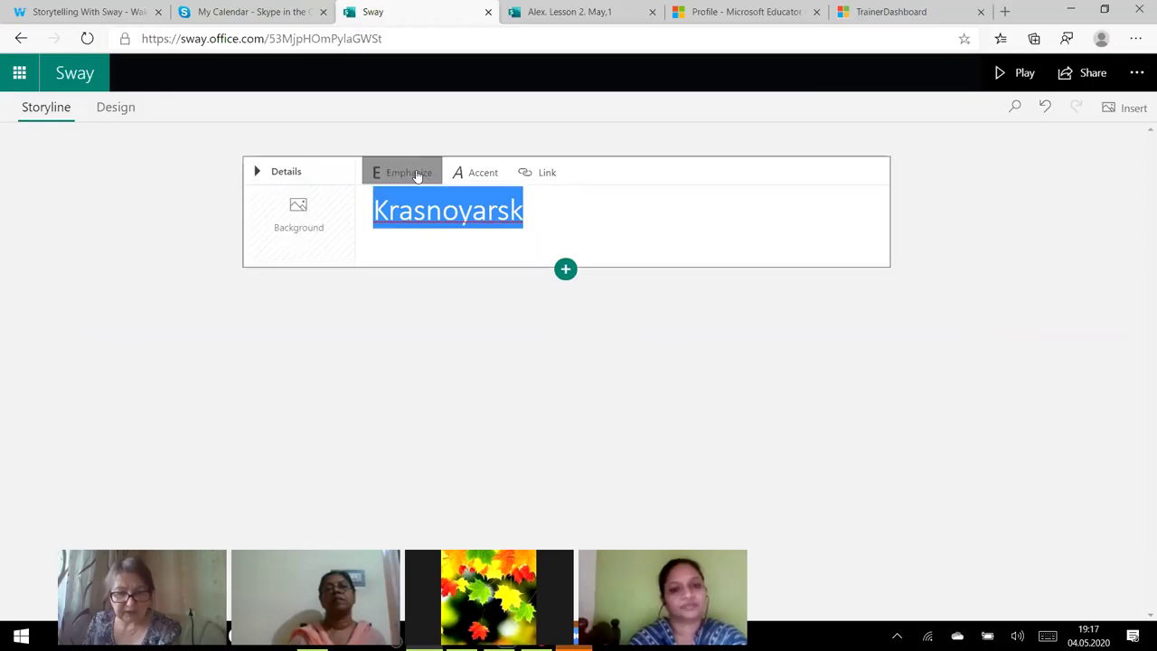
left_click(469, 174)
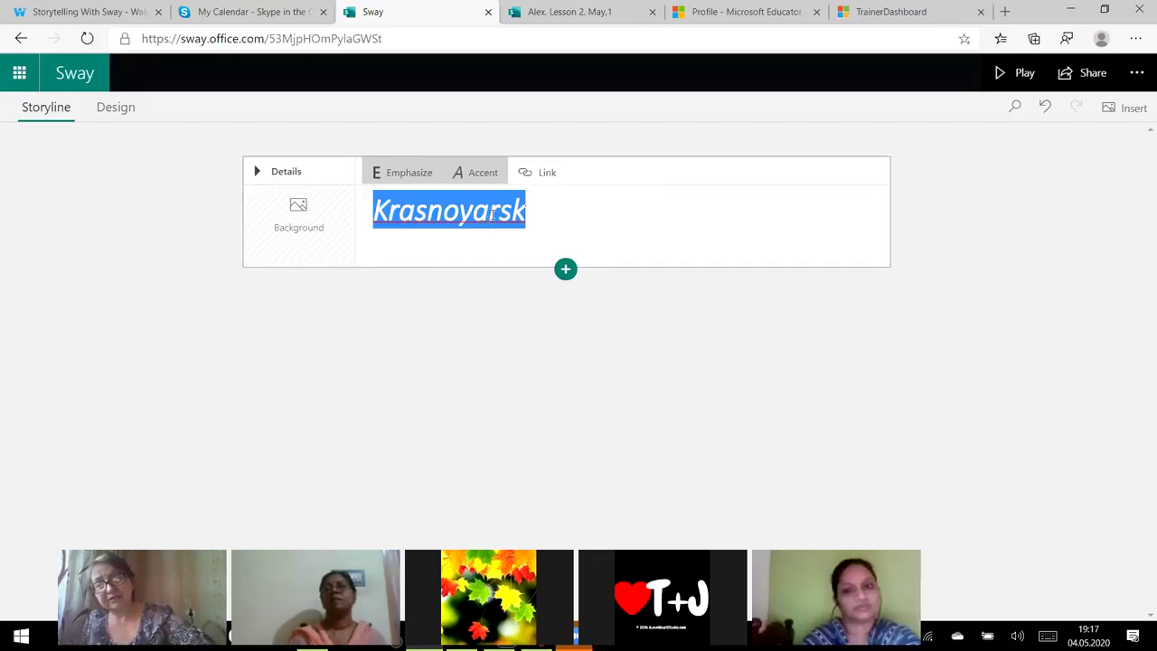
- Start adding a web link to the title, and search the web for "Krasnoyarsk wiki" in a new browser tab
left_click(542, 182)
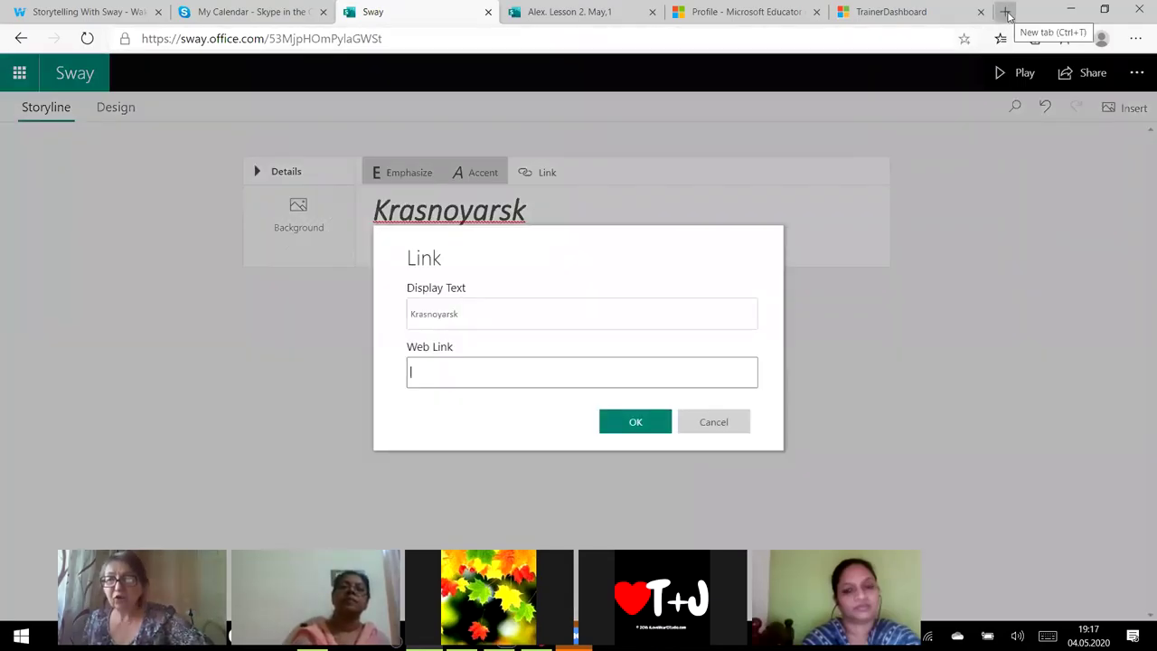
left_click(1006, 12)
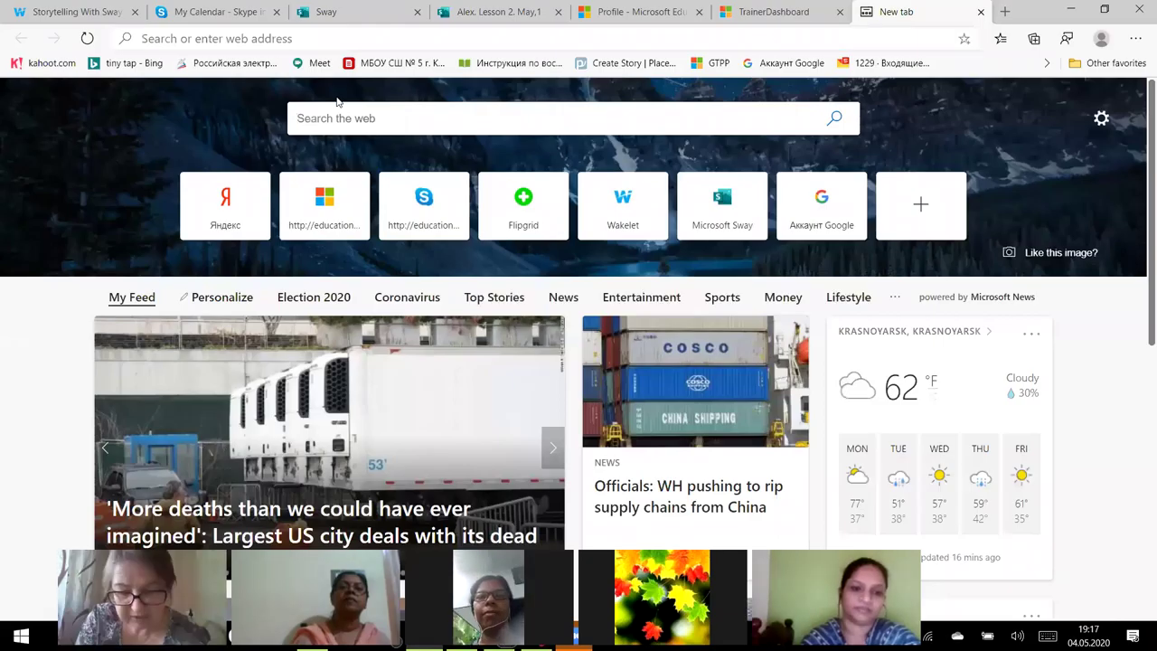
type("krasno")
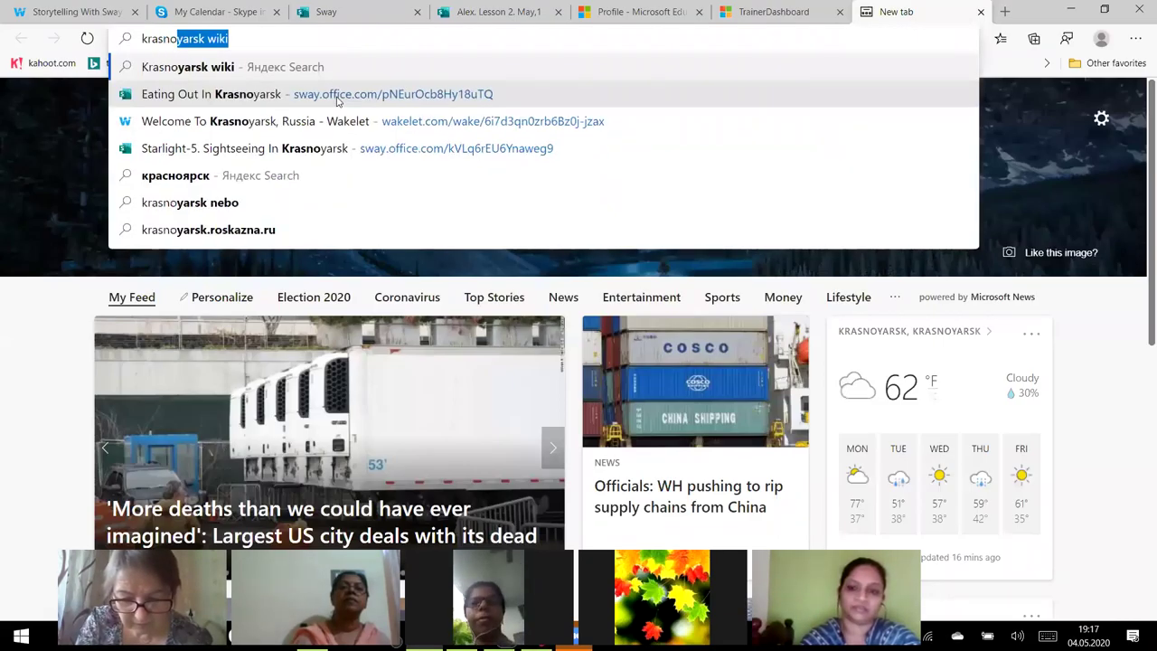
type("yarsk")
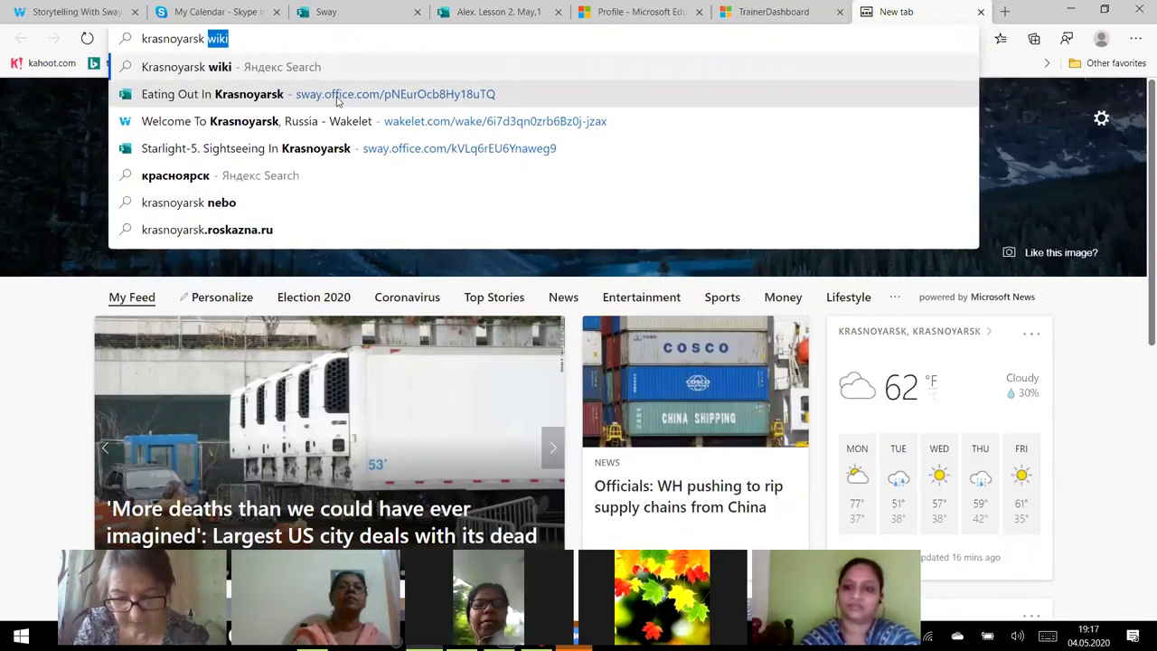
type(" wiki")
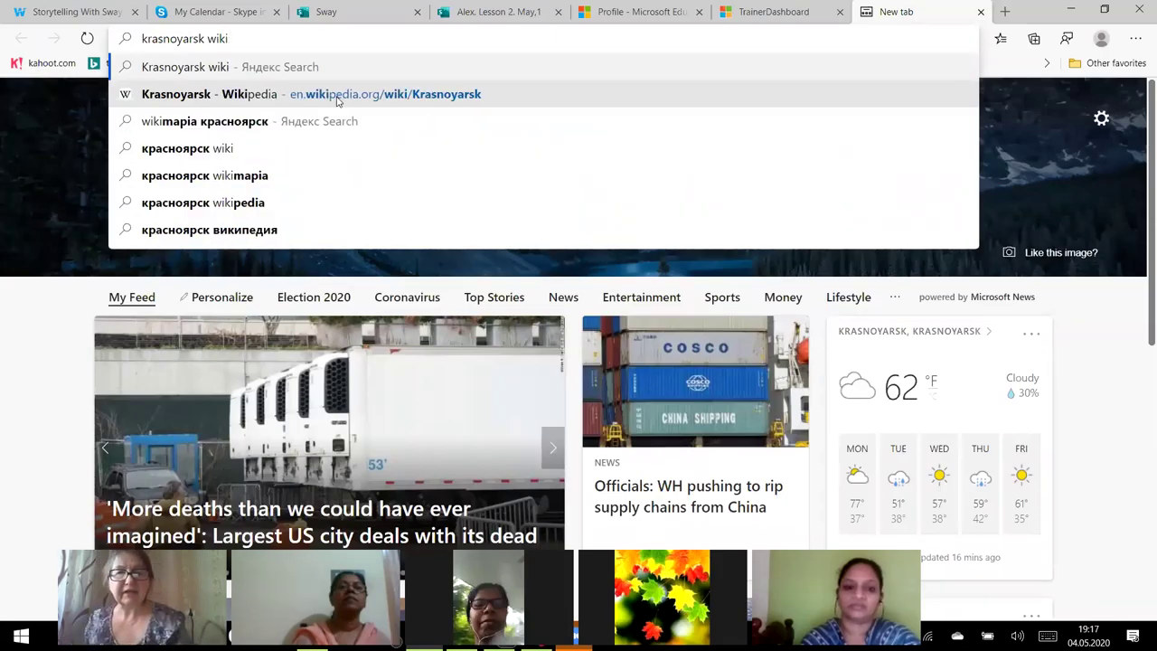
left_click(246, 79)
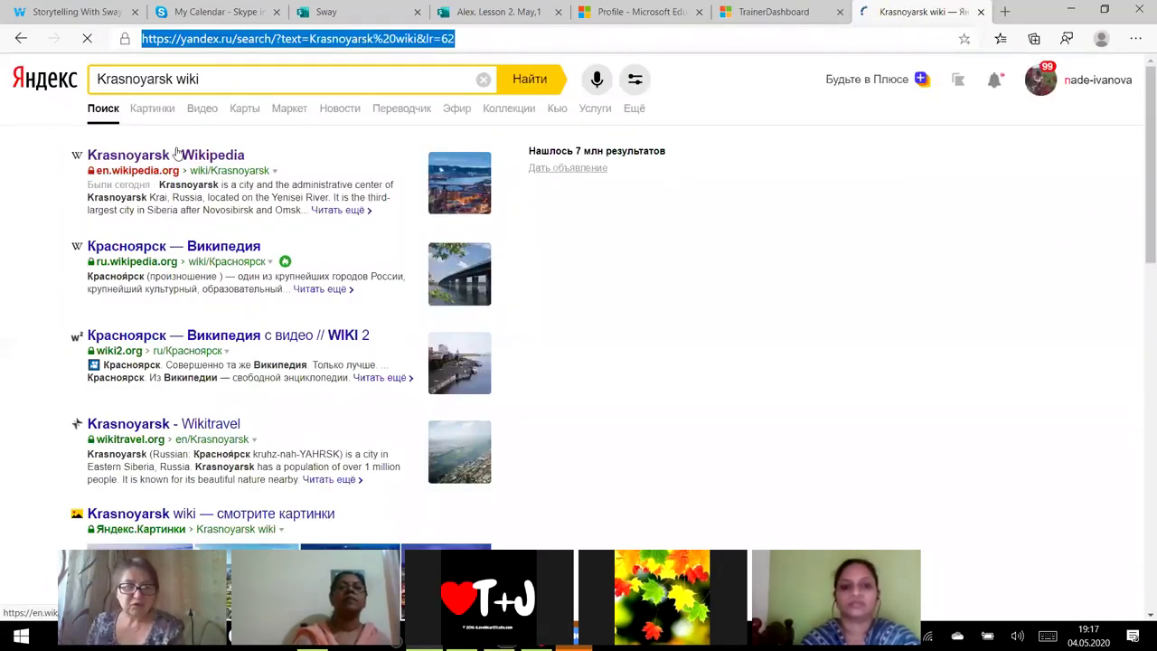
- Open the English Wikipedia article on Krasnoyarsk from the search results and copy its web address
left_click(179, 155)
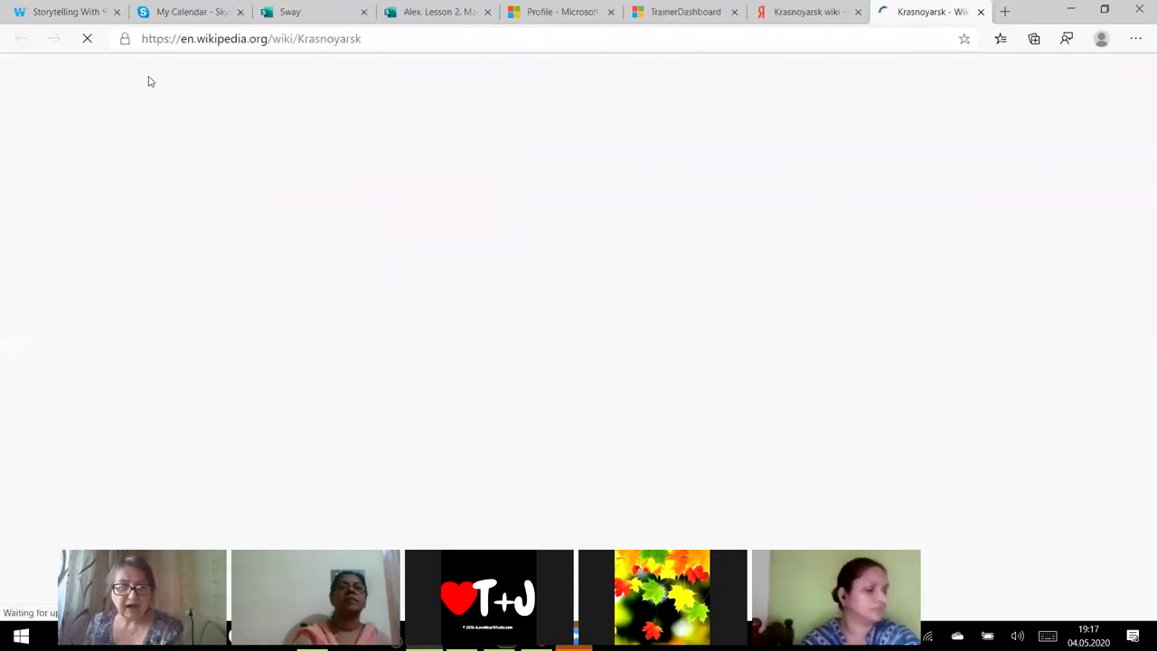
key("ctrl+l")
right_click(175, 42)
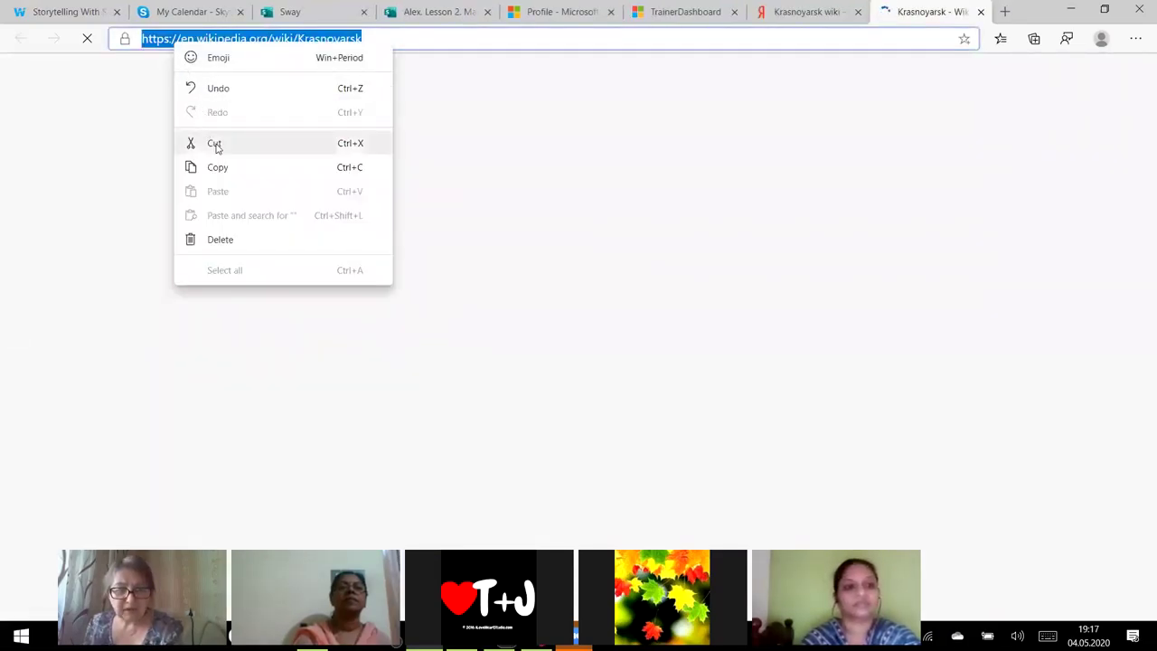
left_click(220, 87)
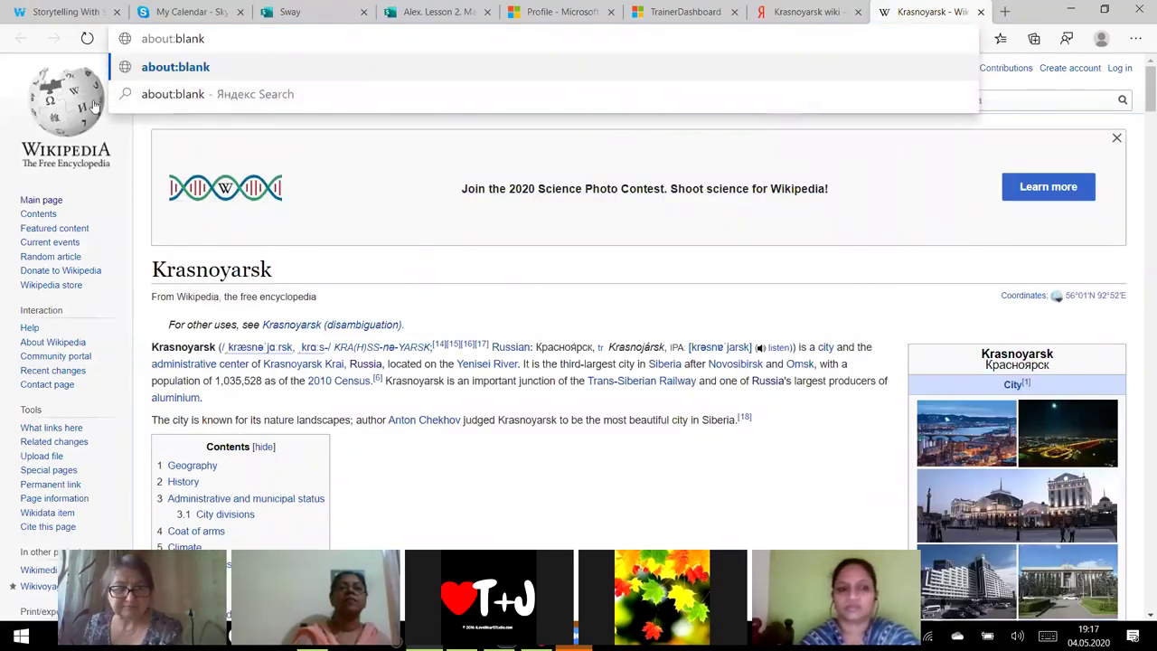
key("F5")
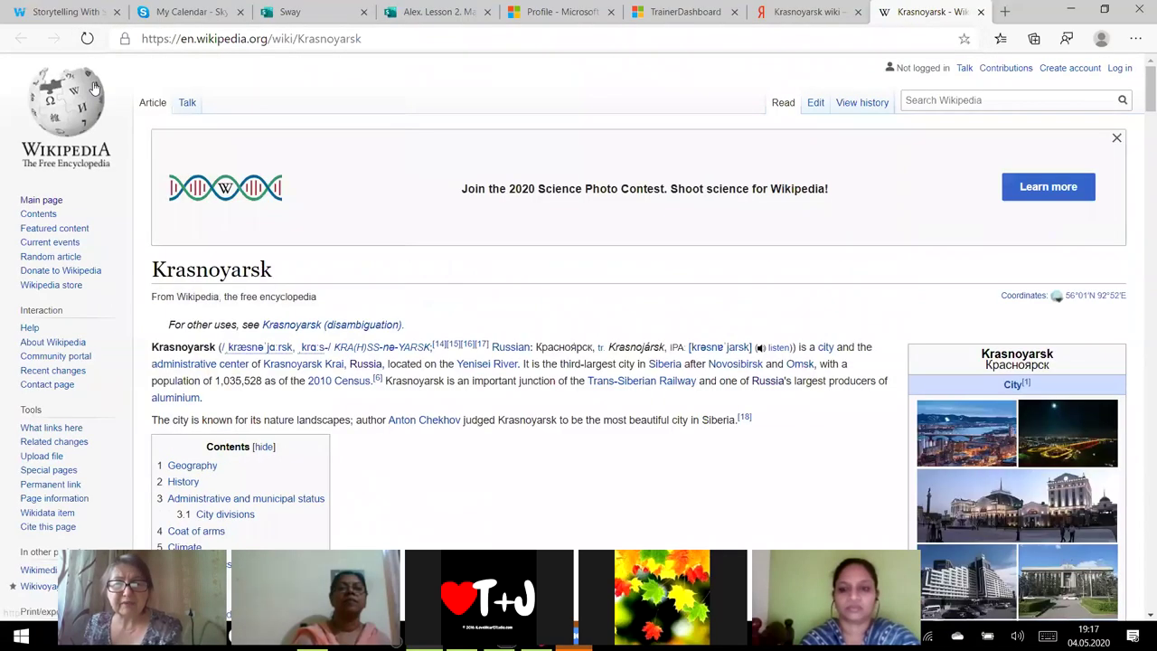
left_click(161, 39)
right_click(161, 41)
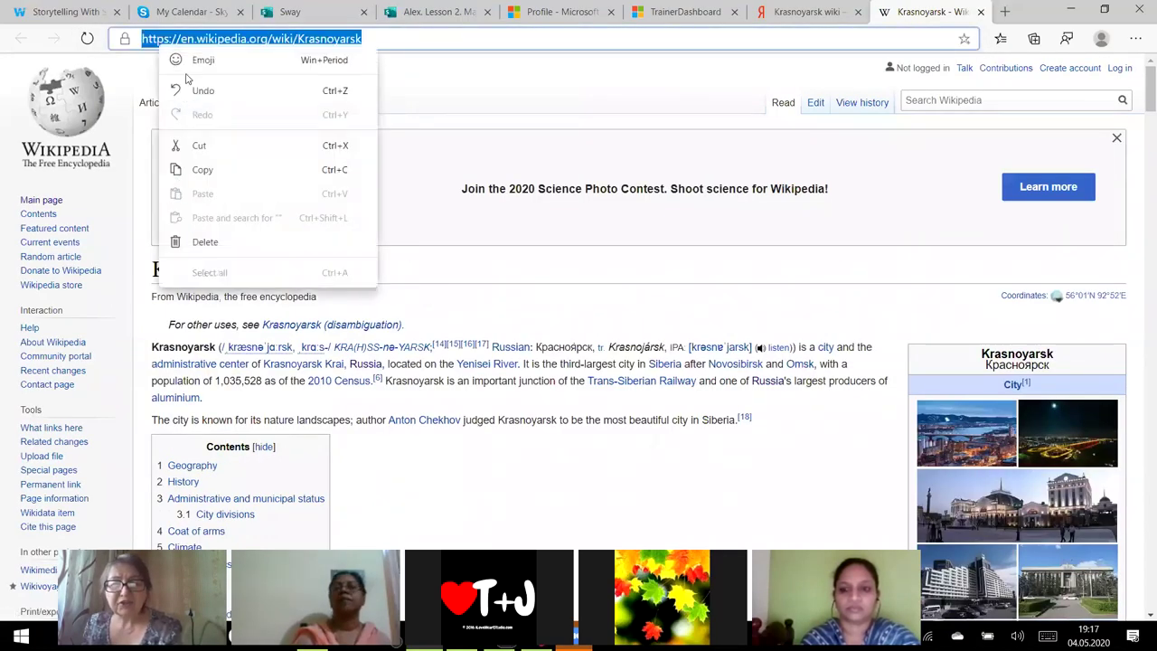
left_click(214, 173)
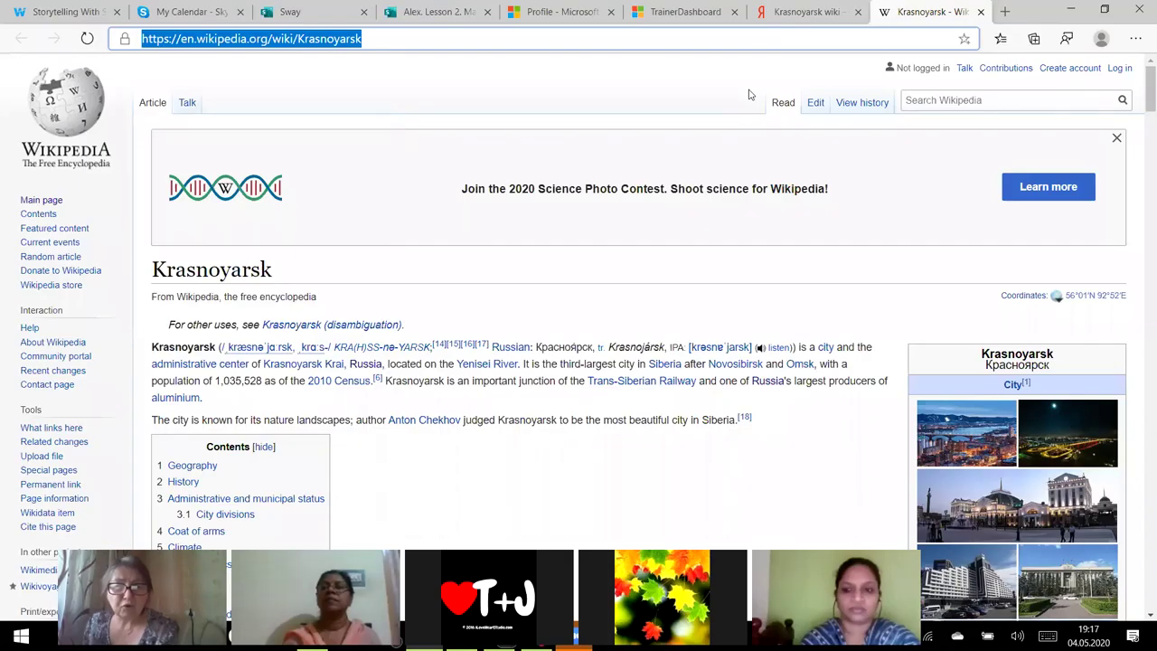
left_click(527, 159)
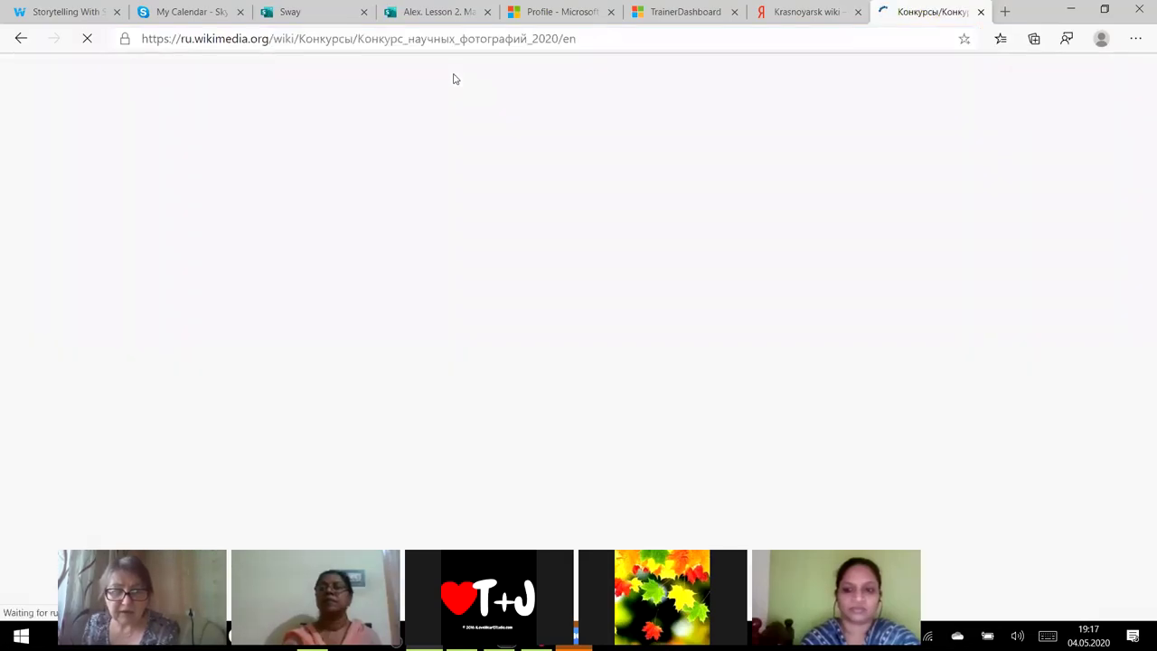
key("ctrl+3")
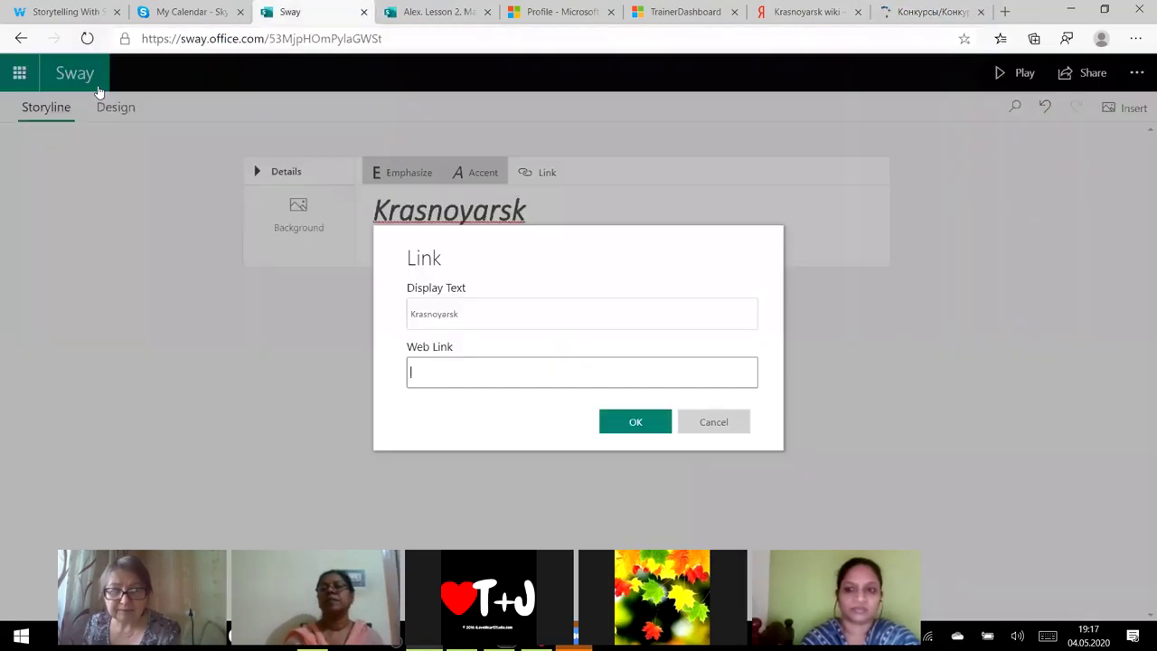
right_click(430, 365)
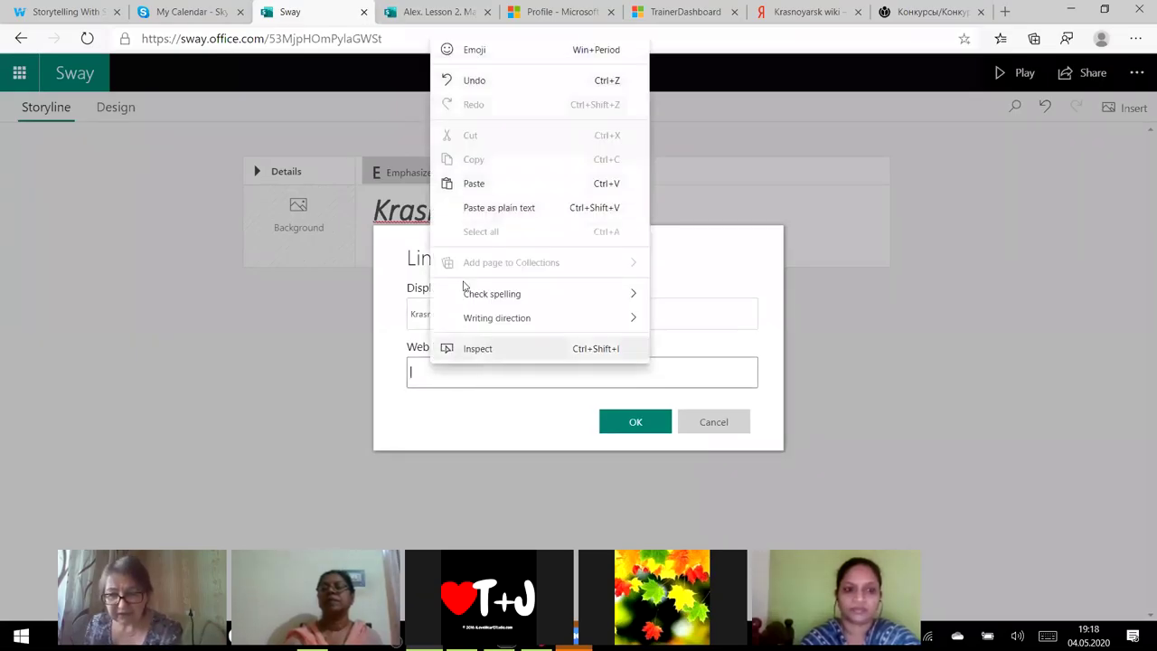
left_click(475, 184)
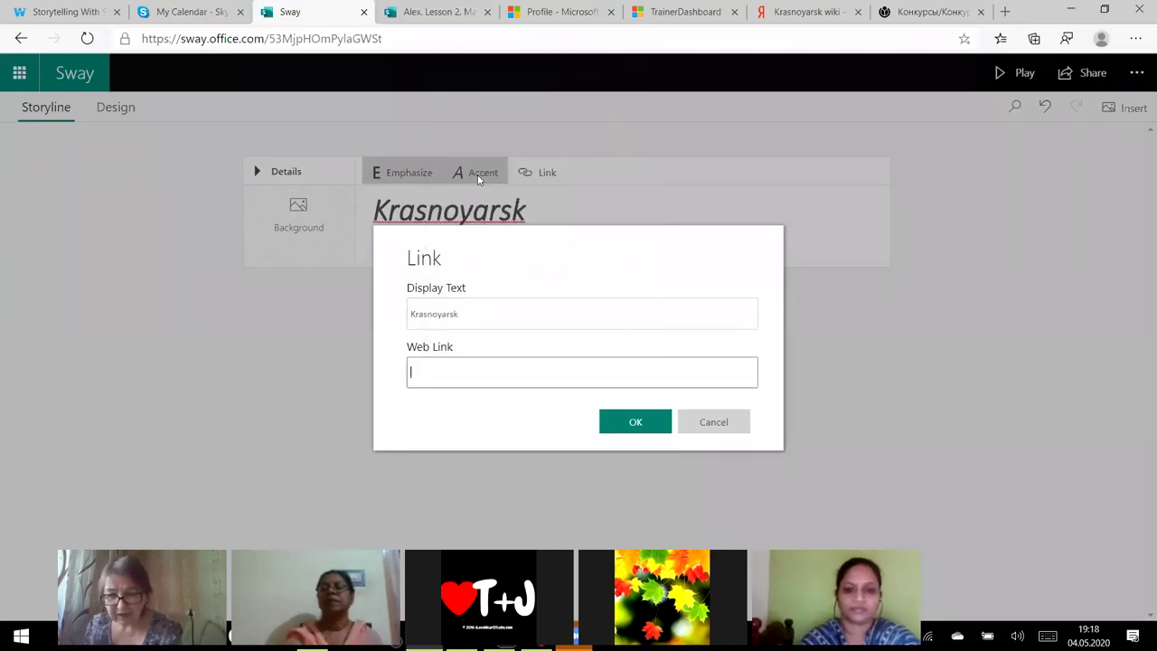
left_click(616, 422)
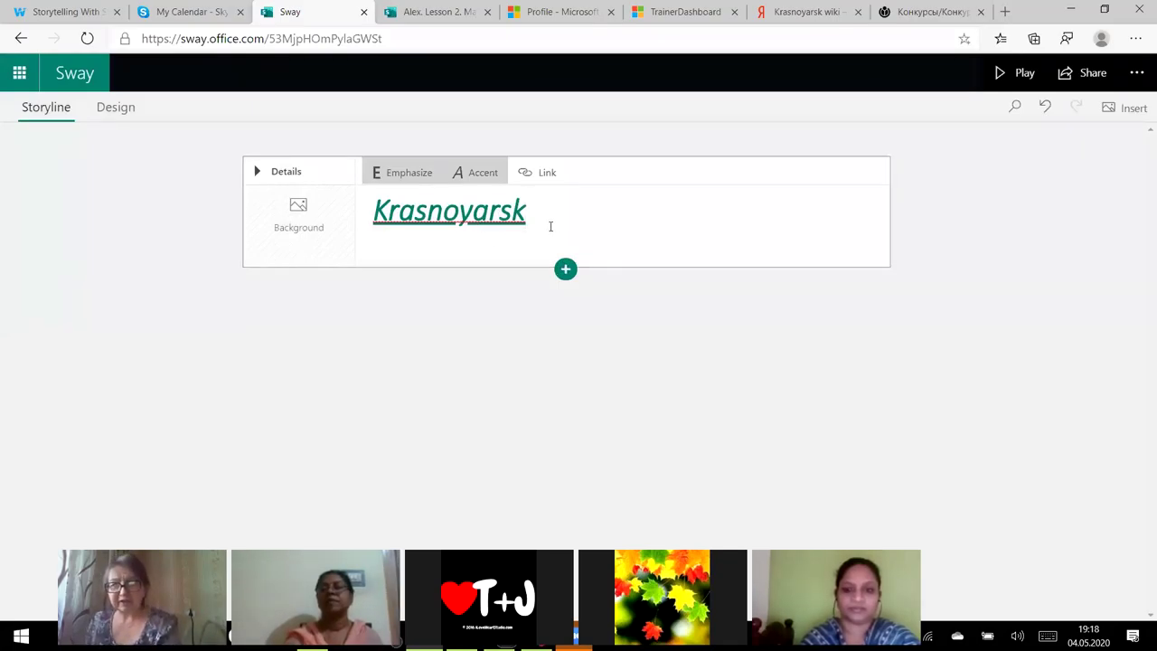
double_click(362, 210)
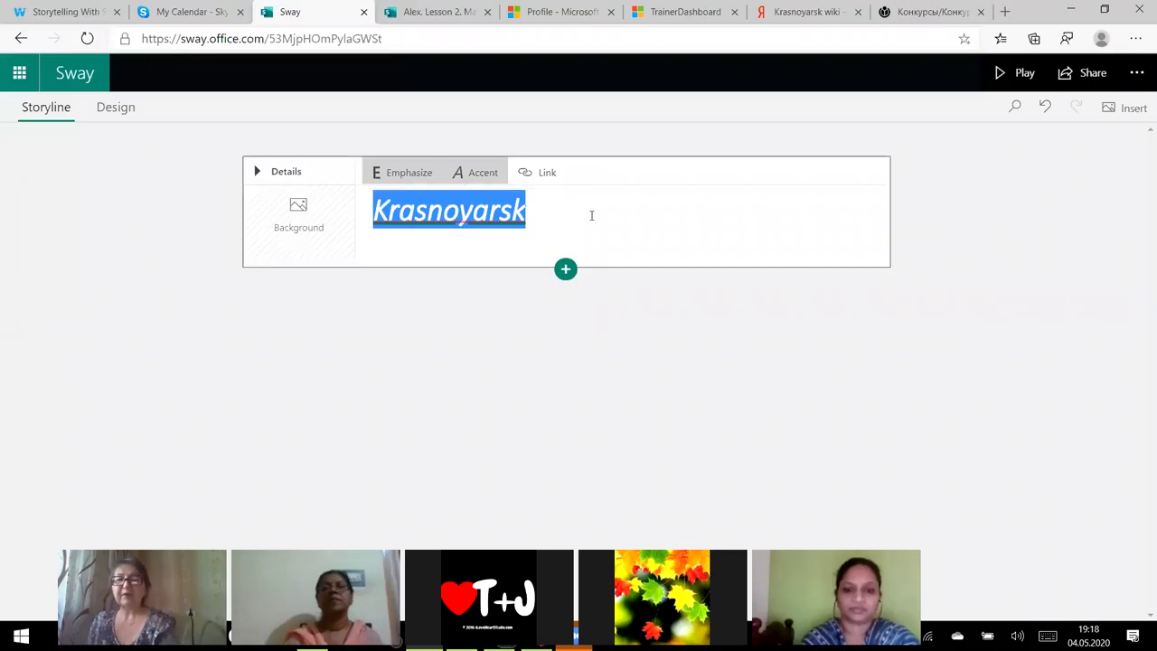
left_click(592, 214)
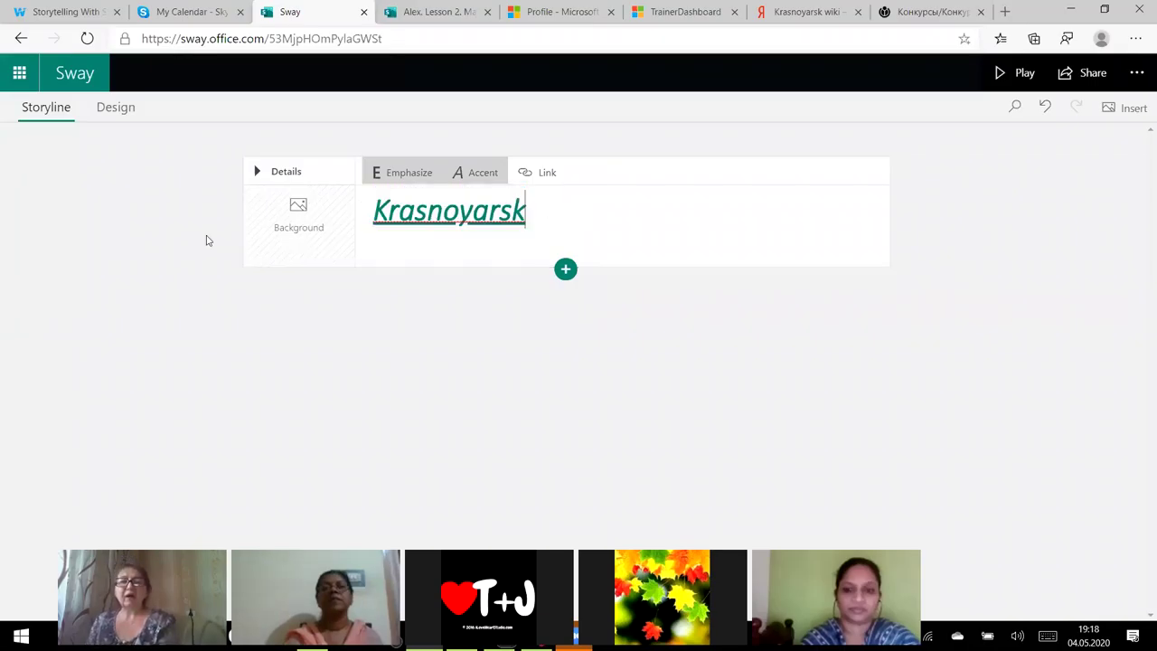
- Find background images with the suggested Krasnoyarsk search, and give the title card the 900 x 600 evening bridge photo
left_click(307, 244)
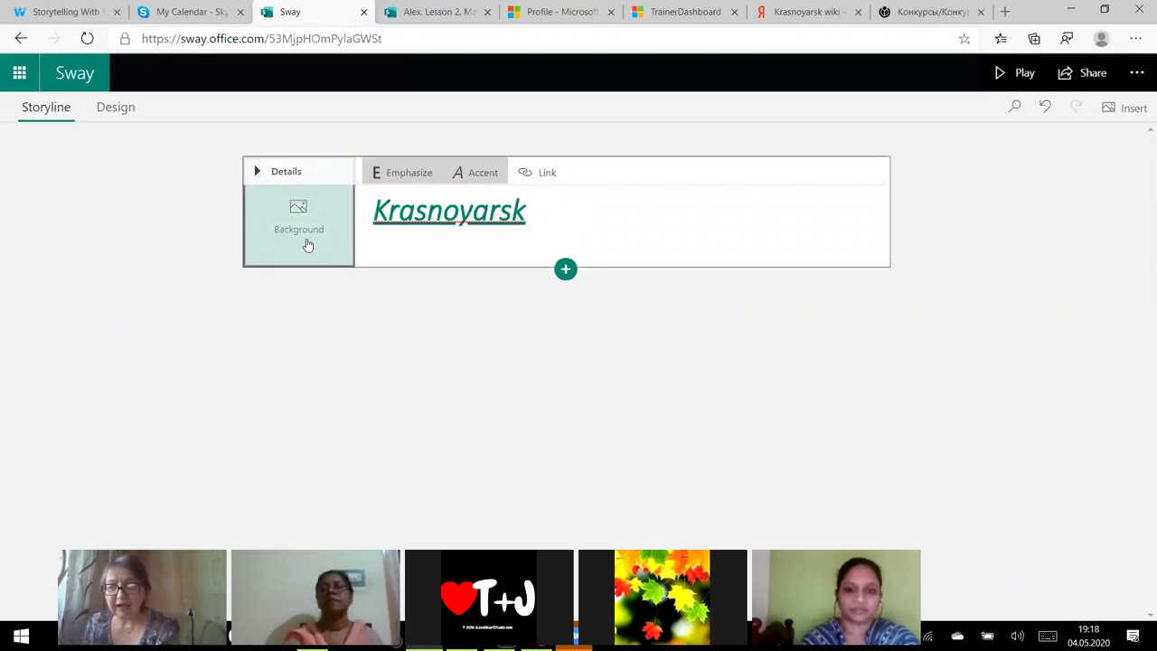
left_click(307, 240)
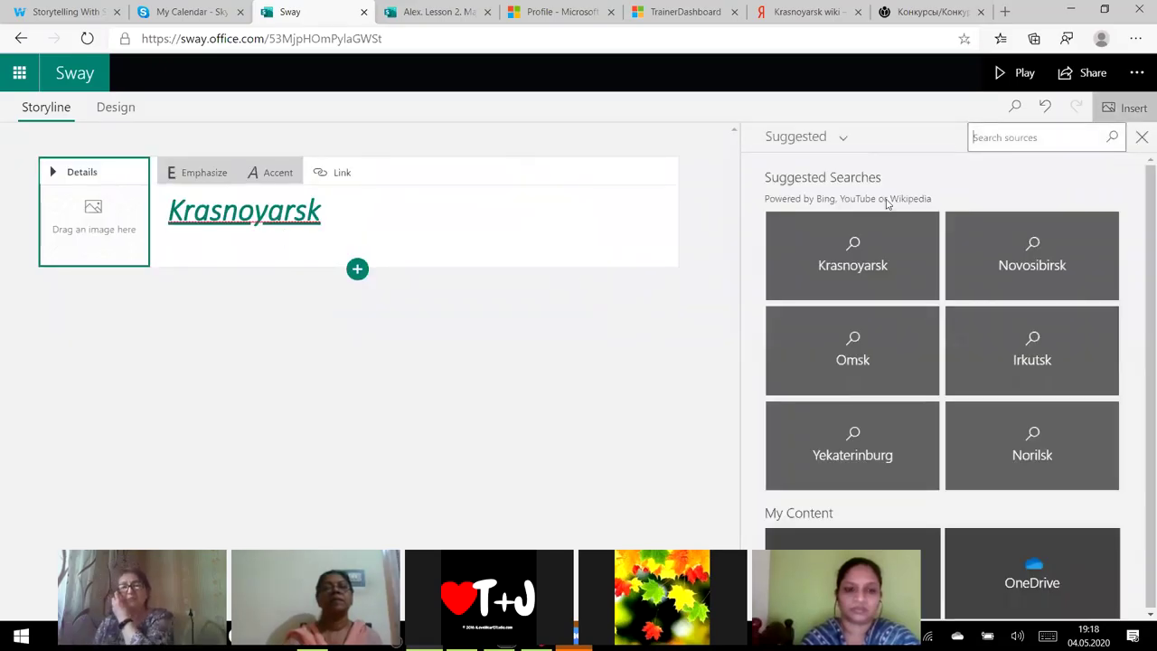
left_click(831, 278)
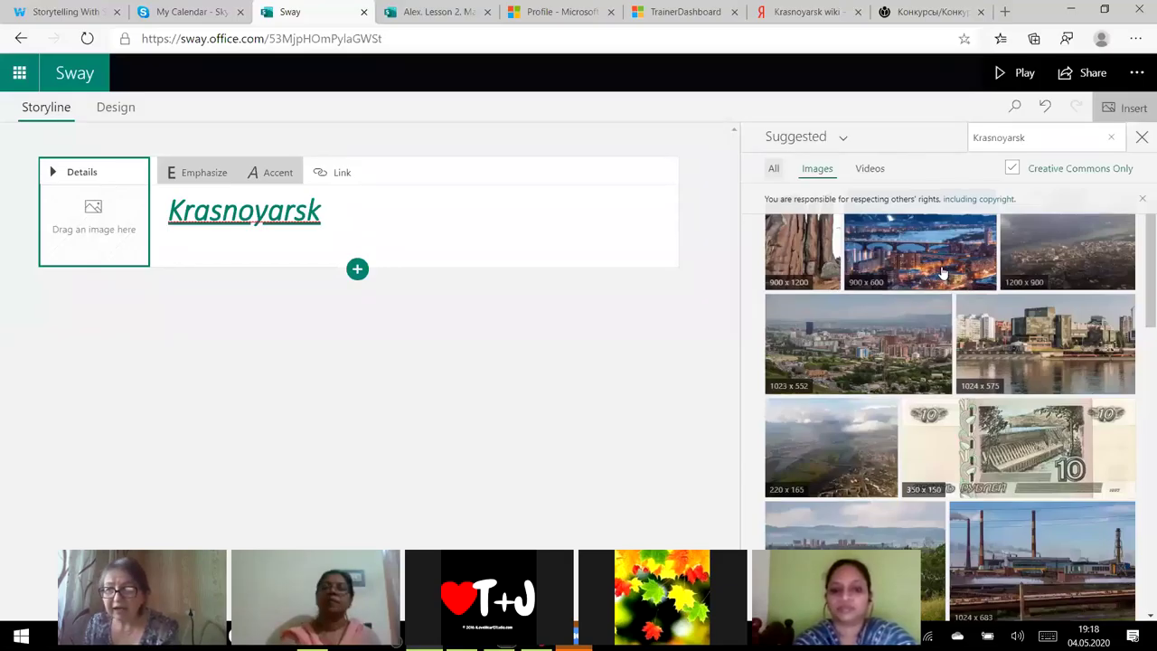
left_click(943, 273)
left_click(1073, 141)
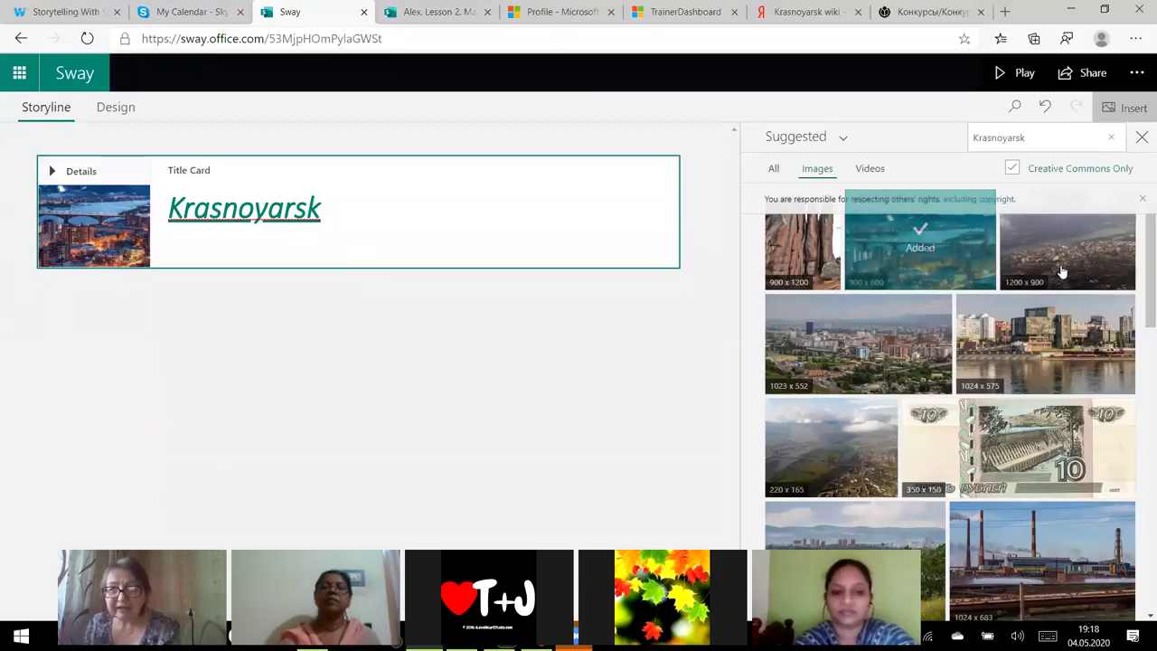
- Replace the title card's background with the 1200 x 900 aerial photo, followed by the 1024 x 575 riverside building photo
left_click_drag(1070, 269, 85, 248)
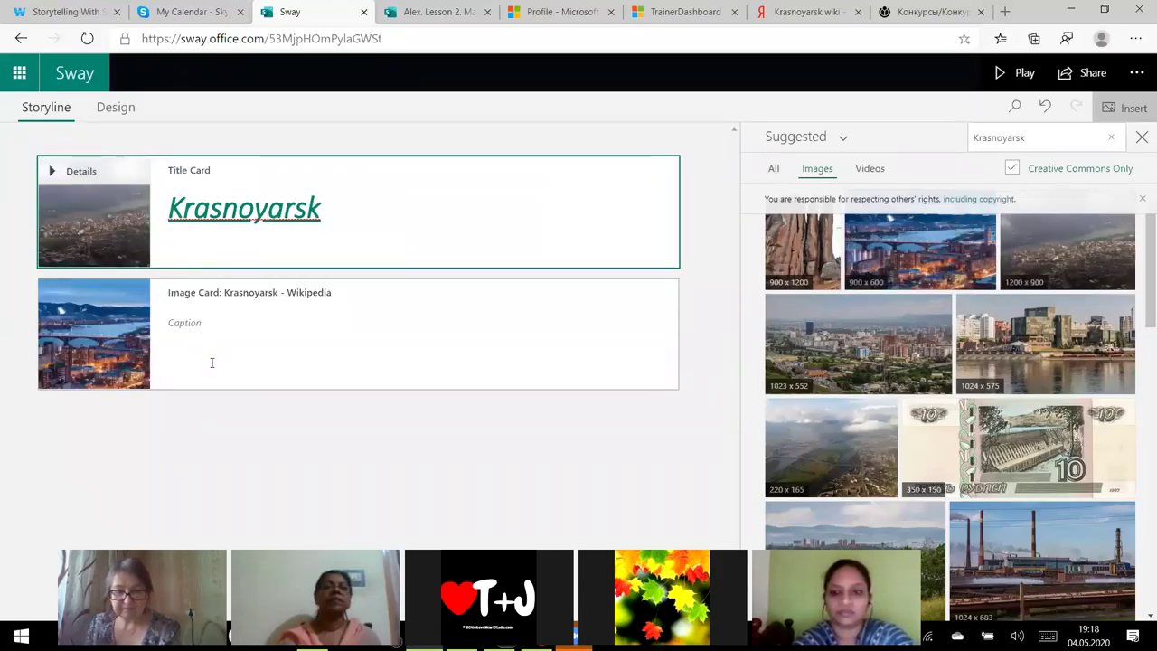
left_click_drag(1032, 369, 81, 235)
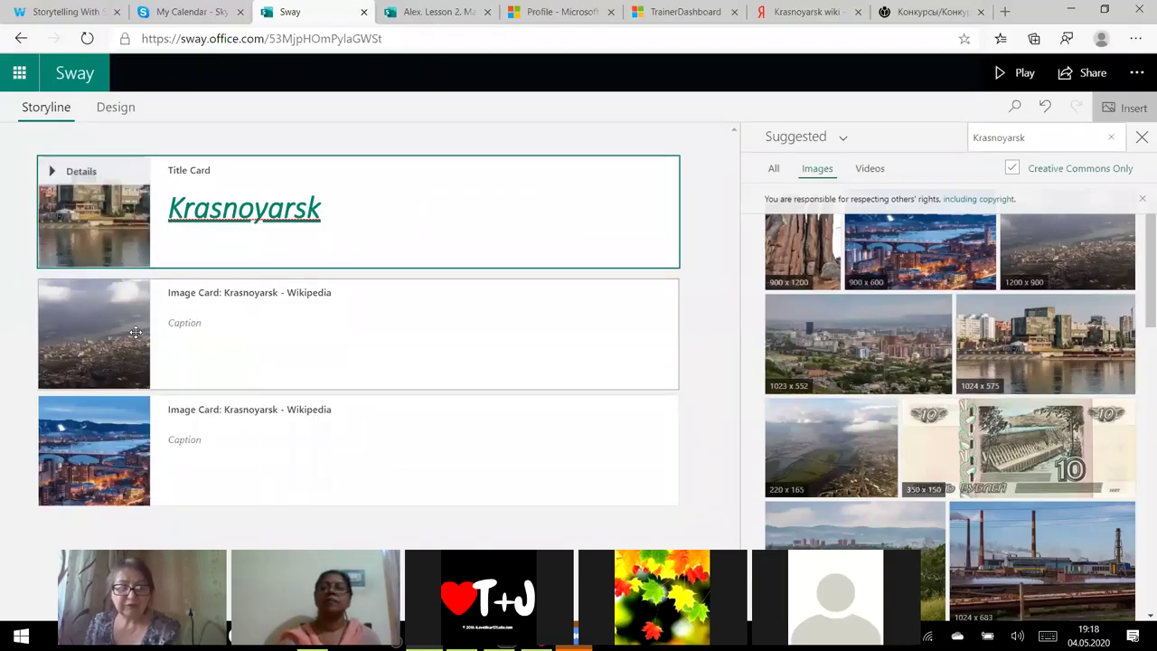
- Delete the two extra image cards below the title card
left_click(670, 308)
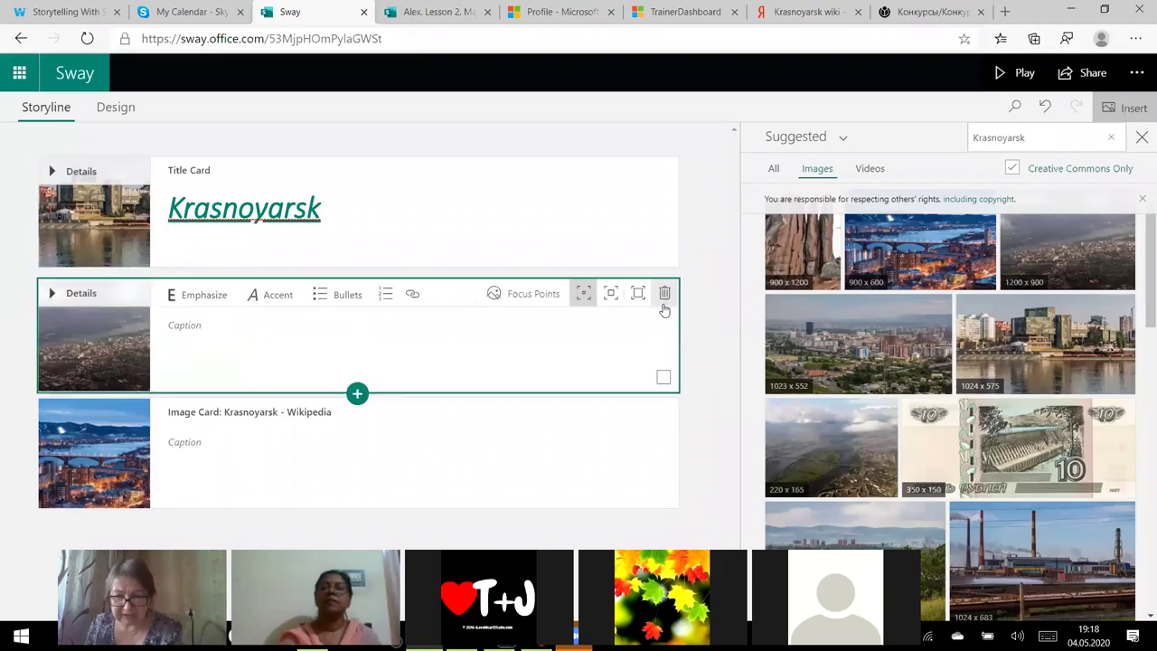
left_click(664, 294)
left_click(665, 294)
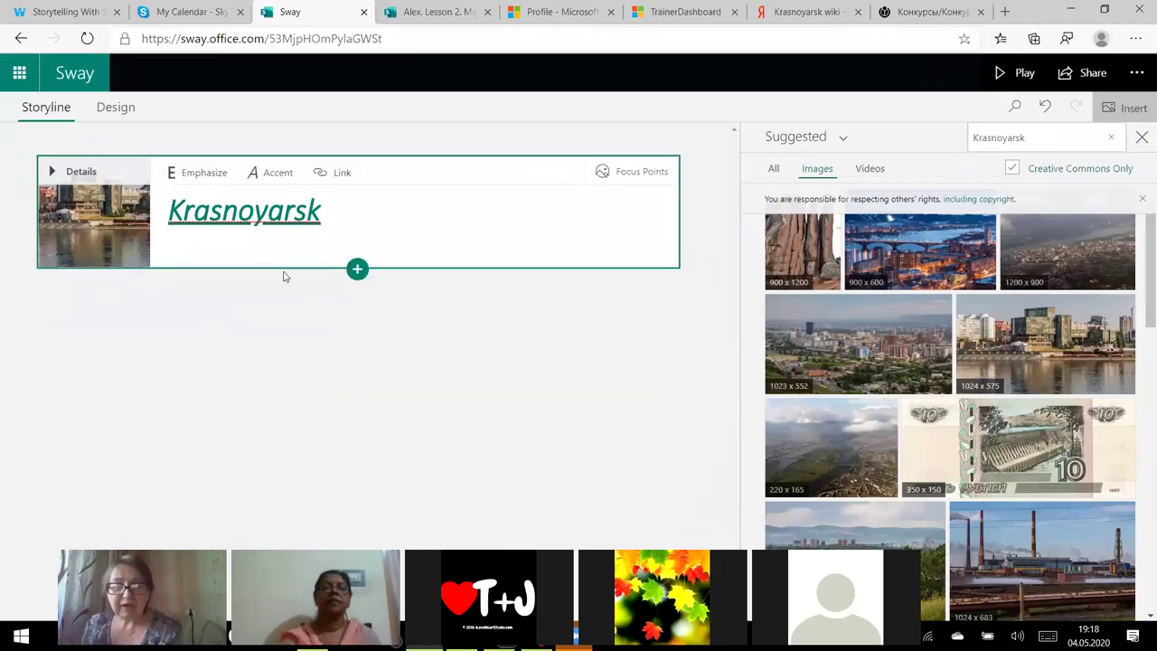
- Add a Heading 1 card reading "Architecture" below the title, and apply Emphasize and Accent to its text
left_click(357, 271)
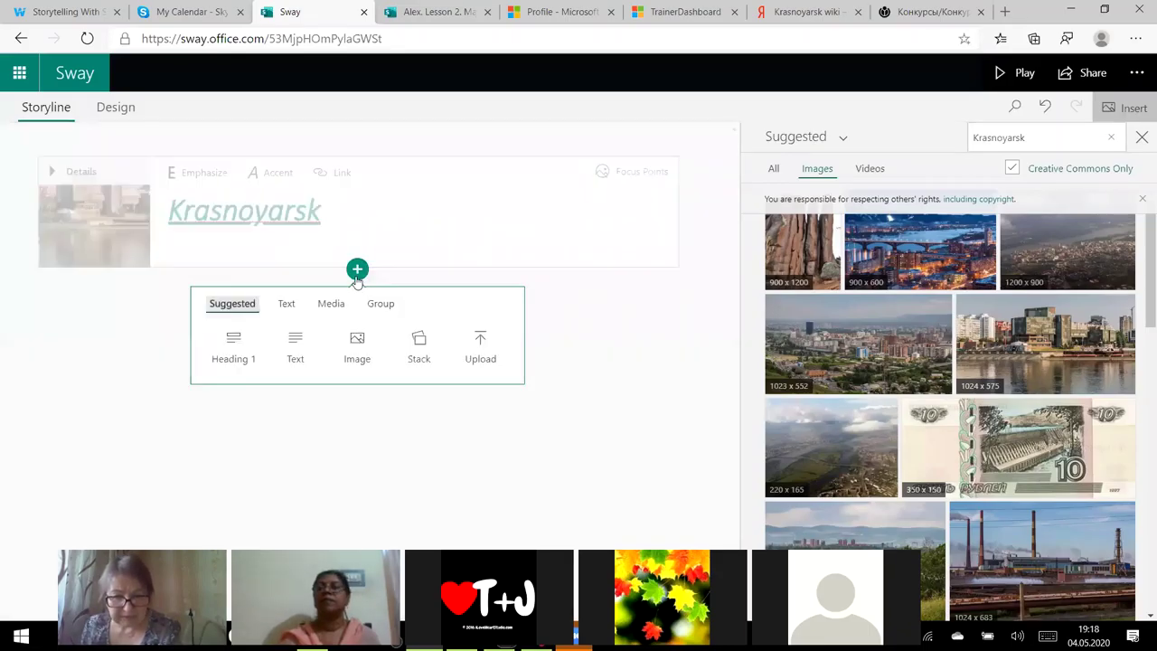
left_click(243, 361)
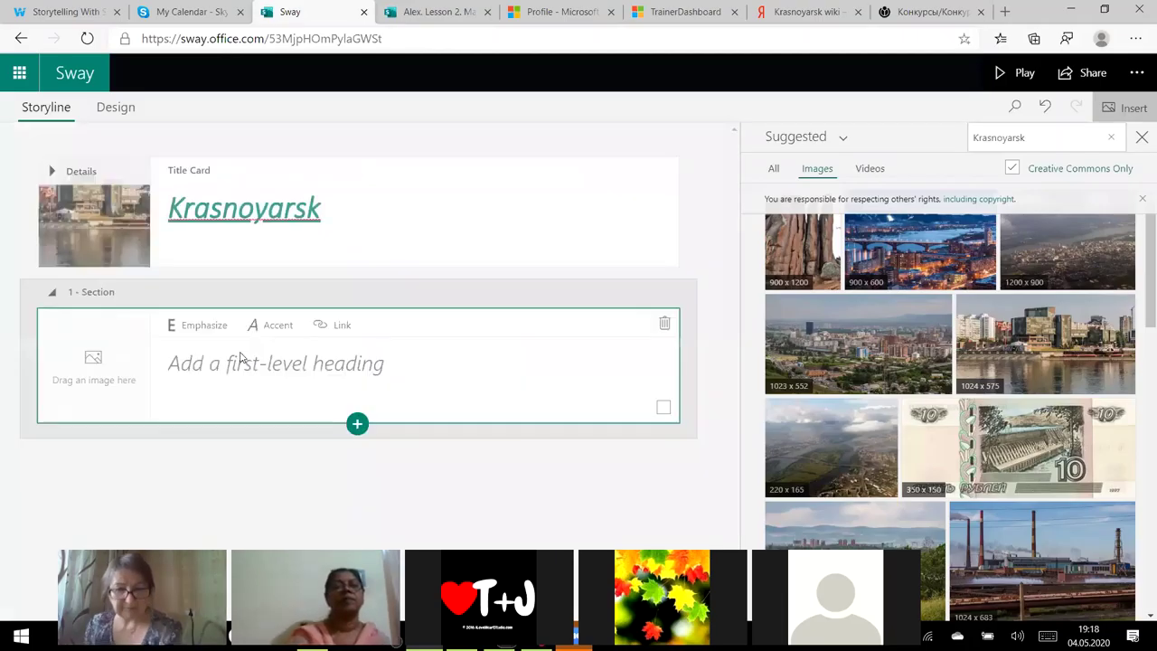
left_click(184, 366)
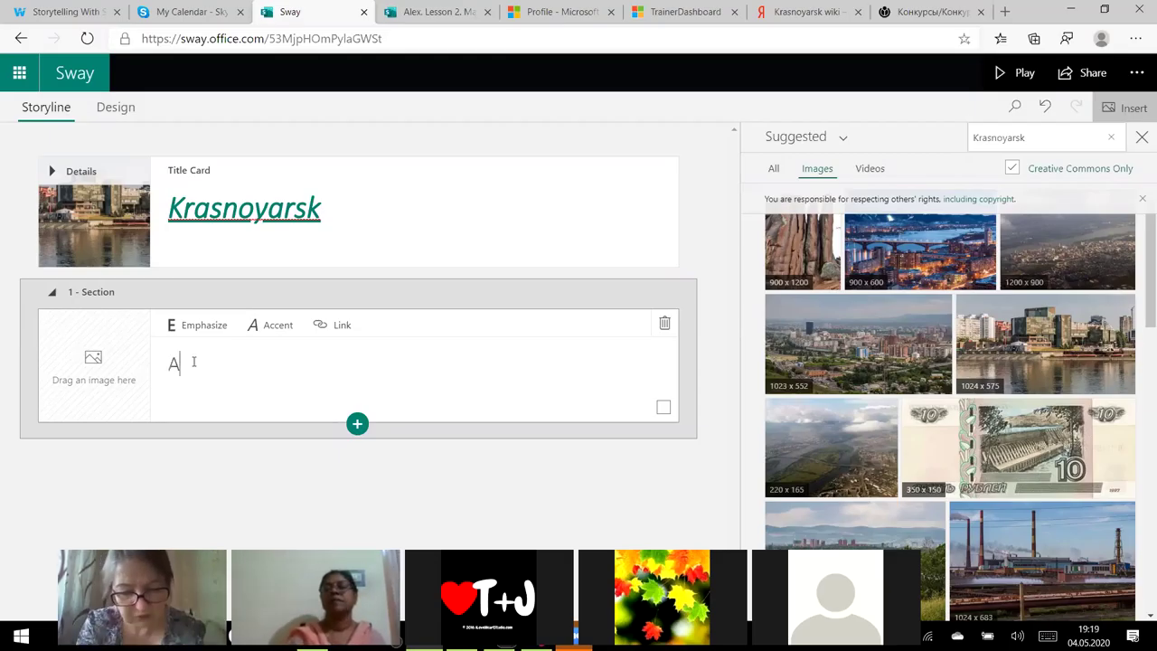
type("Architecture")
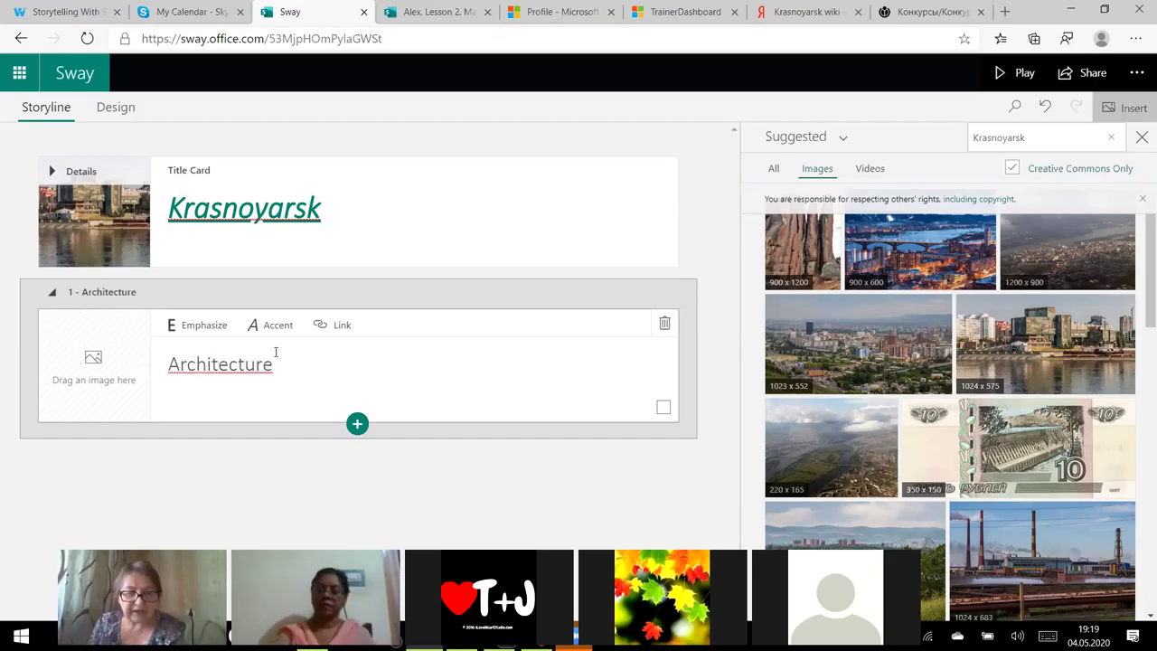
left_click_drag(272, 364, 161, 355)
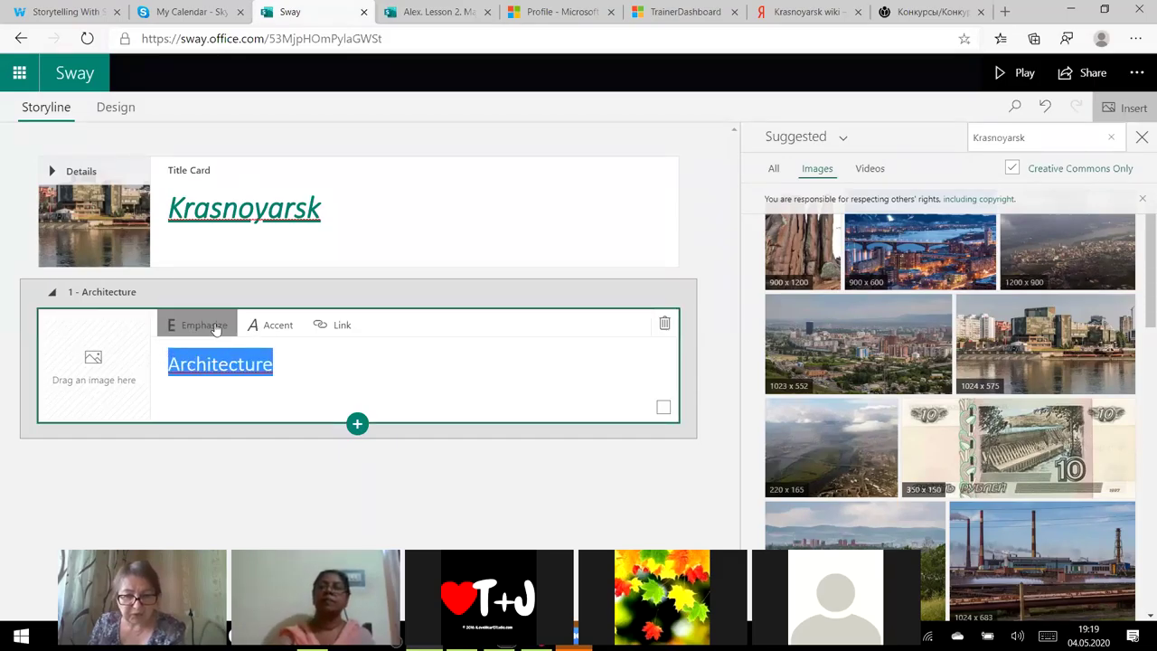
left_click(259, 329)
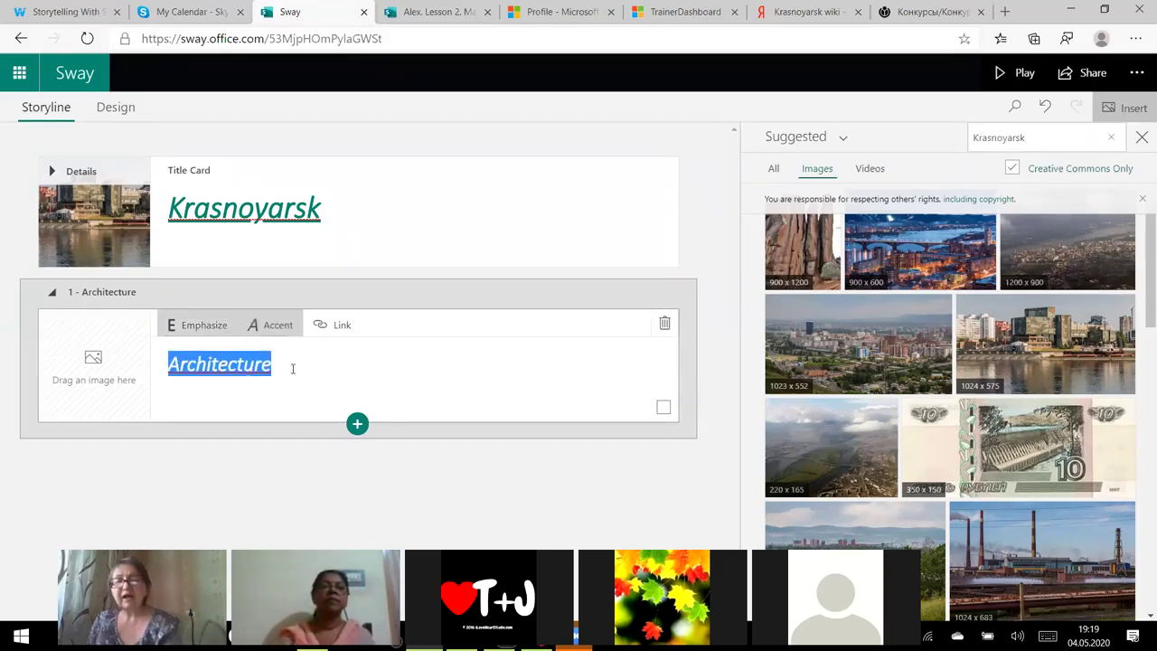
- Give the Architecture heading card the background image "Krasnoyarsk" from the Zoom folder on the device
left_click(104, 394)
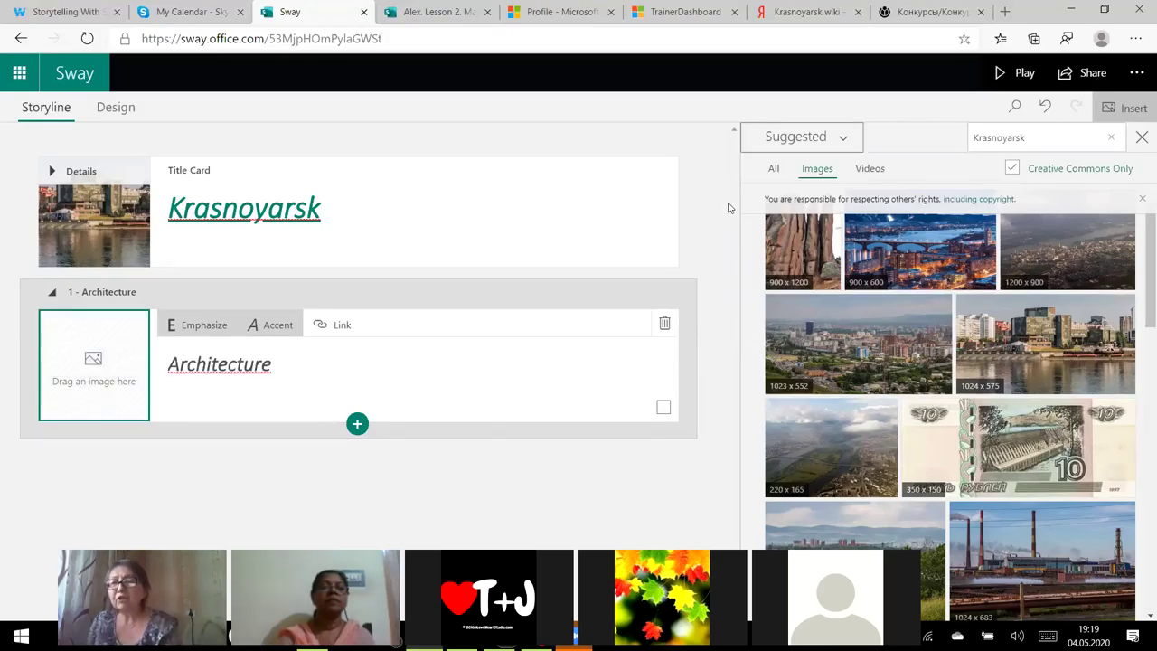
left_click(829, 147)
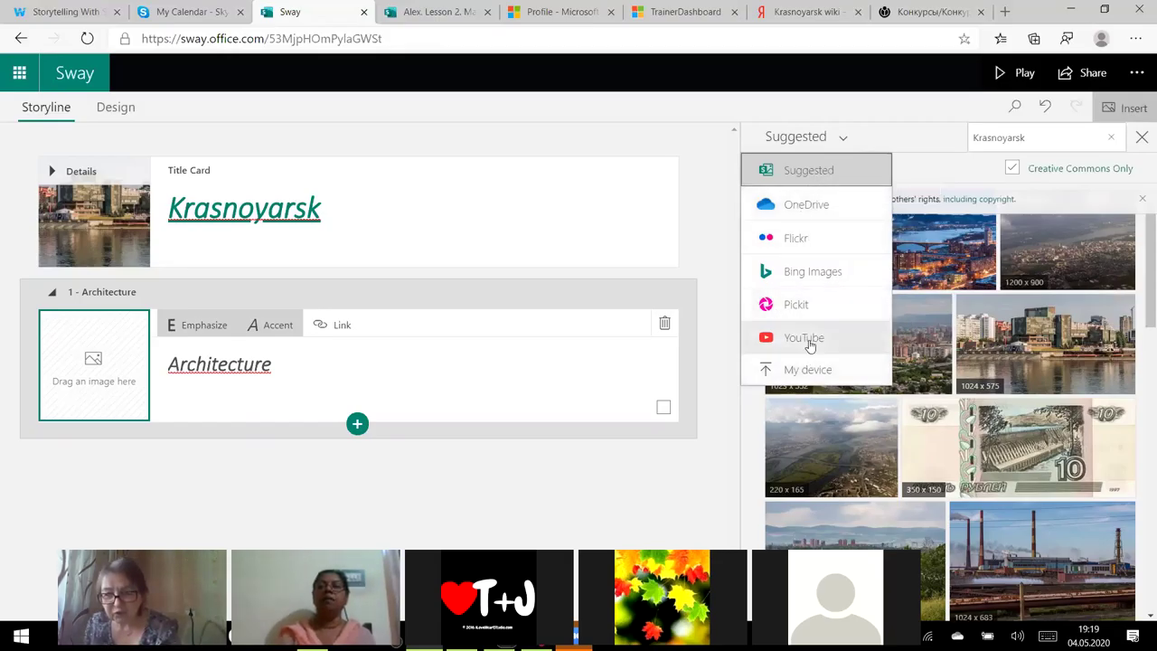
left_click(805, 371)
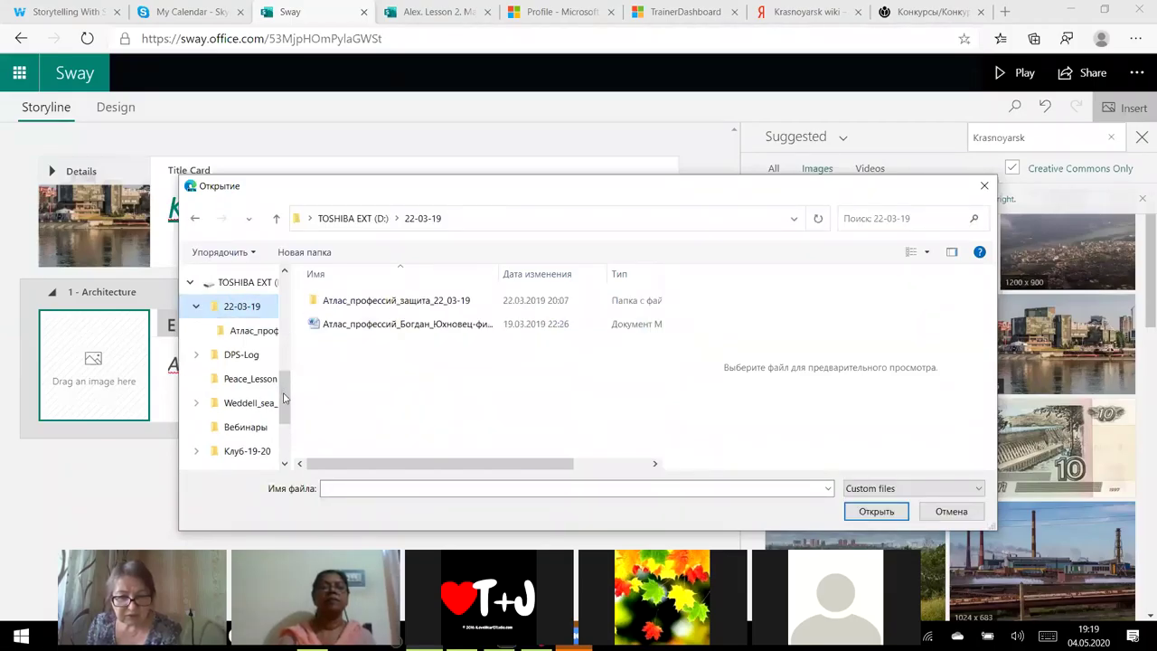
left_click_drag(284, 397, 284, 315)
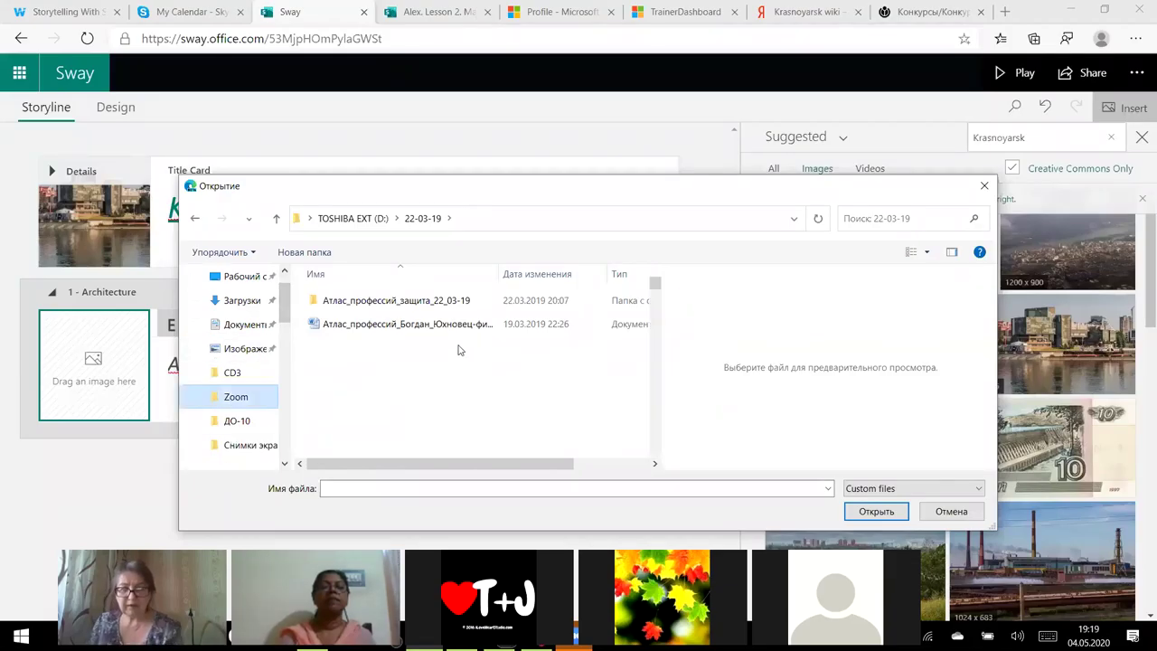
left_click(237, 395)
left_click_drag(657, 287, 679, 406)
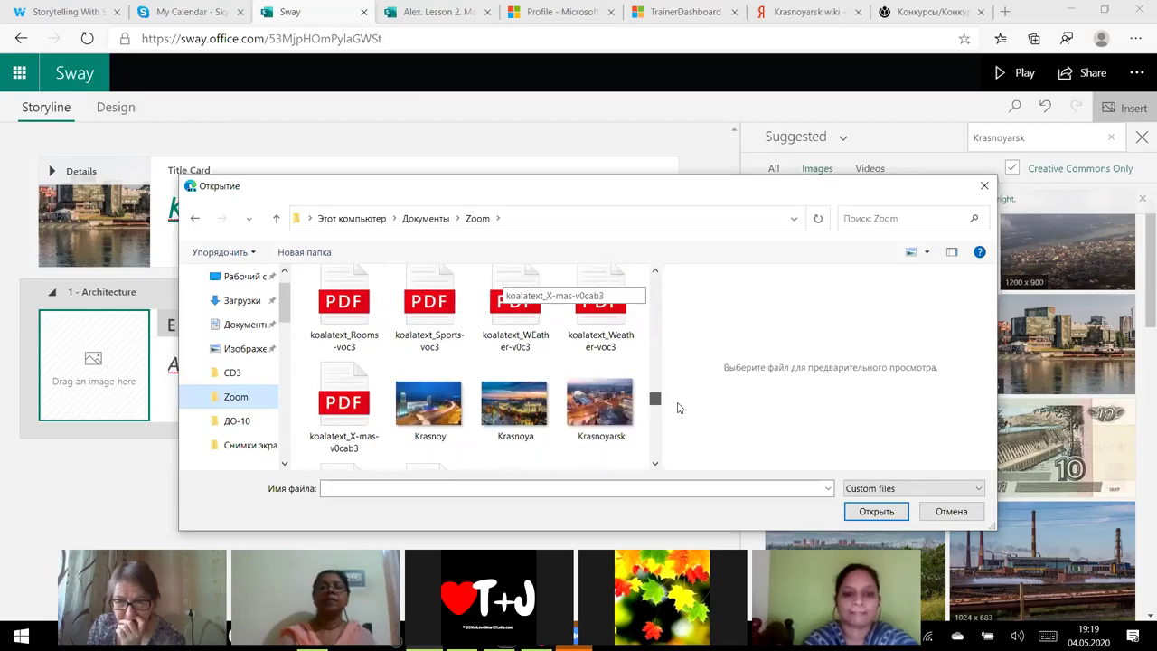
left_click(622, 413)
left_click(874, 511)
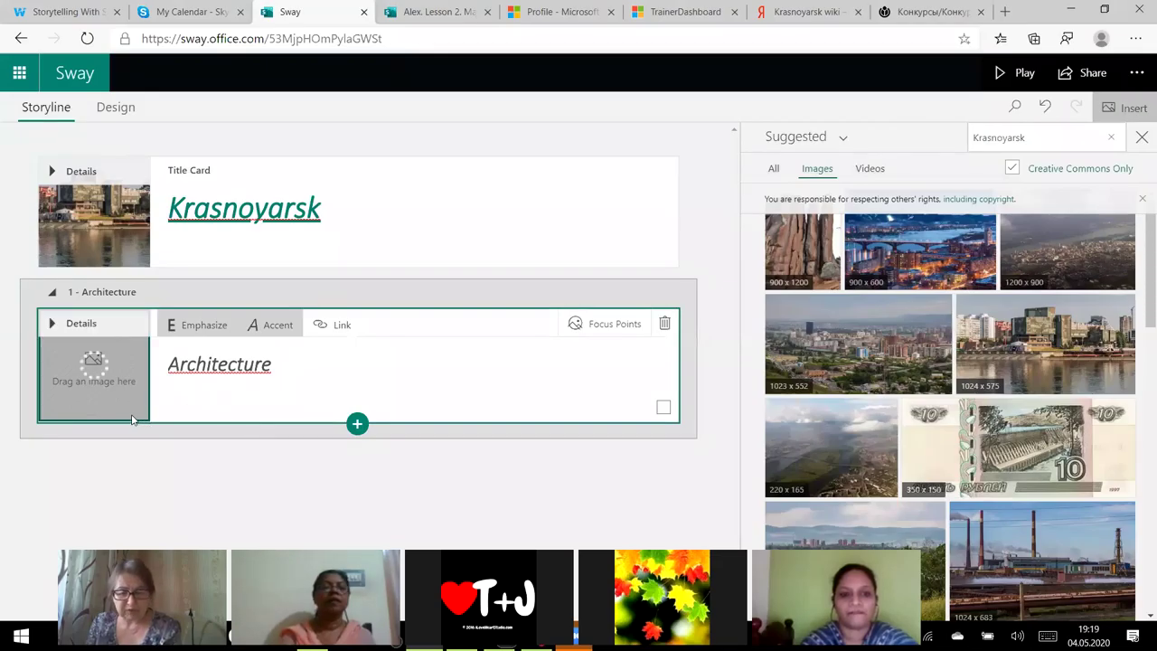
- Add the 350 x 150 banknote picture as an image card below the Architecture heading
scroll(1069, 331, "down", 1)
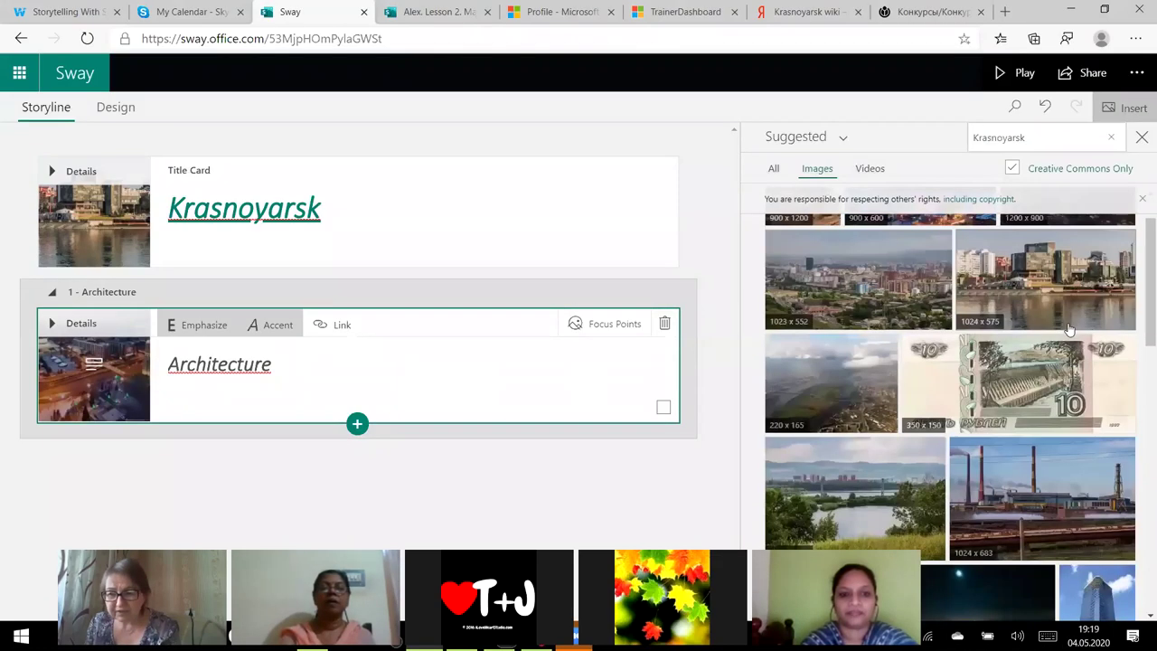
scroll(1069, 330, "down", 1)
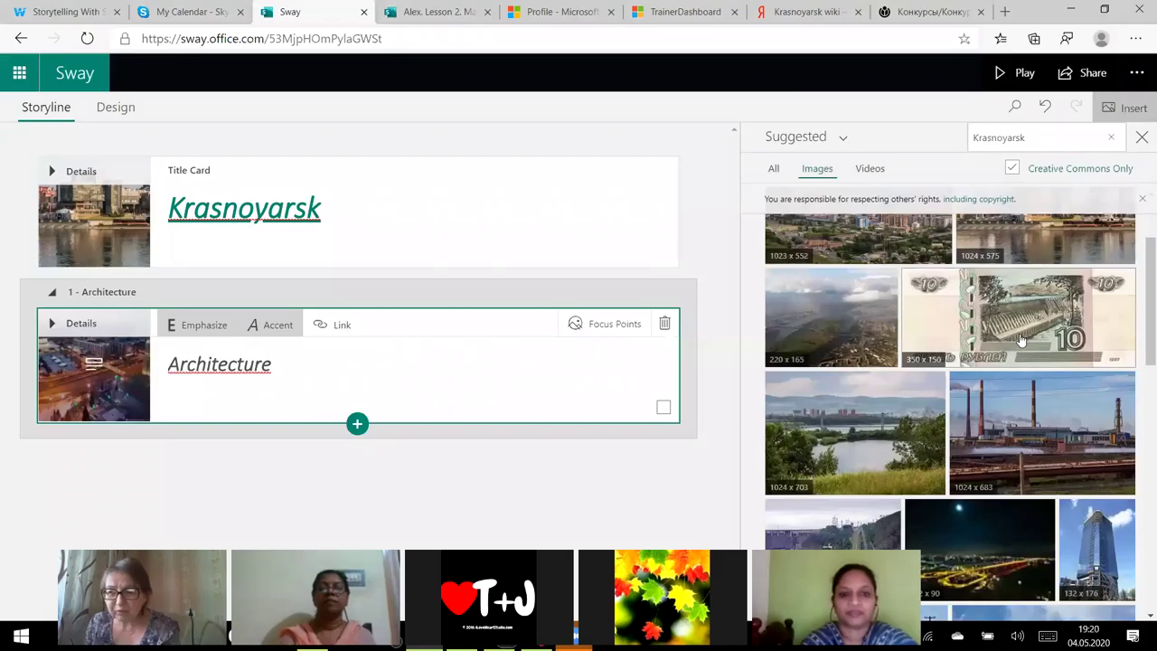
left_click_drag(999, 342, 119, 501)
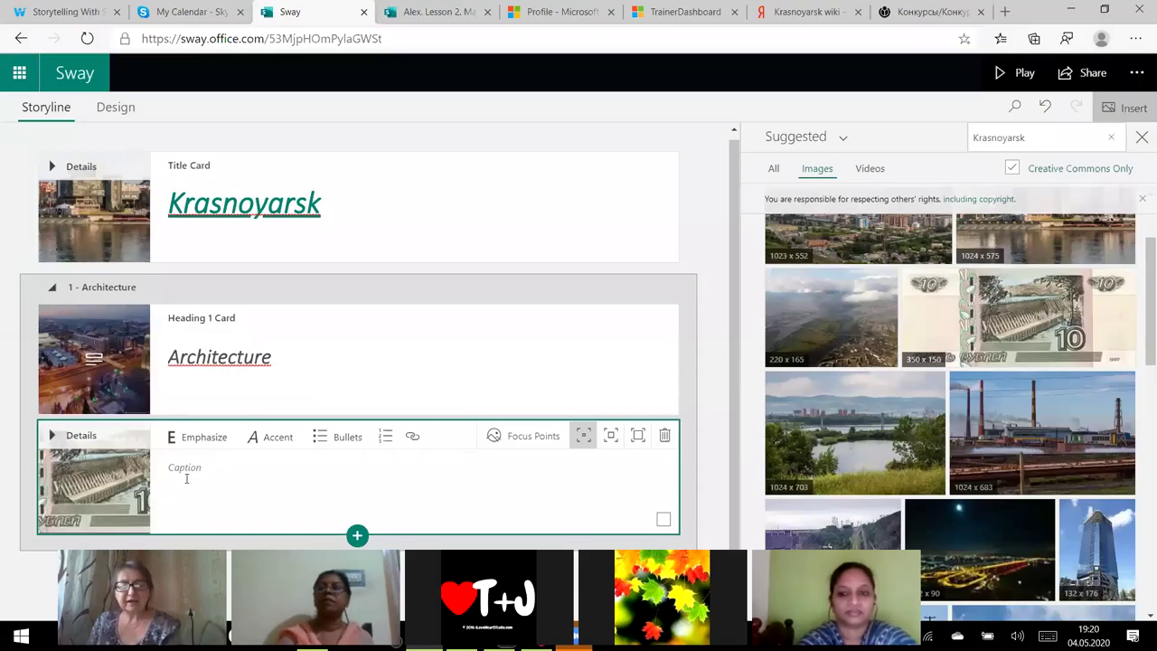
- Caption the banknote image card "A 10-ruble banknote" and apply Emphasize to the caption text
left_click(186, 479)
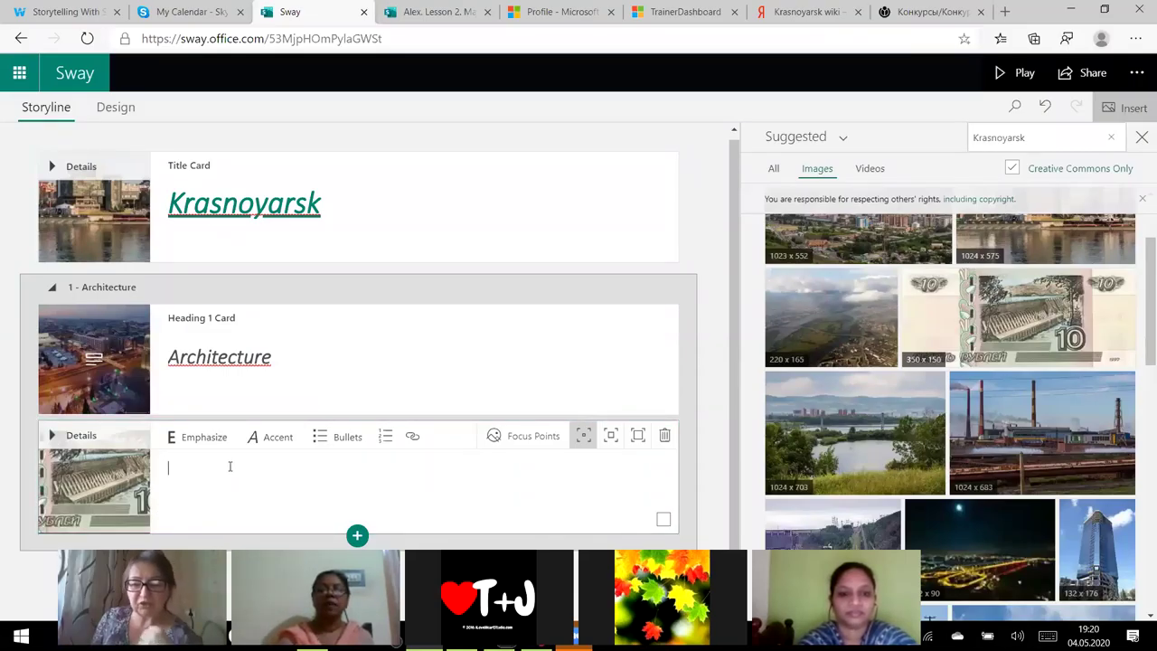
left_click(196, 503)
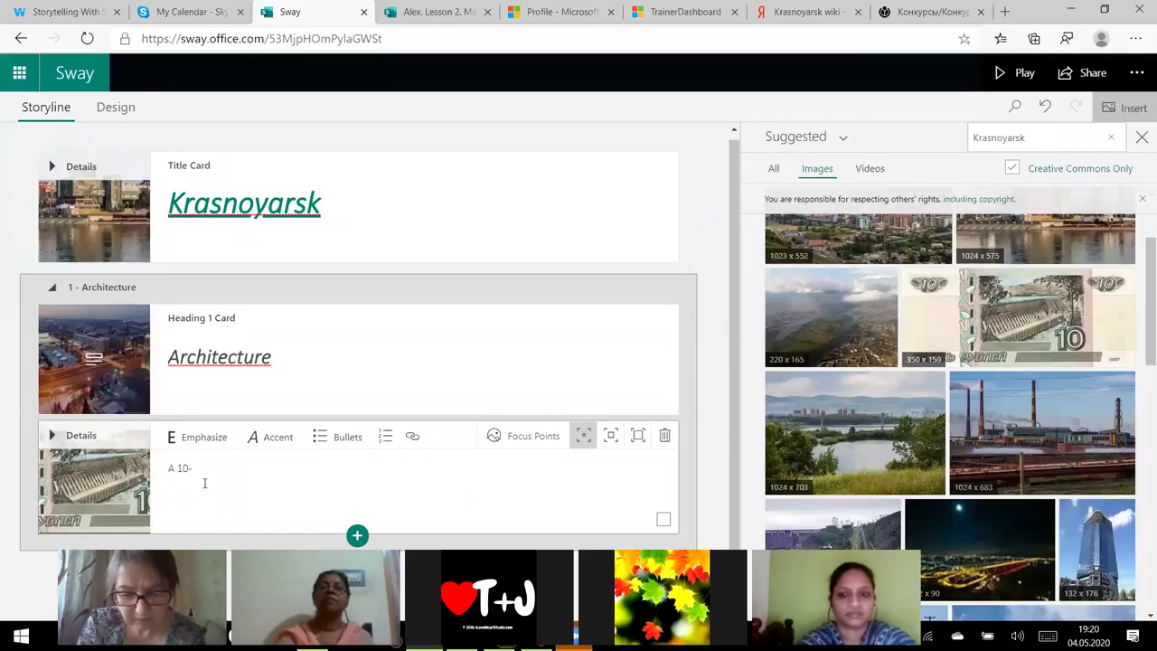
type("le")
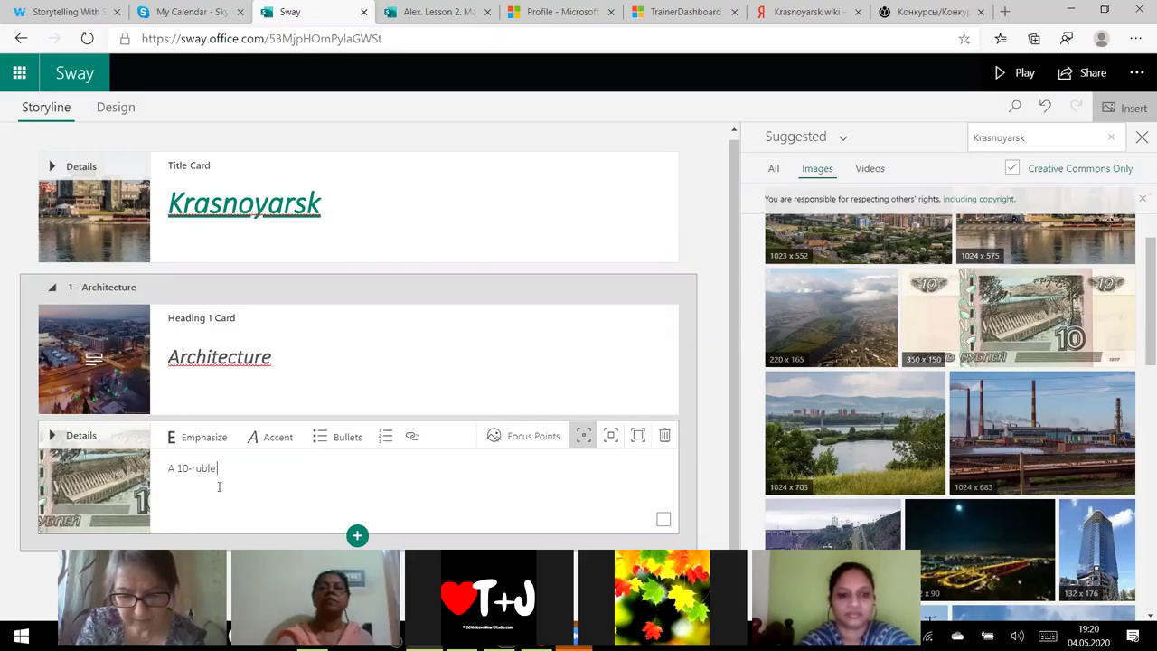
type(" banknote")
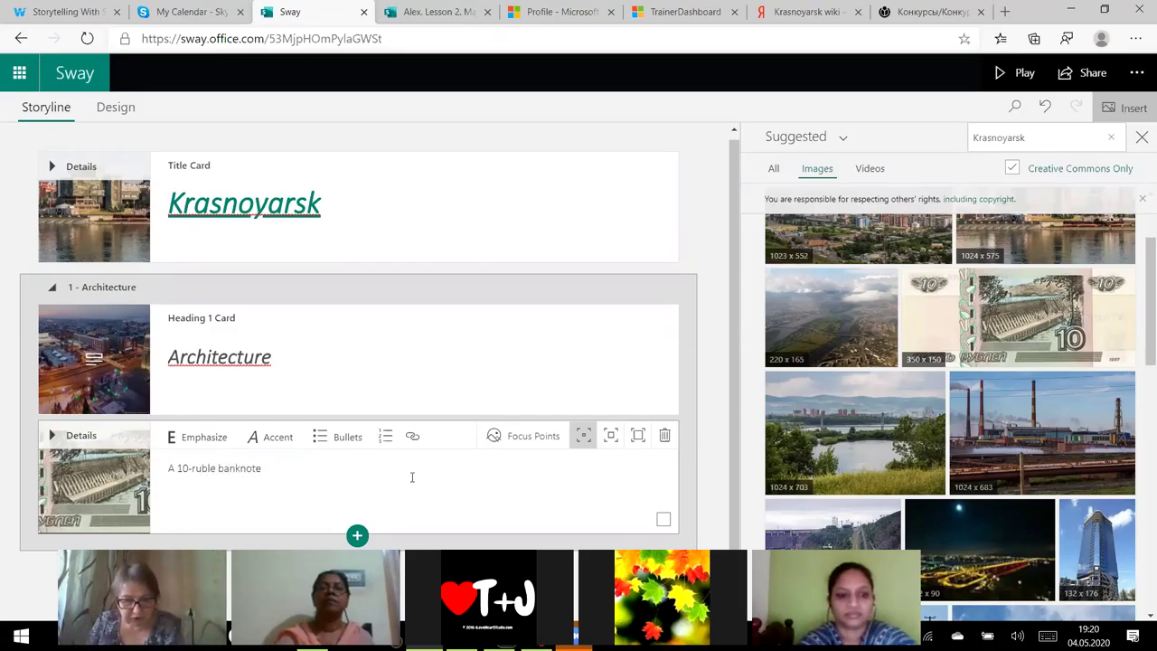
left_click_drag(307, 473, 168, 470)
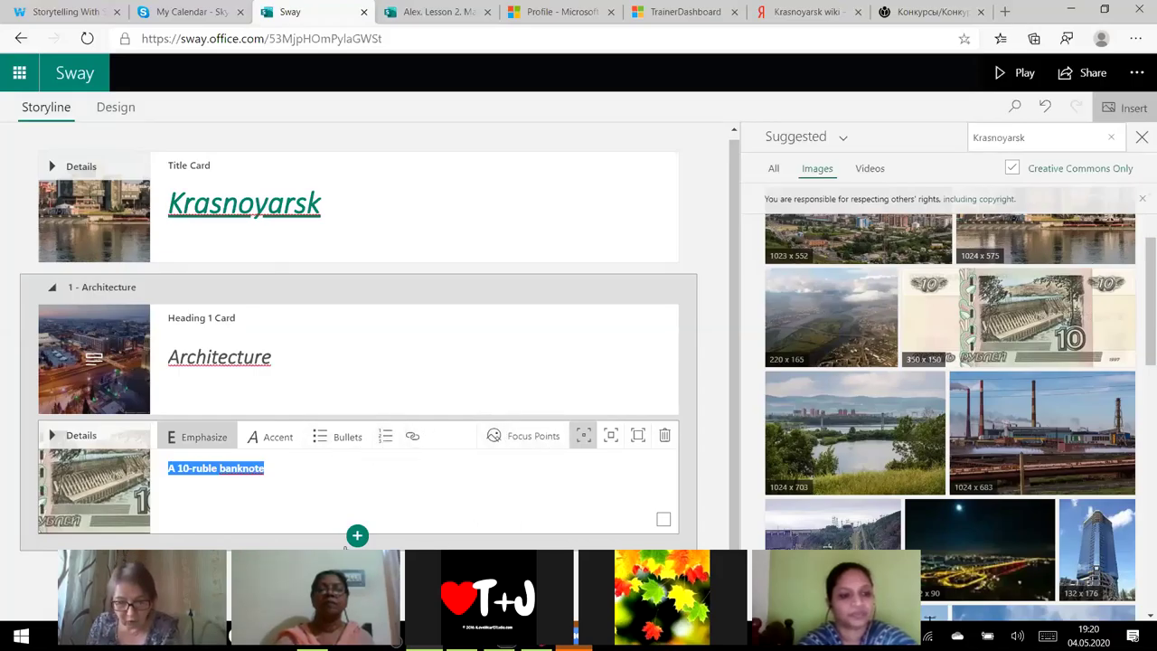
- Add a text card below the banknote card containing the two lines "hhhhhhh" and "nn nn nnn'jjkkll"
left_click(357, 535)
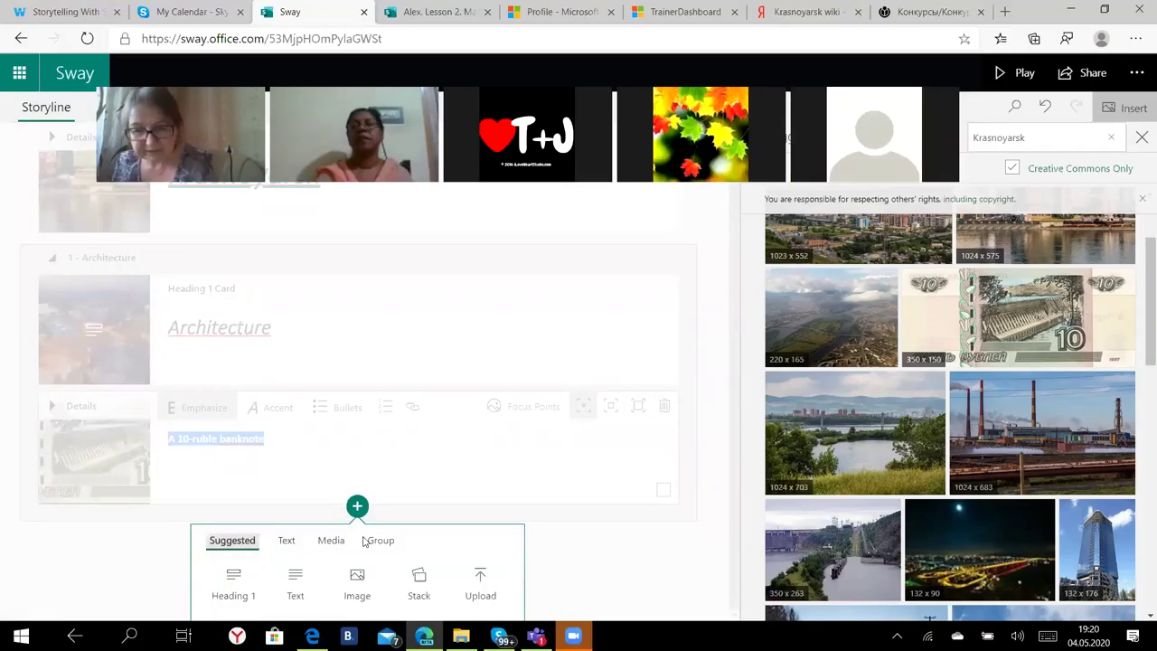
left_click(297, 586)
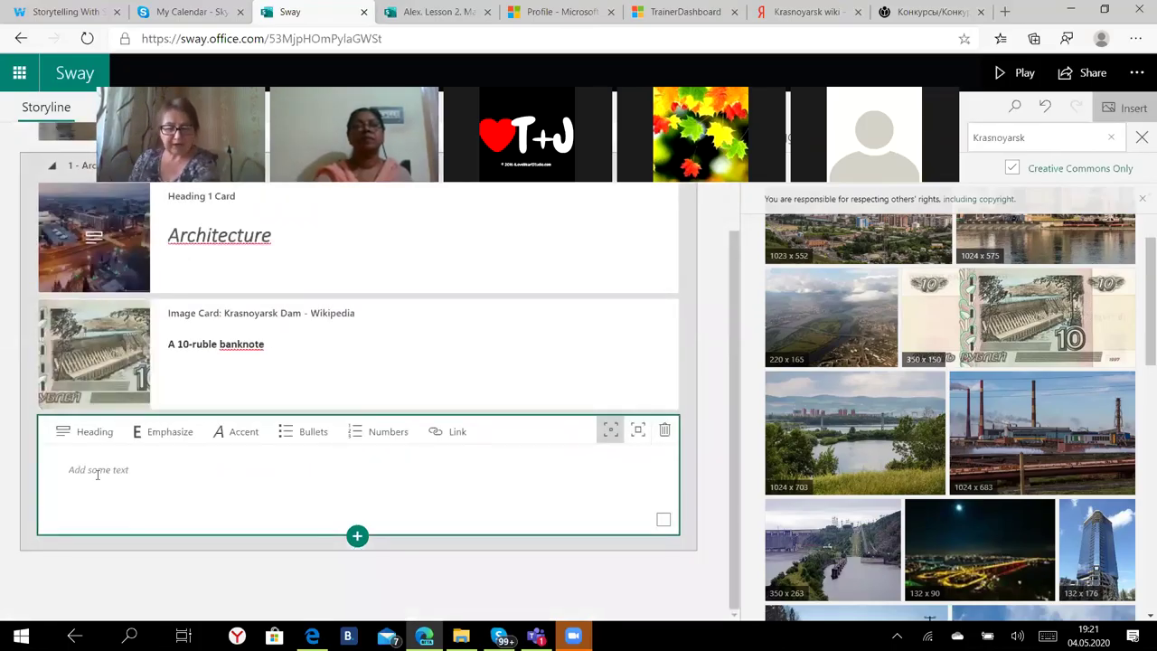
left_click(99, 472)
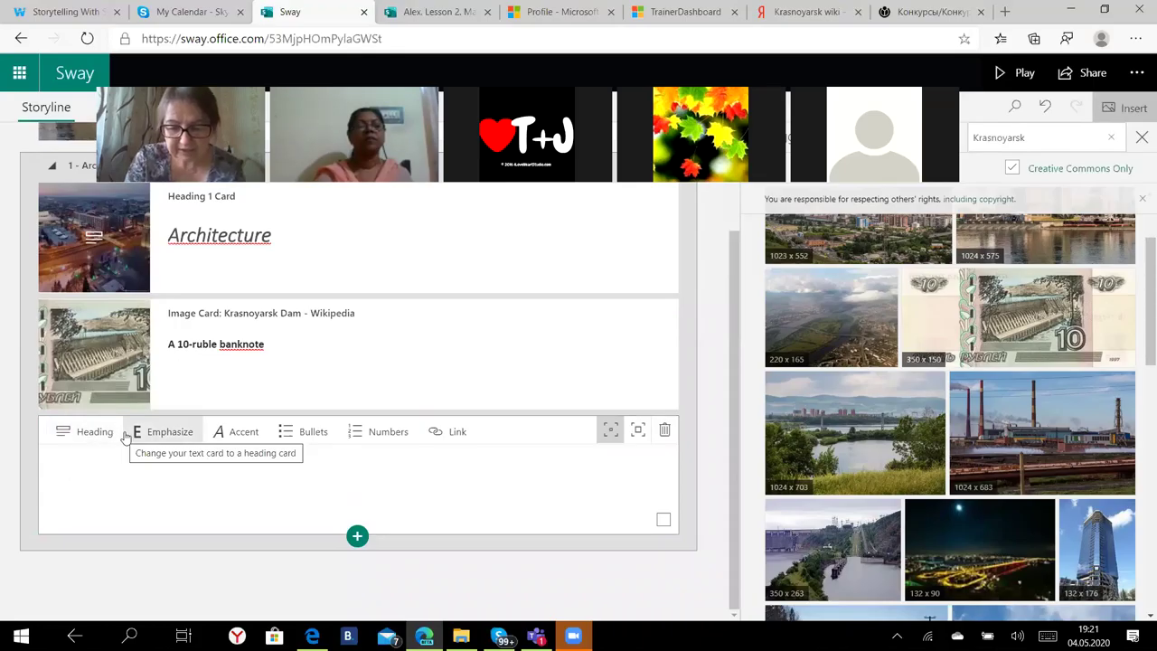
type("hhhhh")
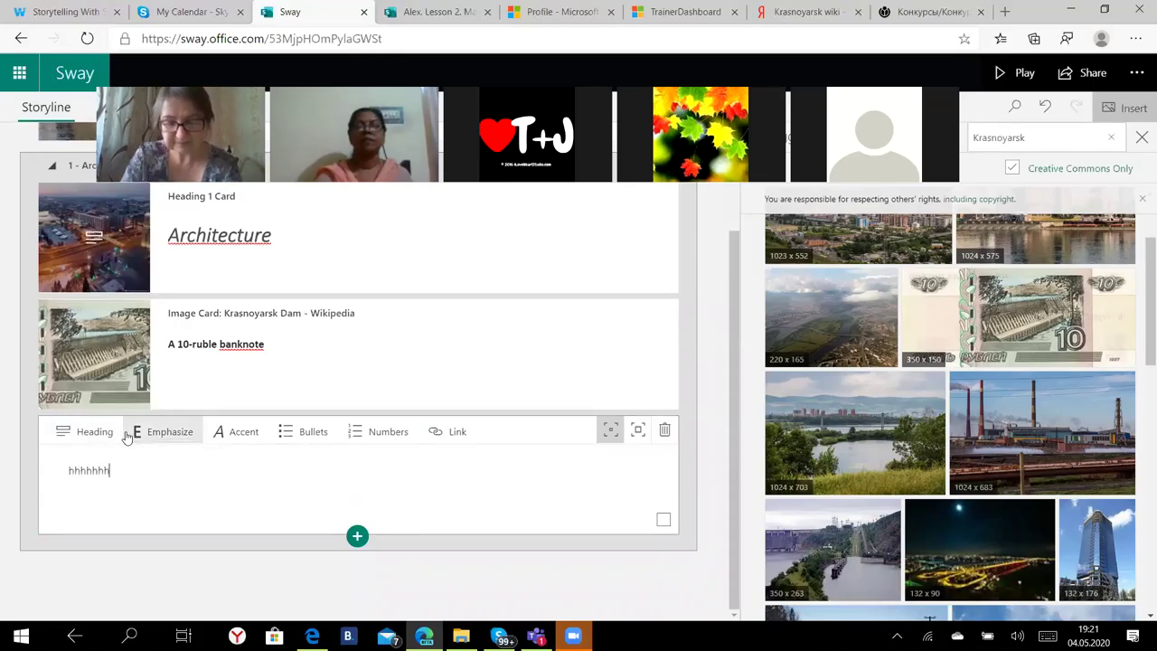
type("hh")
key("Return")
type("nn nn nnn'jjkkll")
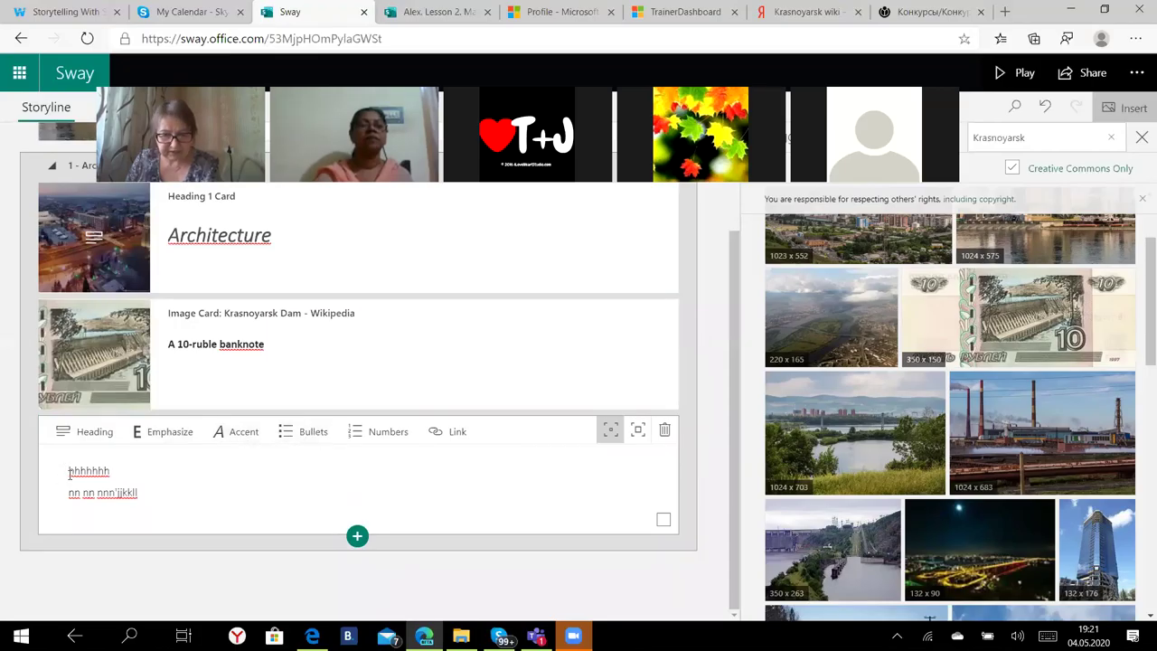
- Format the text card's two lines as a bulleted list and change them to a numbered list
left_click_drag(69, 472, 181, 504)
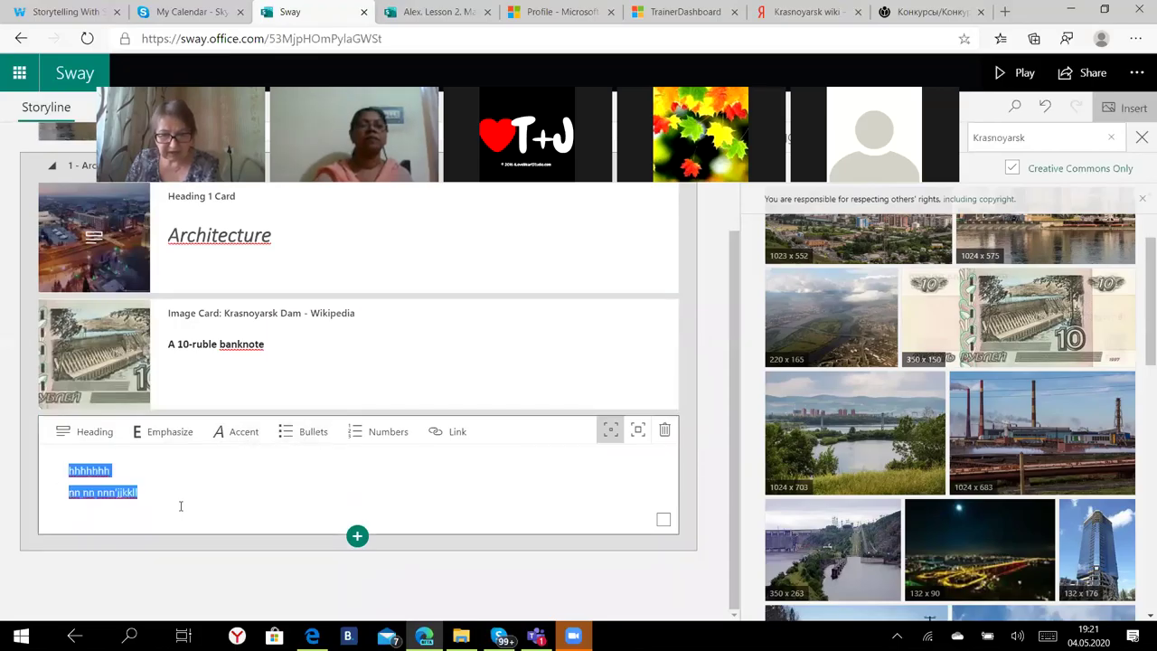
left_click(289, 438)
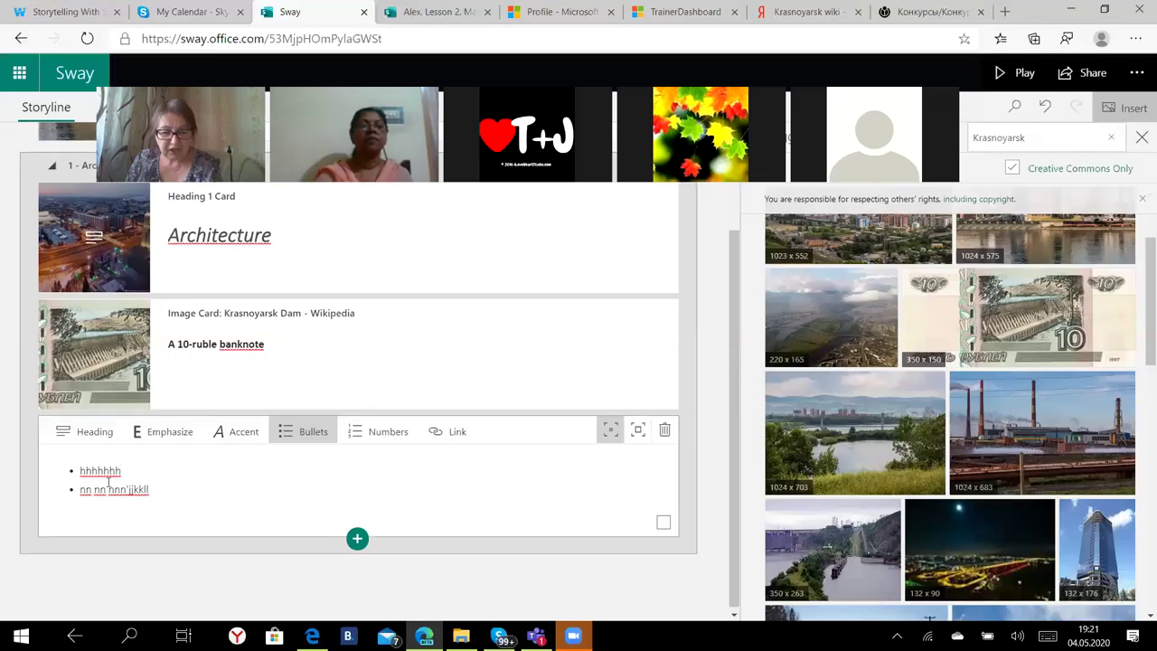
left_click_drag(79, 475, 150, 491)
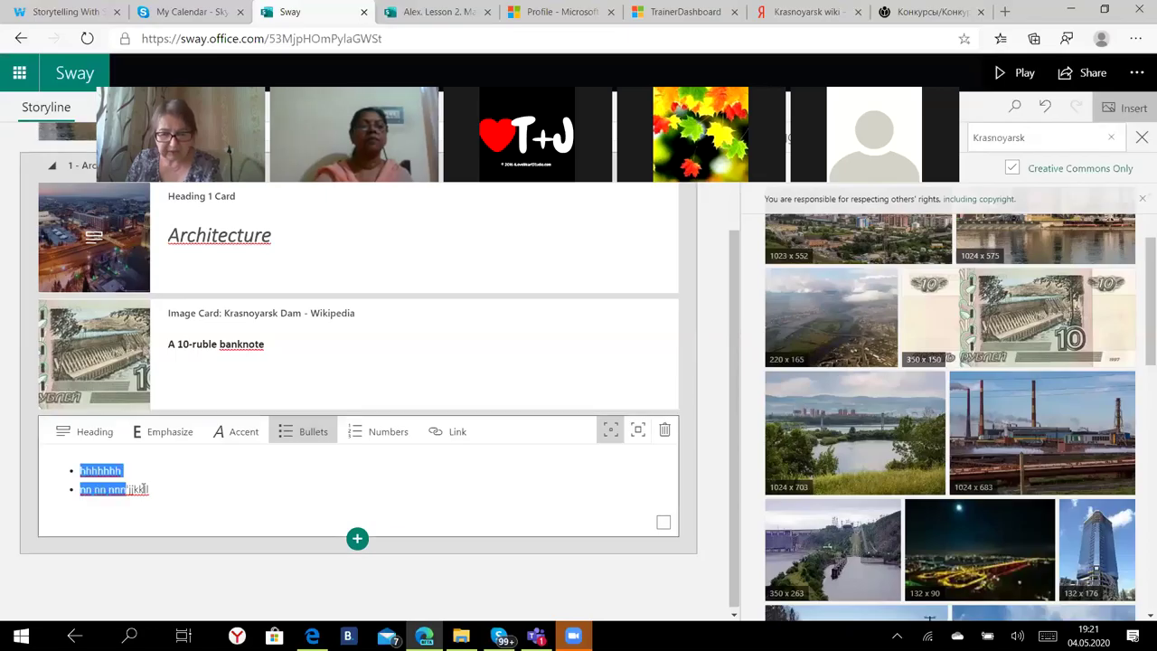
left_click(371, 431)
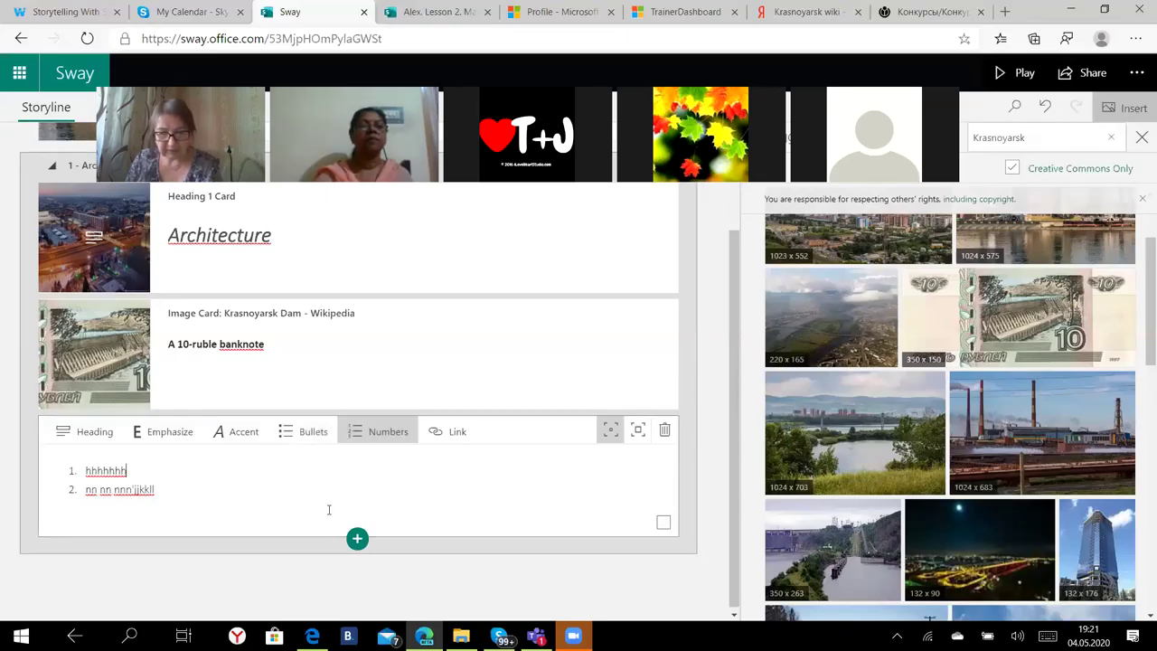
left_click(448, 439)
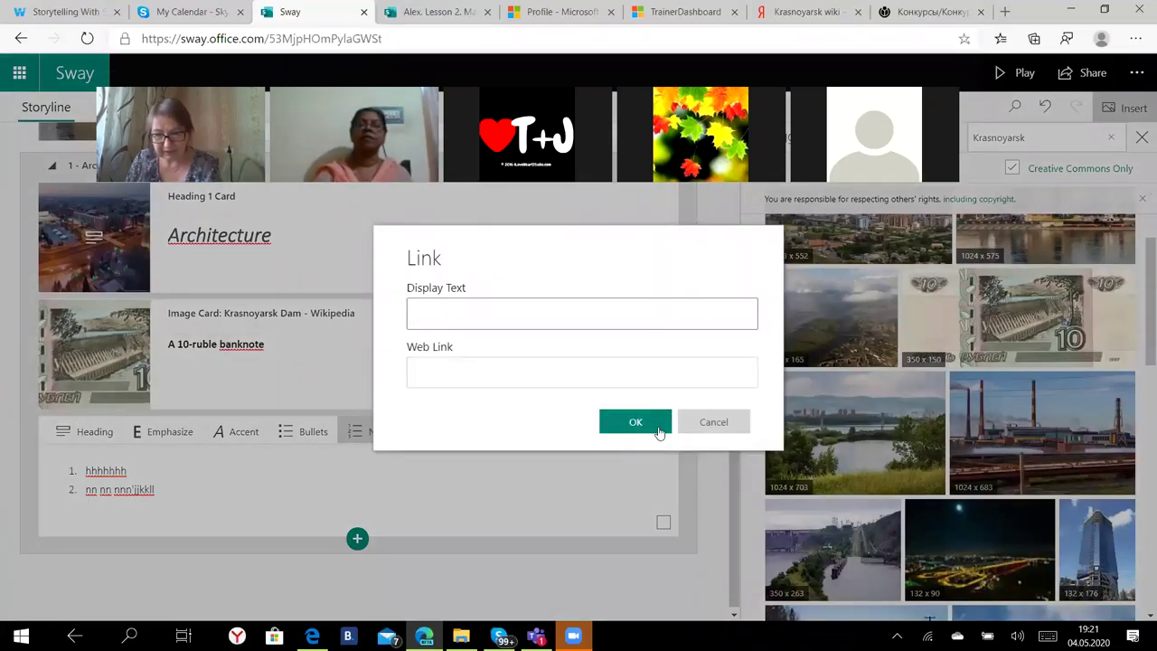
left_click(711, 418)
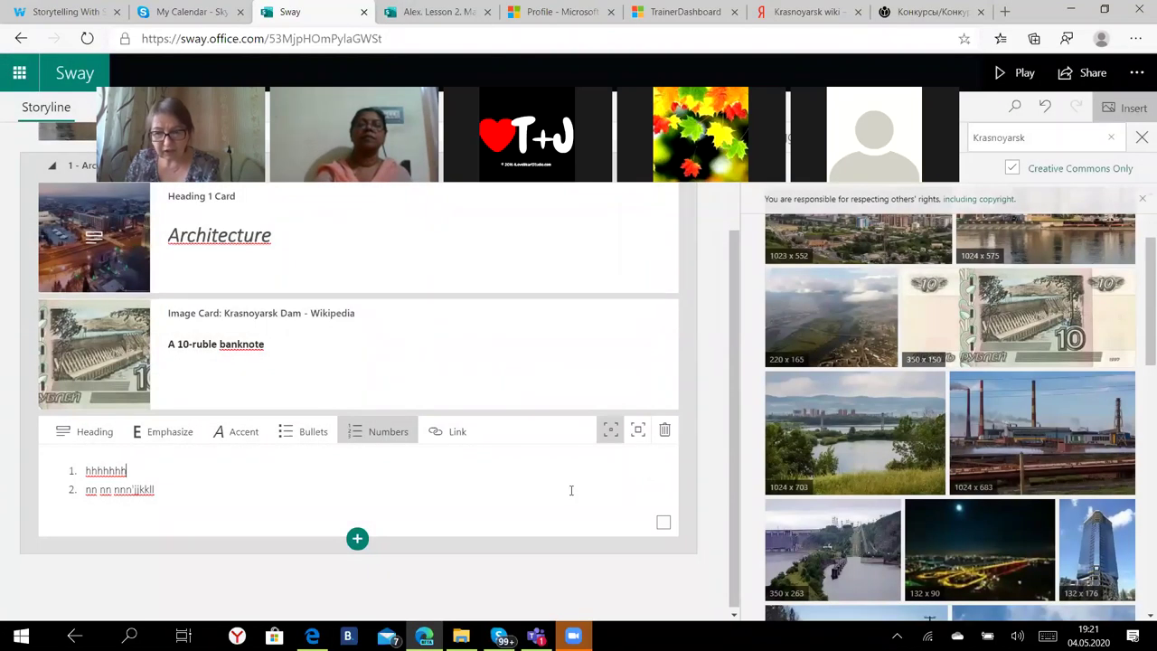
- Raise the numbered text card's emphasis one level above the default
left_click(611, 433)
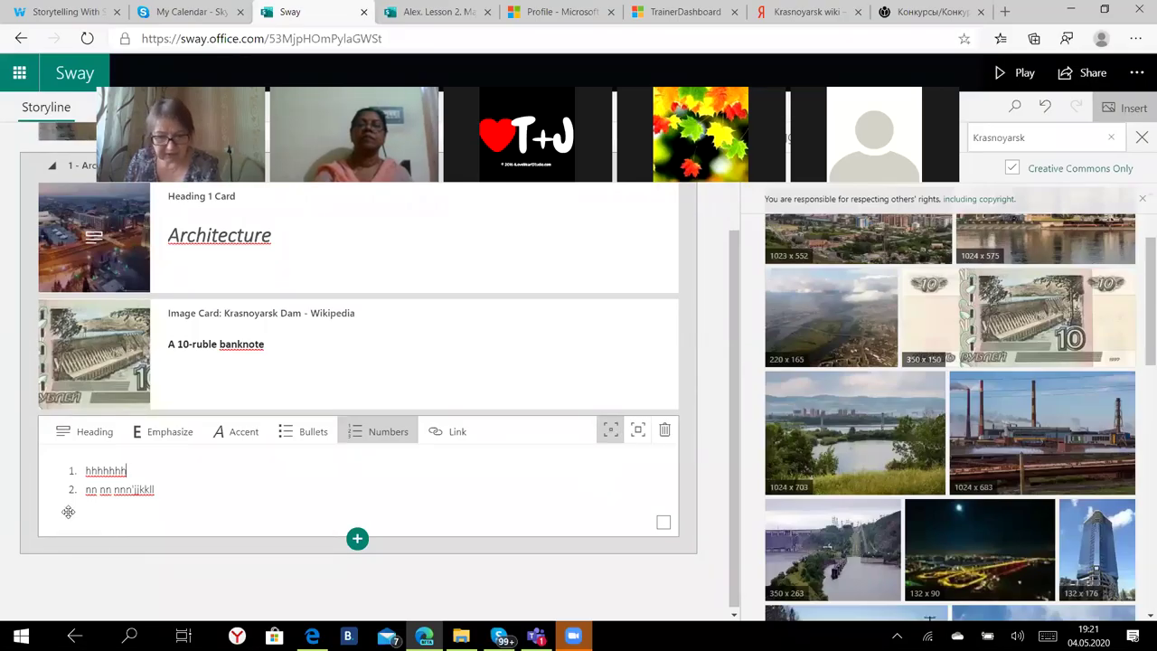
left_click_drag(80, 479, 202, 491)
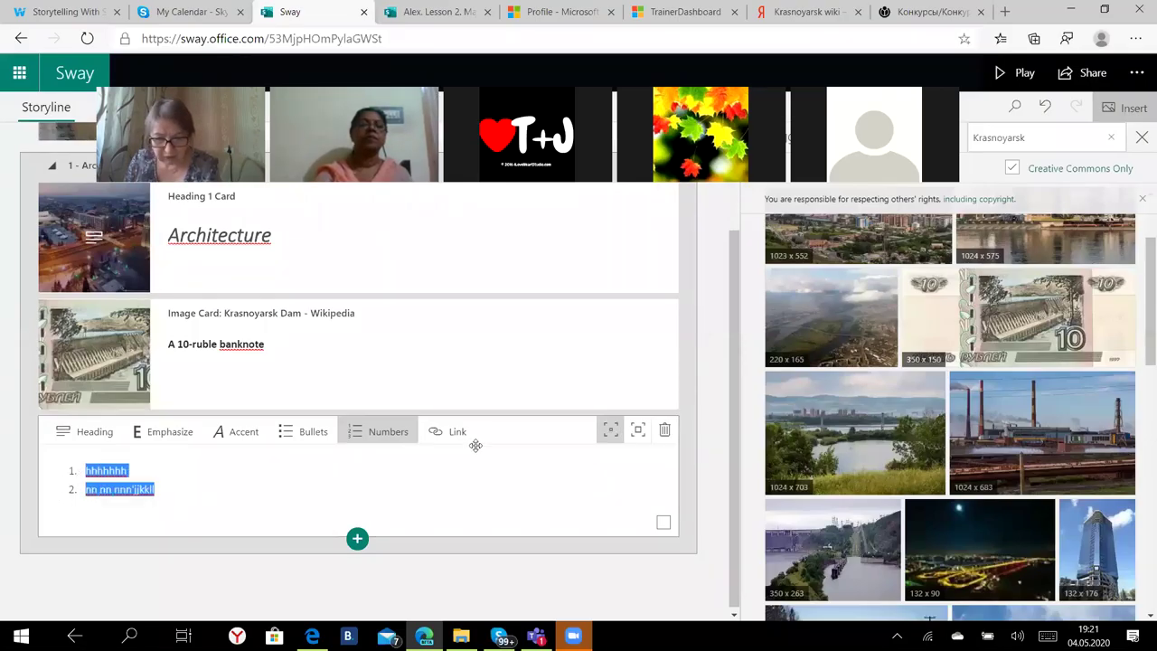
left_click(637, 433)
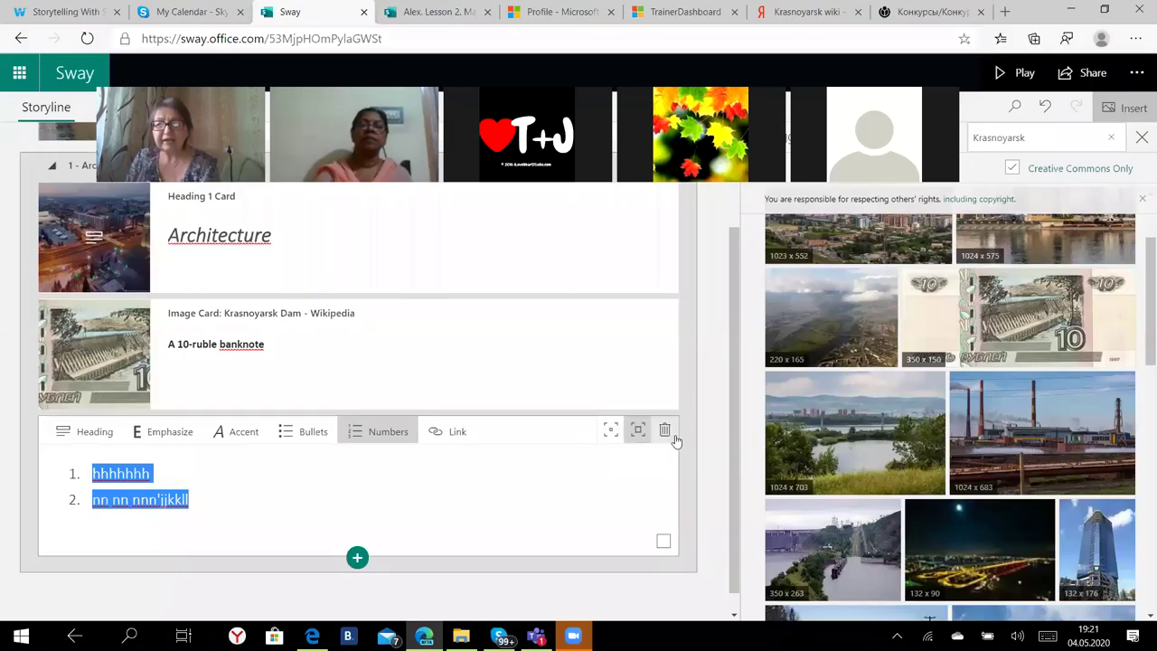
left_click(641, 473)
scroll(398, 333, "up", 3)
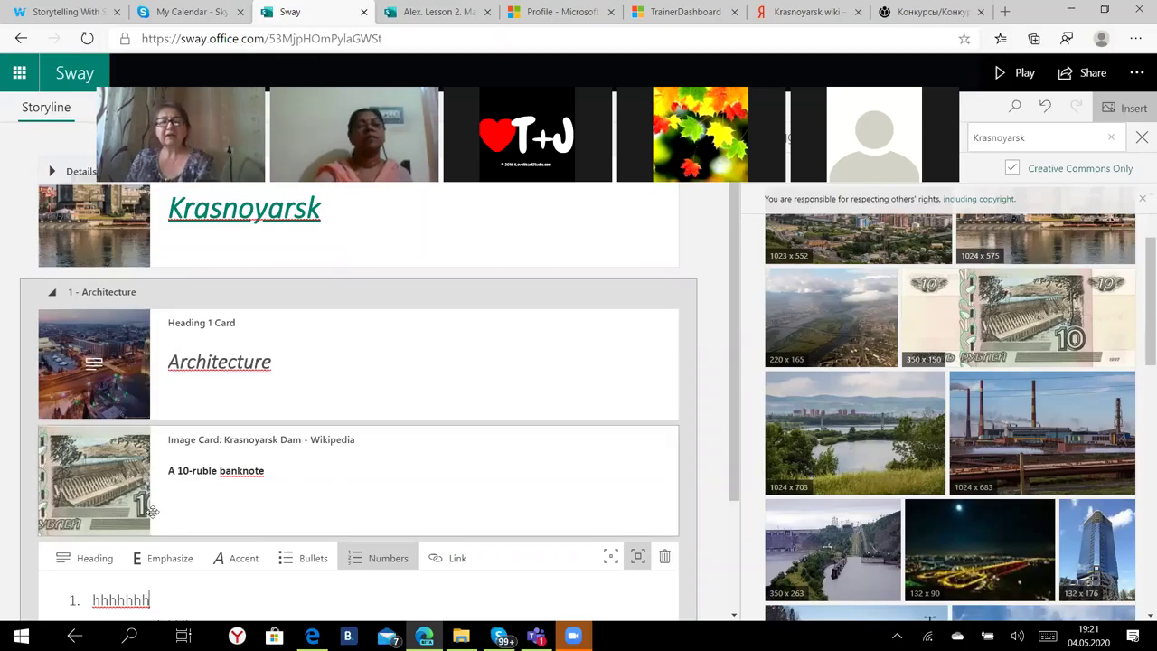
scroll(148, 503, "down", 2)
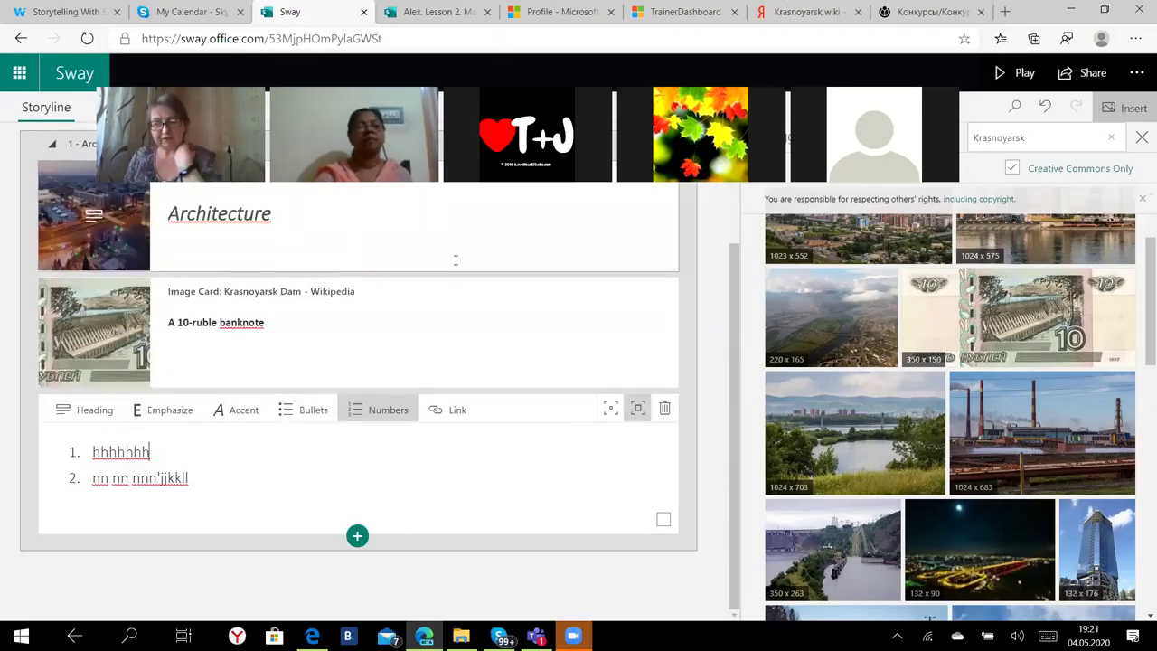
key("ctrl+a")
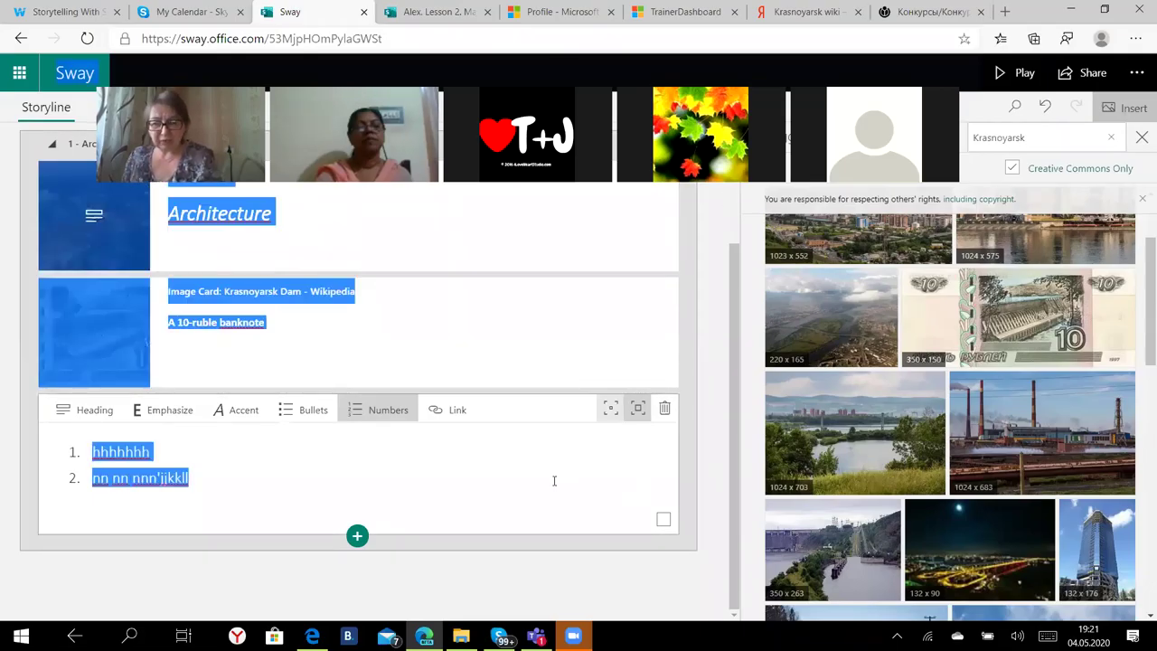
- Add a video card below the text card and fill it with "Hidden in Siberia: 7 Facts about Krasnoyarsk Krai"
left_click(357, 536)
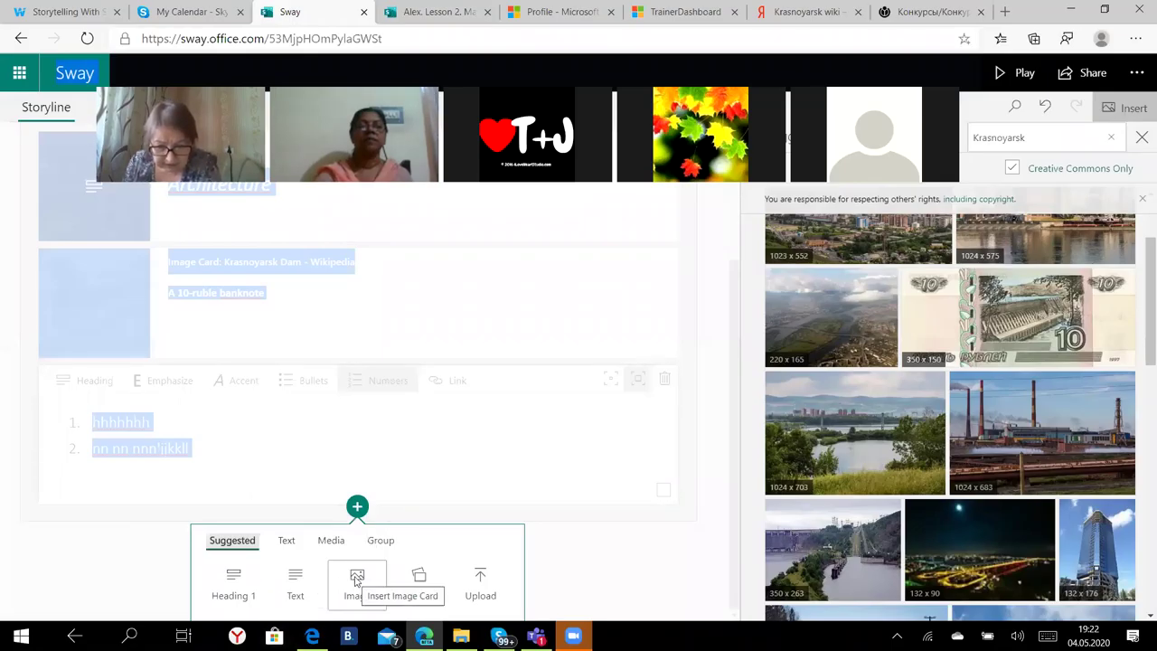
left_click(332, 544)
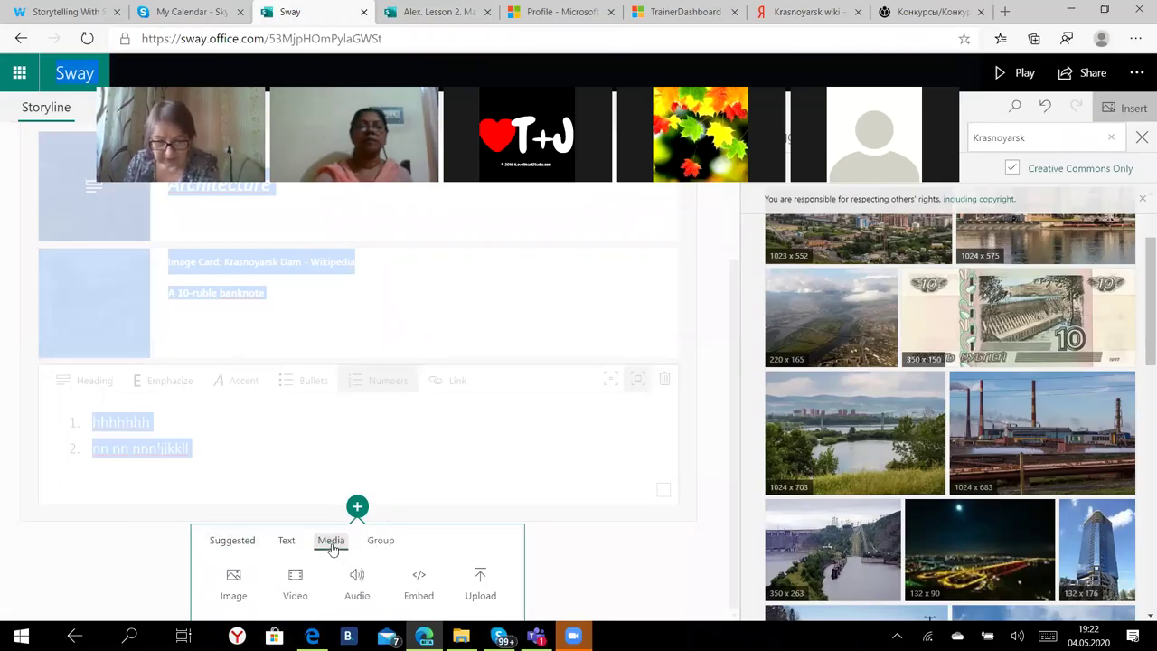
left_click(300, 589)
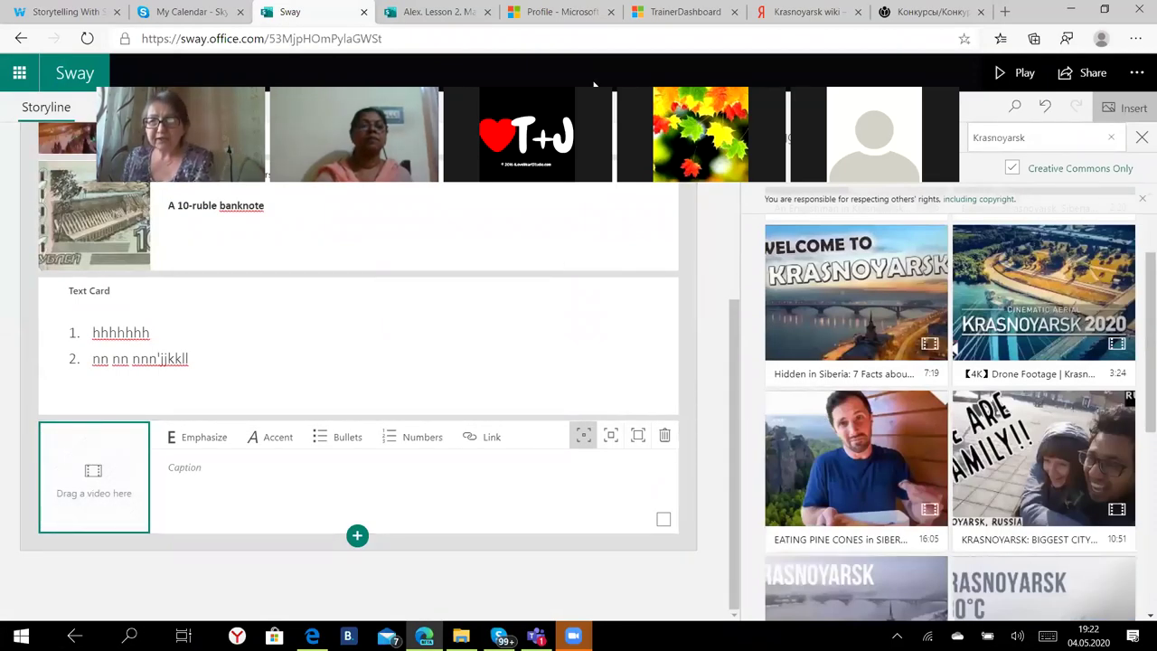
left_click_drag(594, 85, 633, 145)
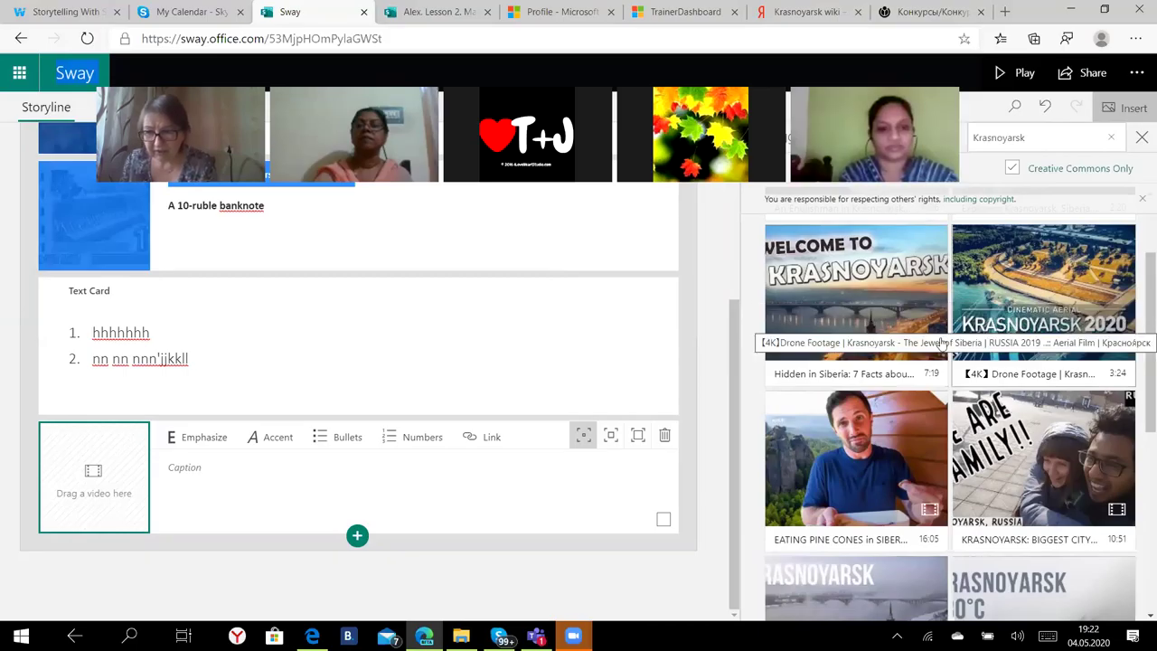
left_click_drag(901, 295, 117, 467)
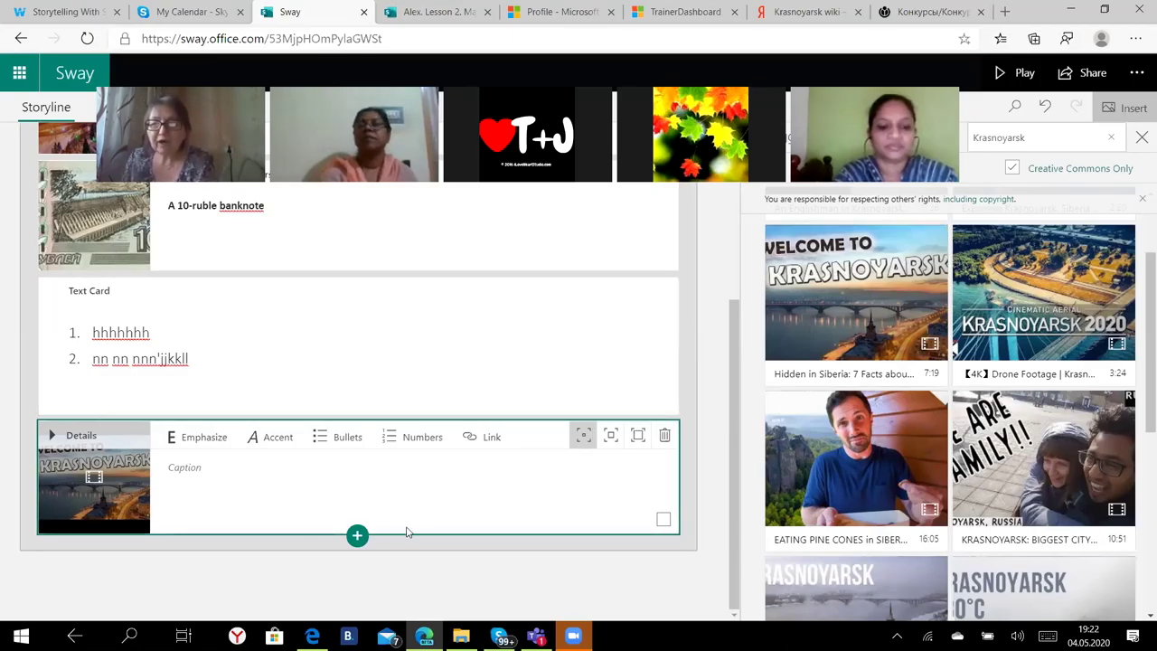
- Add an image card below the video card and fill it with the 1023 x 552 city photo
left_click(357, 536)
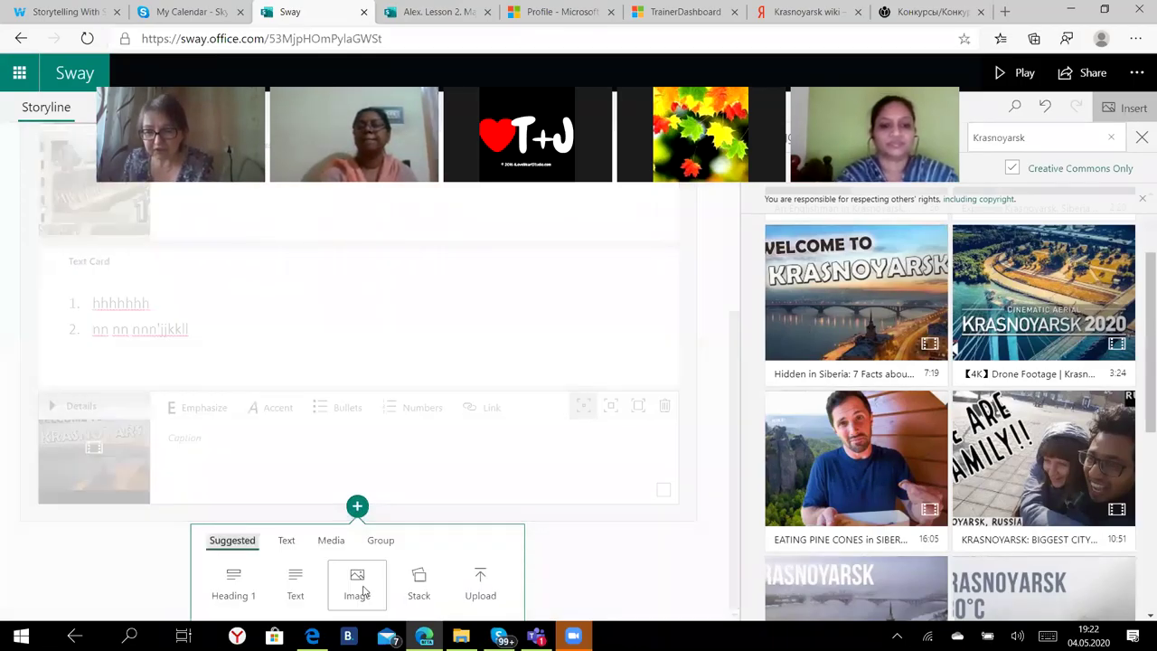
left_click(362, 590)
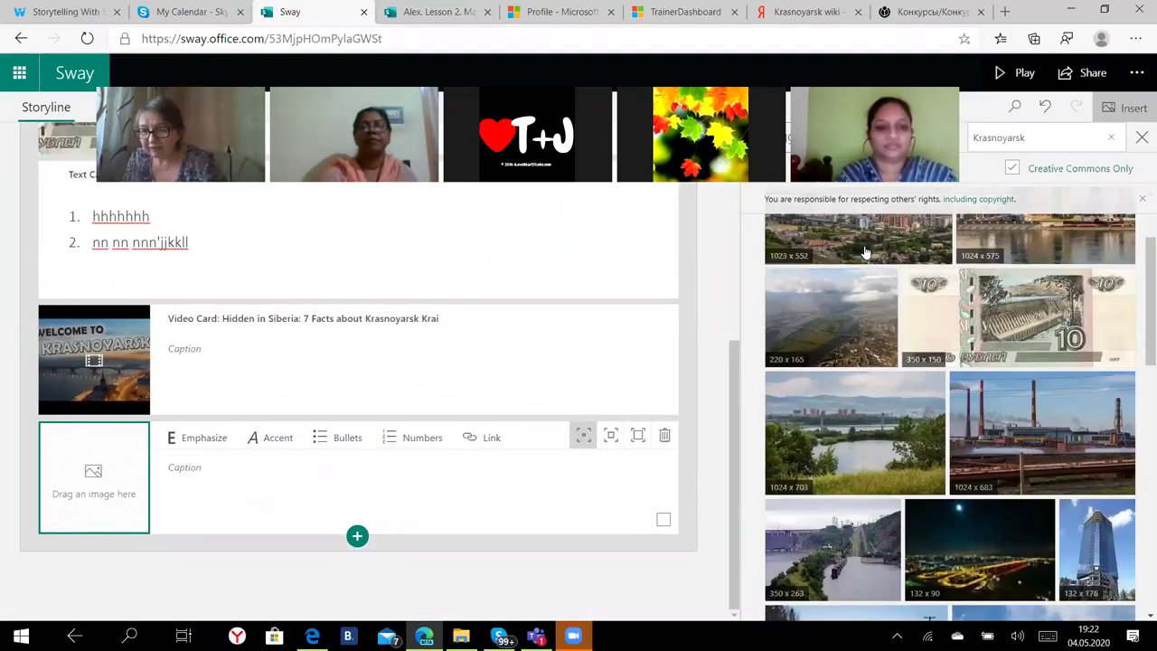
left_click_drag(796, 242, 94, 484)
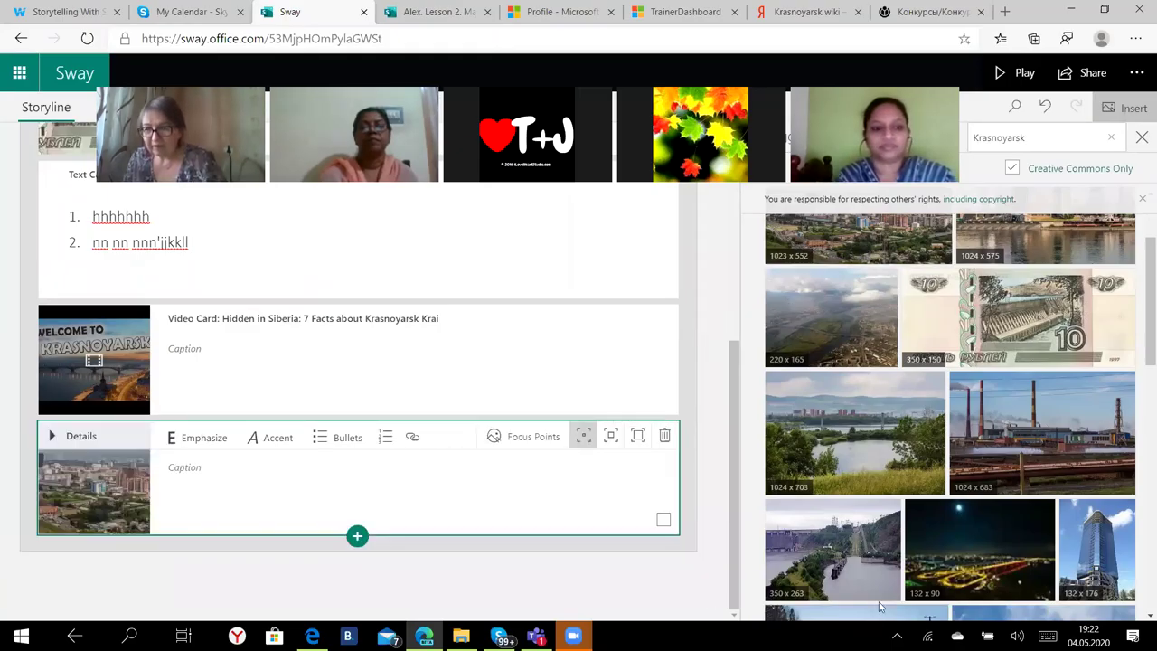
- Add image cards below the city photo for the 132 x 90 night view, the 350 x 263 dam photo and the 132 x 176 tower
left_click_drag(828, 581, 21, 528)
left_click_drag(1101, 571, 145, 588)
scroll(250, 486, "up", 10)
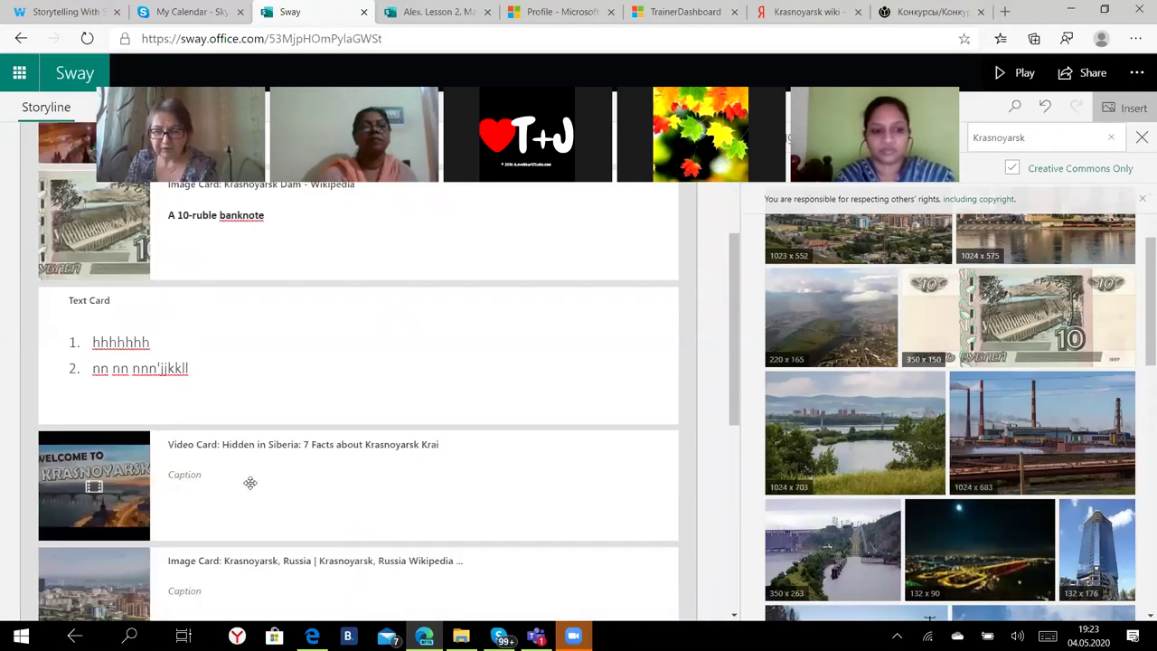
scroll(241, 486, "down", 10)
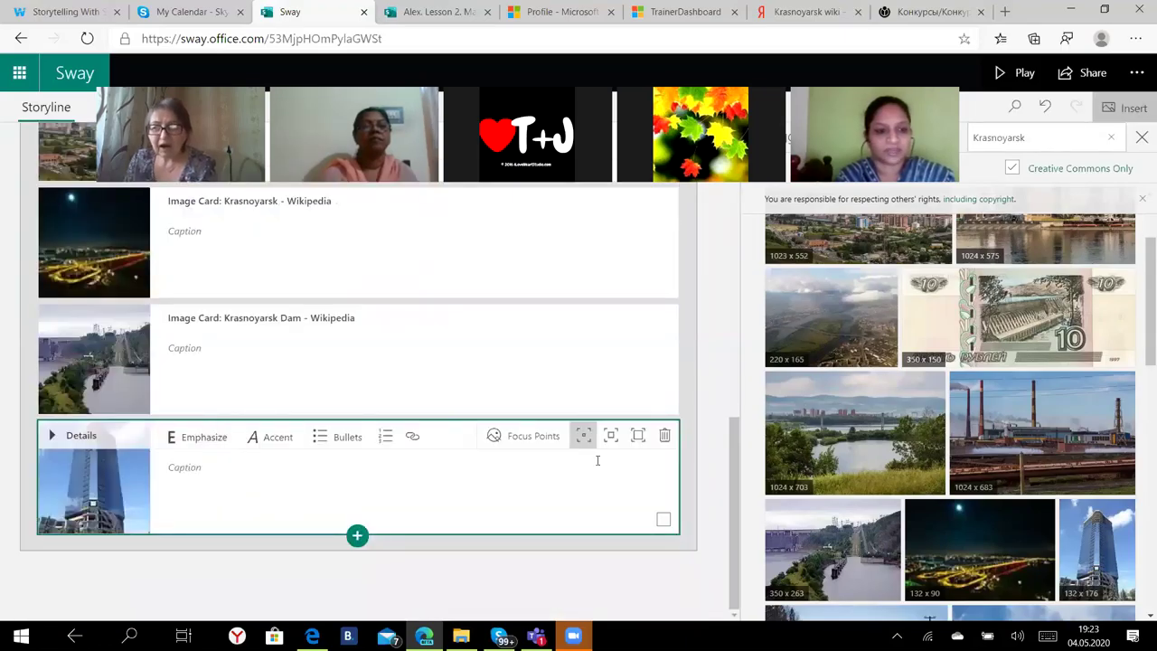
- Group the tower image card with the night view card, and move the tower card back out below the dam photo
left_click_drag(408, 454, 358, 239)
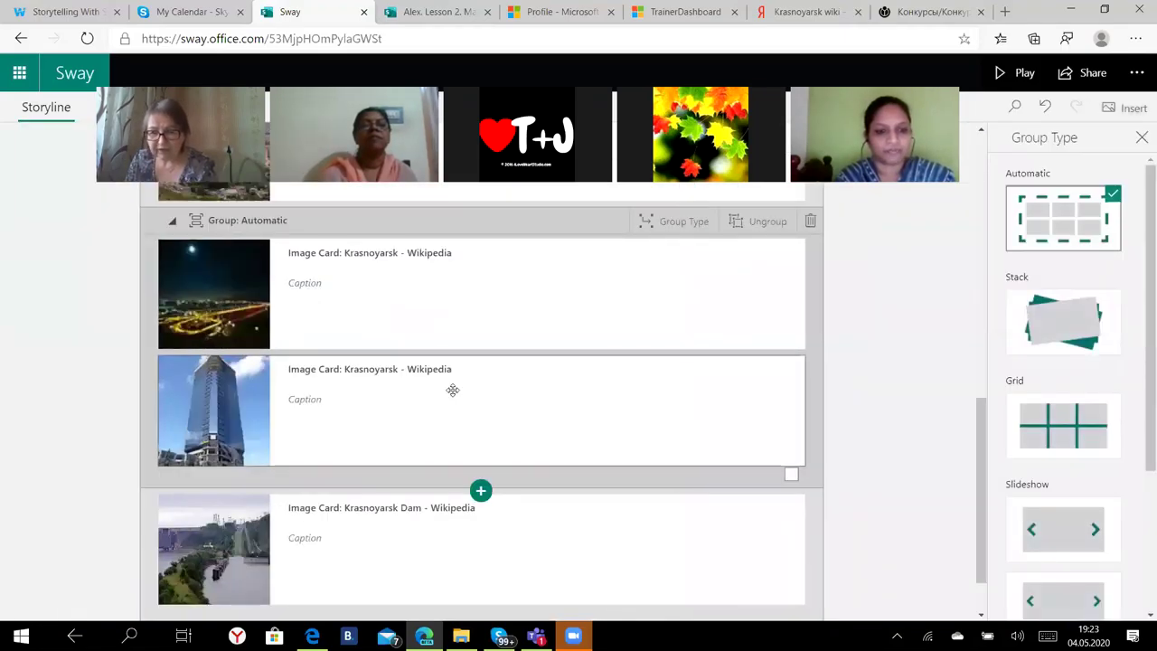
left_click_drag(452, 390, 525, 601)
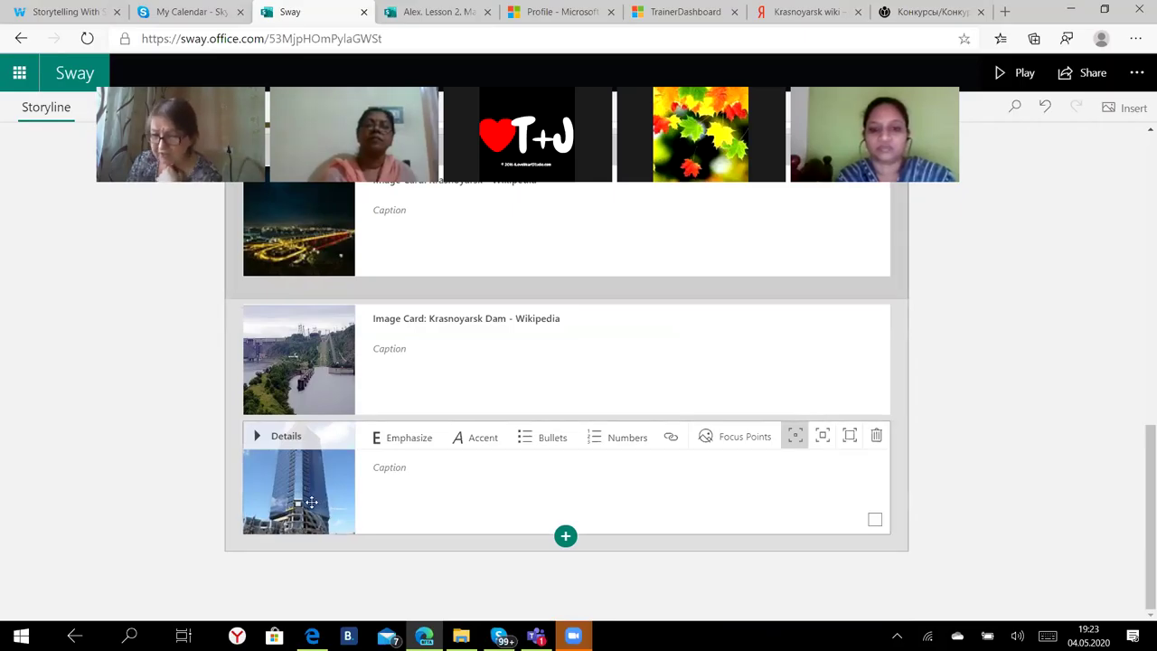
- Set the tower image card's focus points so that the entire image is important
left_click(746, 444)
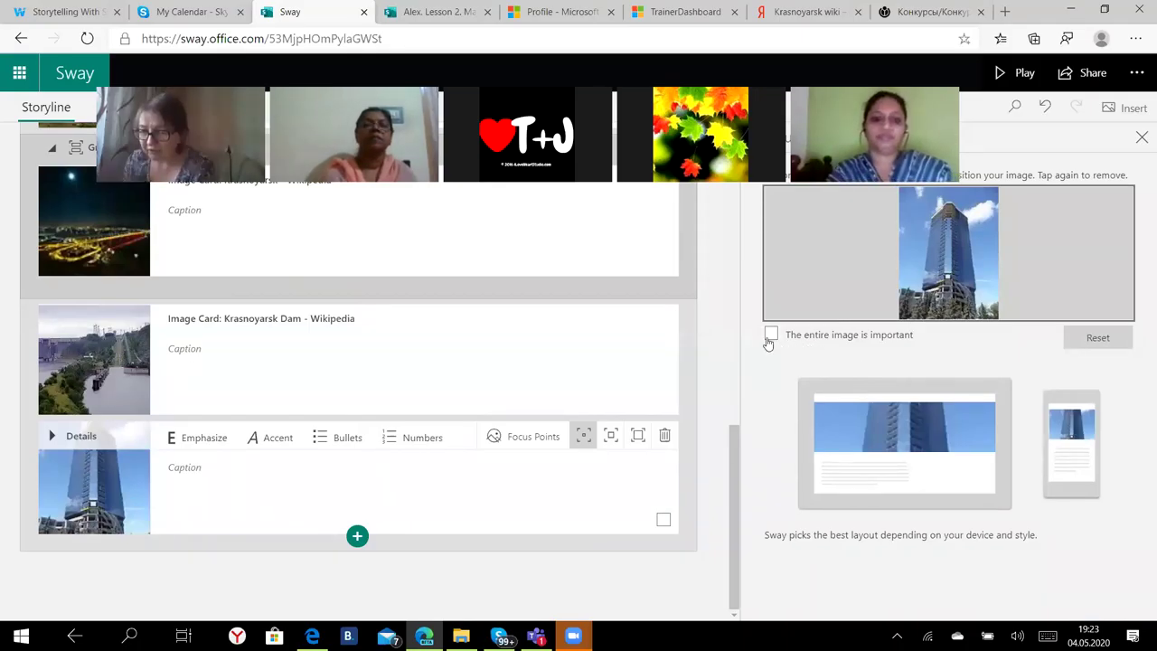
left_click(769, 338)
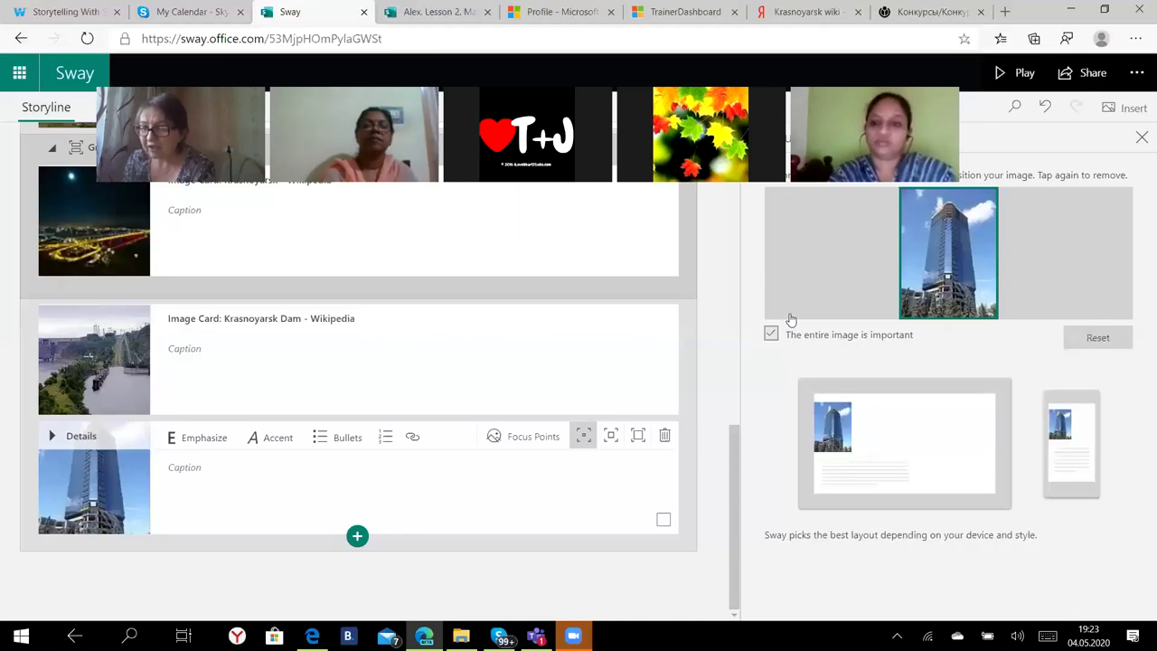
left_click(1113, 345)
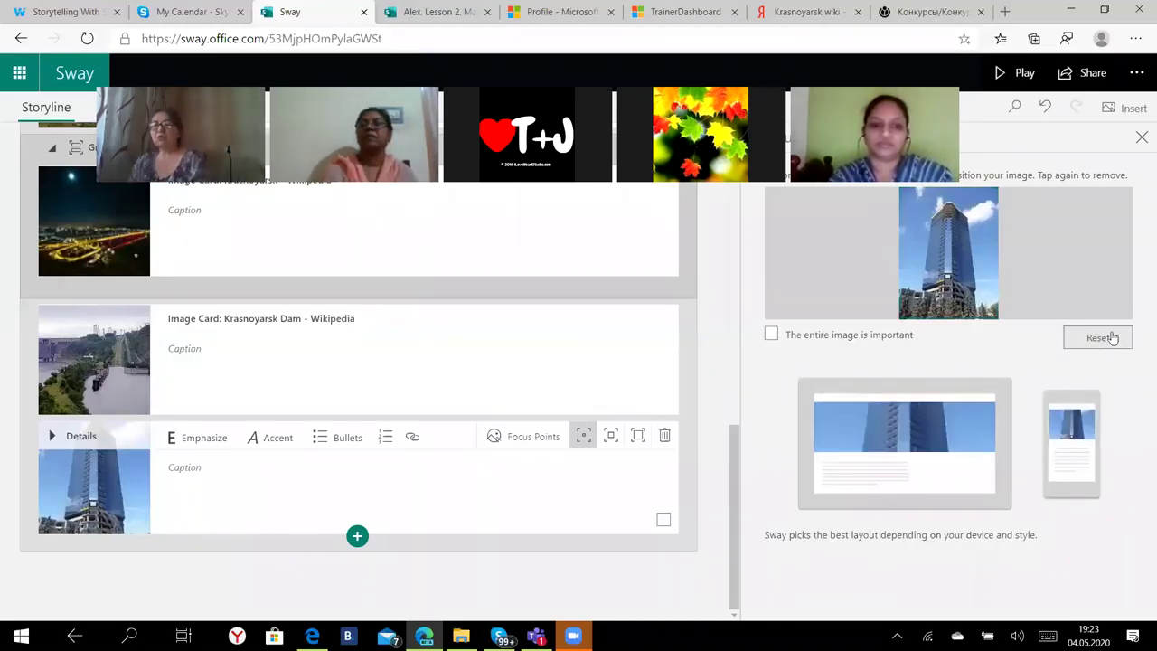
left_click(771, 335)
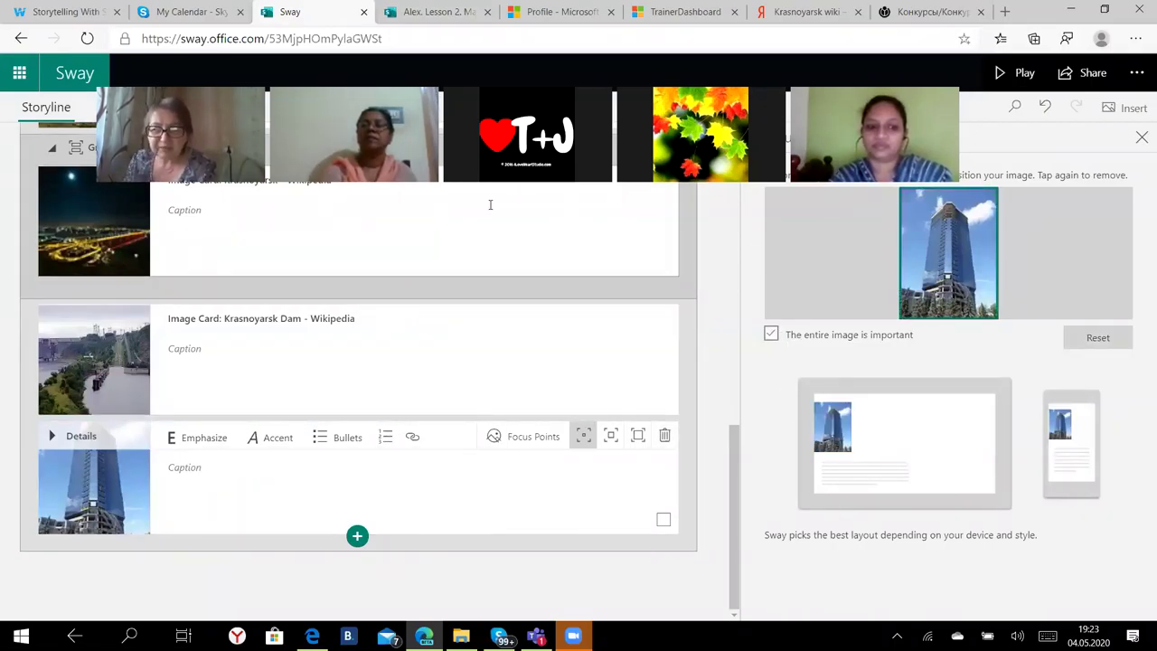
key("Escape")
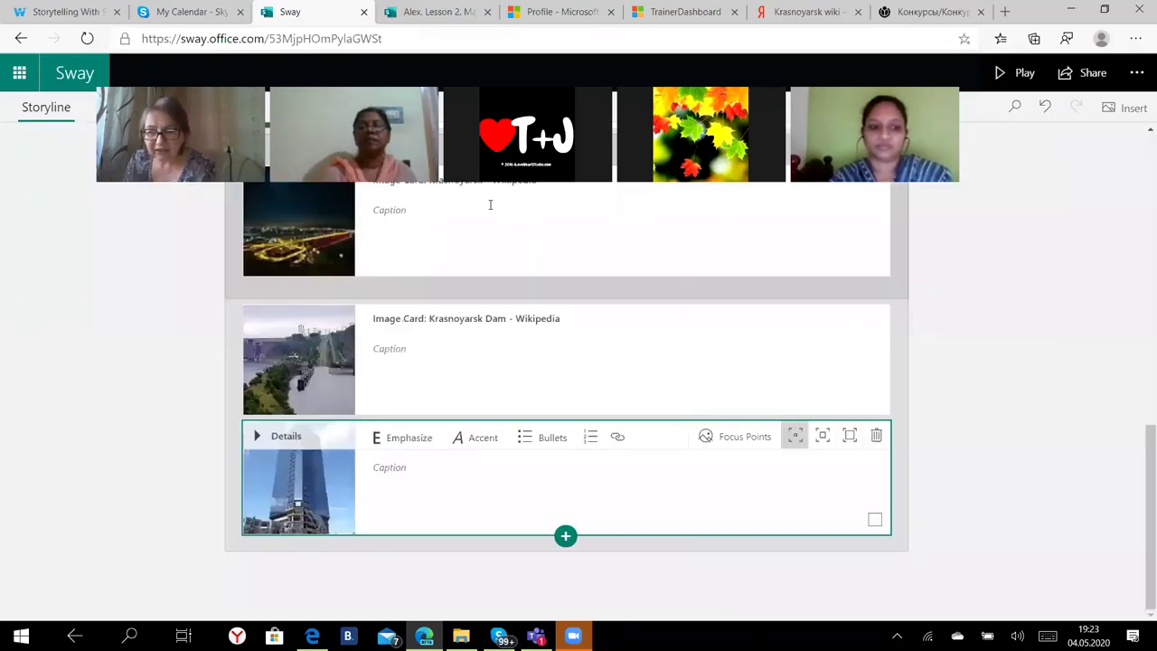
- Insert a Stack group below the tower image card and add an image card inside it
left_click(564, 538)
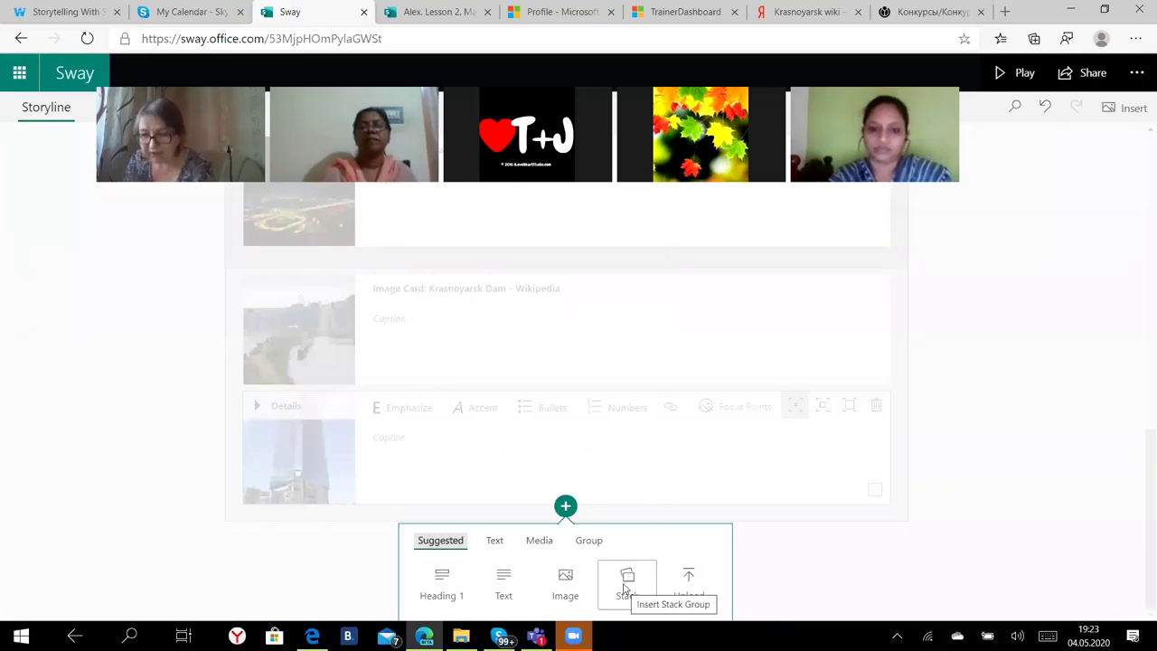
left_click(624, 586)
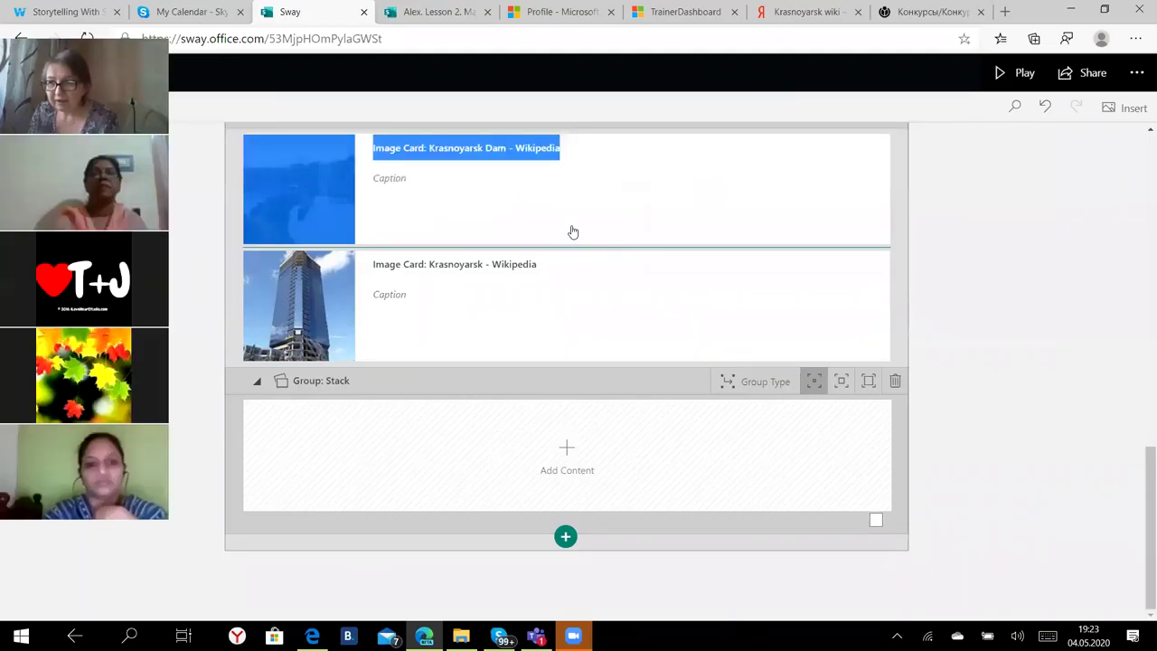
left_click(1014, 106)
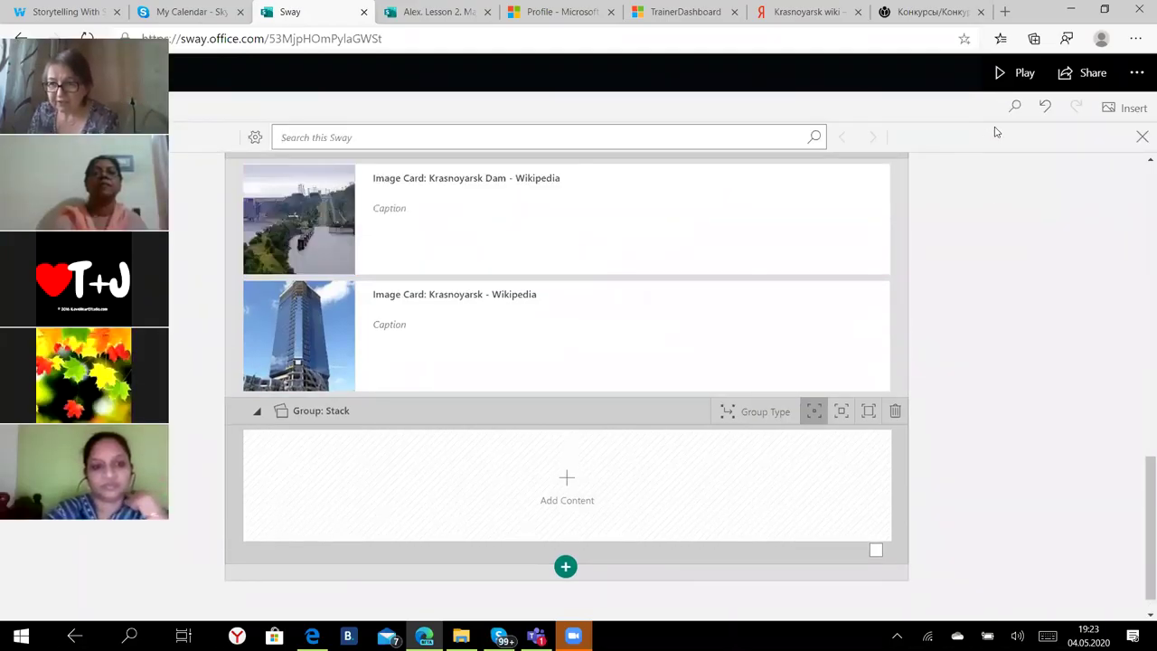
left_click(323, 506)
left_click(1014, 108)
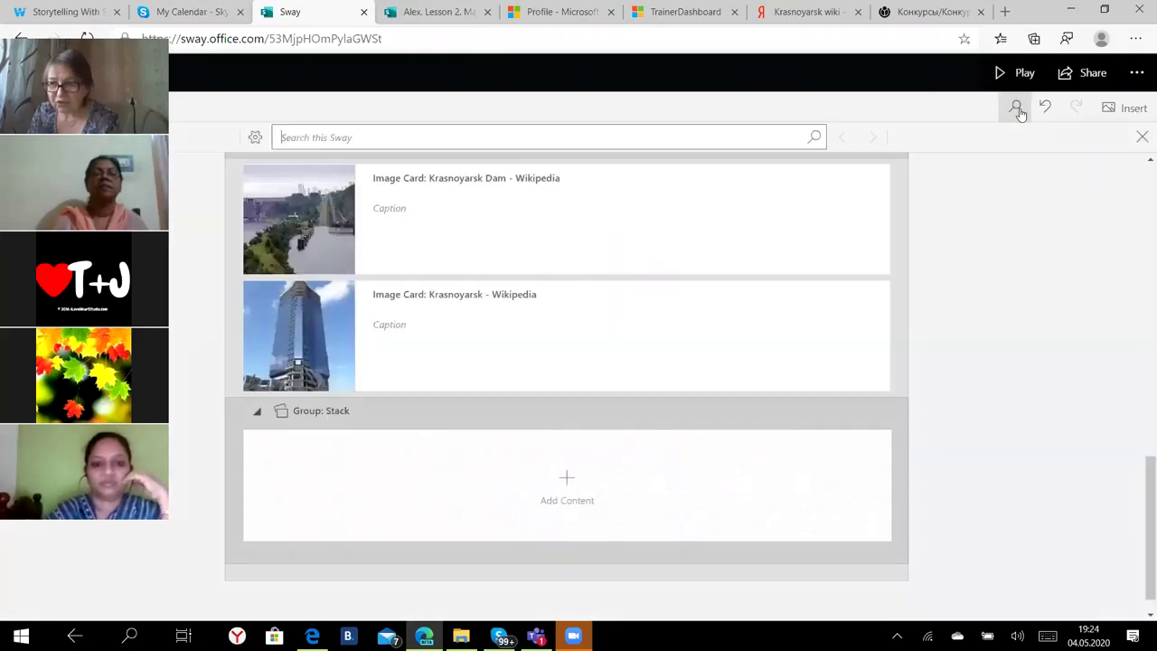
left_click(335, 503)
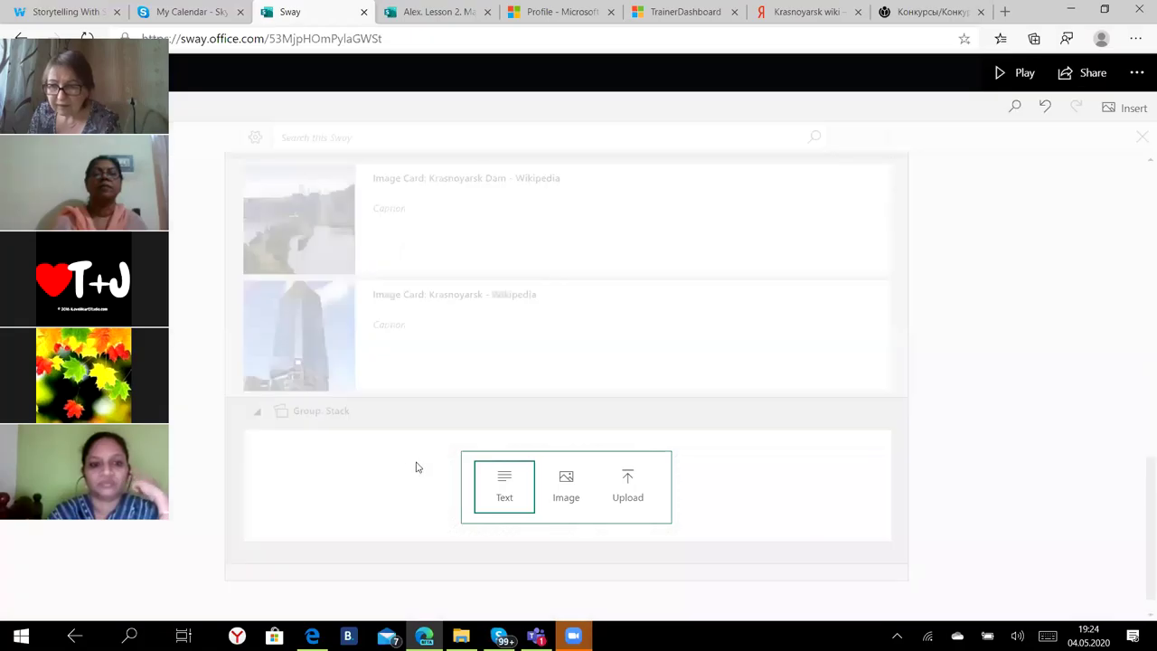
left_click(562, 486)
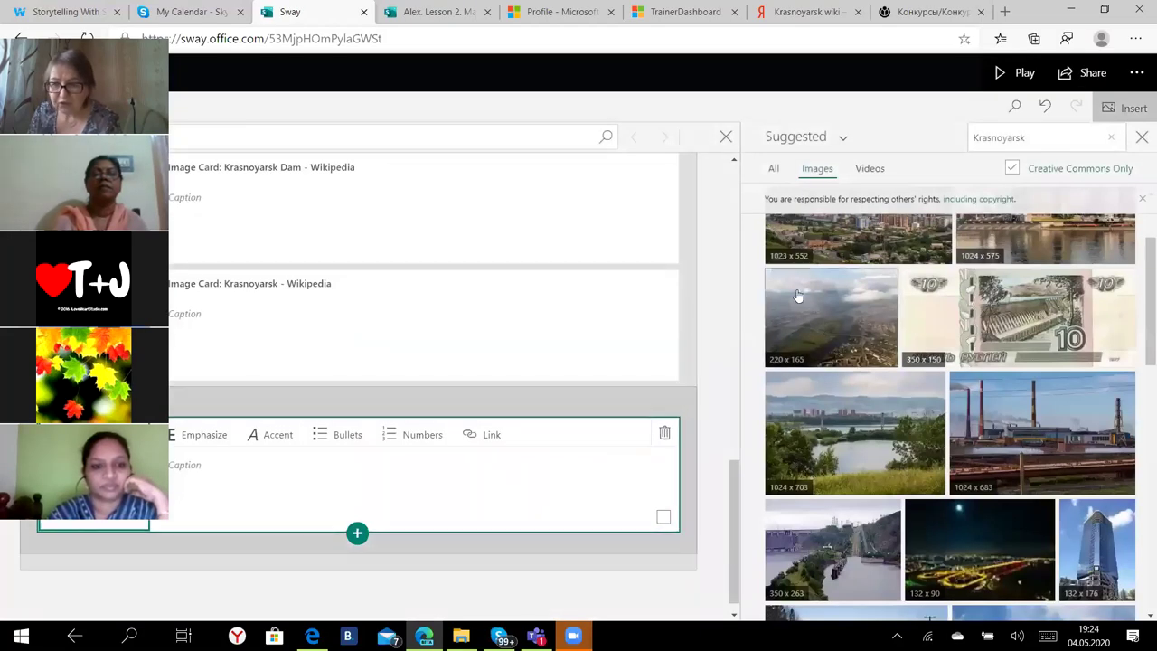
- Upload the images Krasnoy, Krasnoya and Krasnoyarsk from the device's Zoom folder into the Stack group
left_click(798, 140)
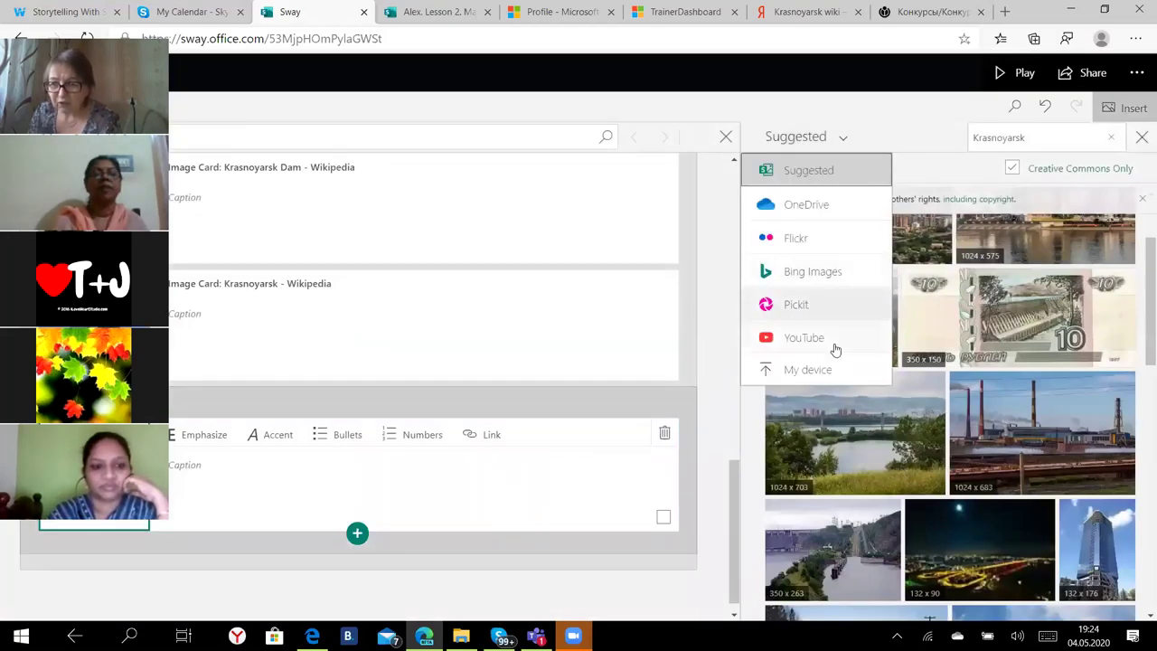
left_click(838, 370)
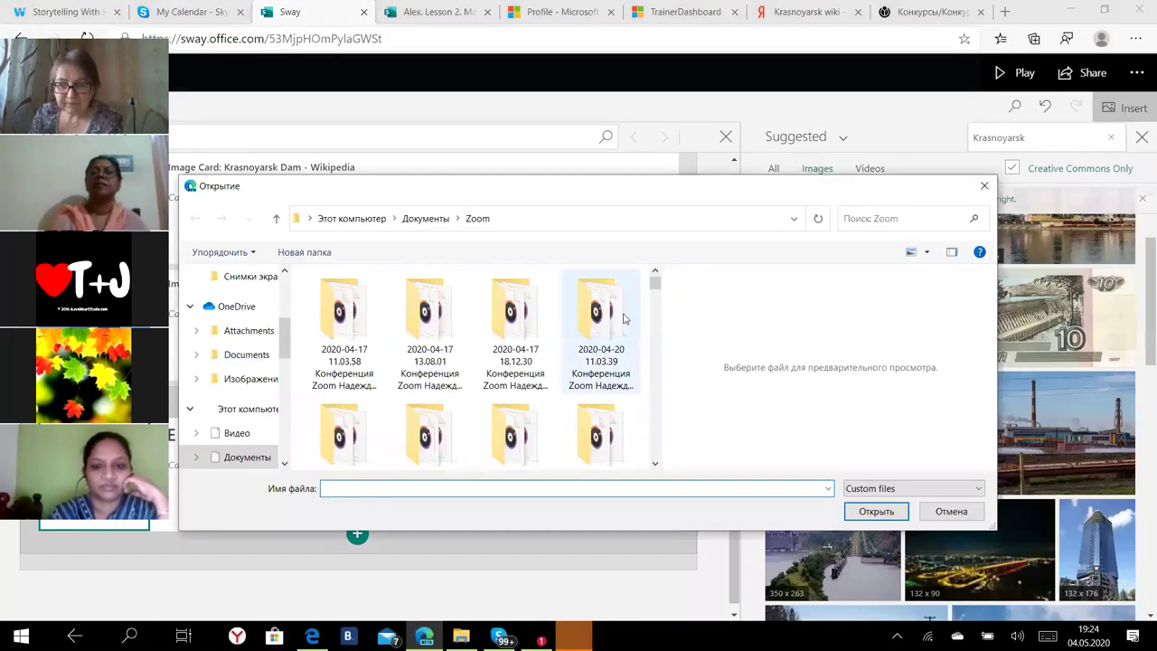
scroll(588, 380, "down", 5)
scroll(663, 450, "down", 3)
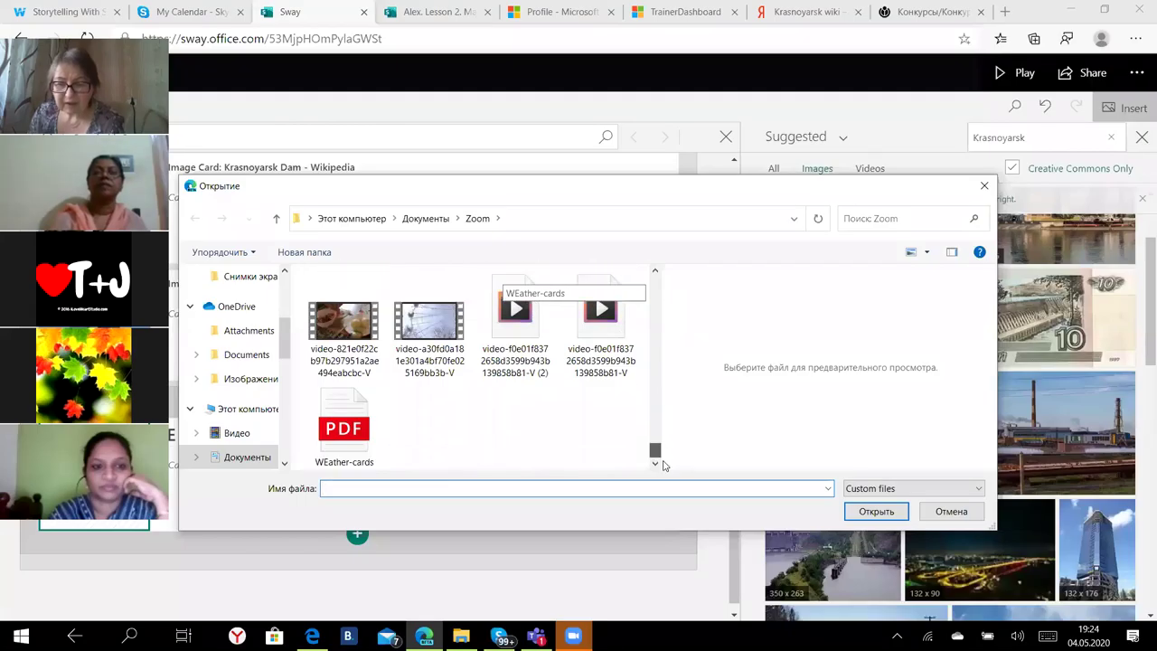
left_click_drag(661, 452, 655, 408)
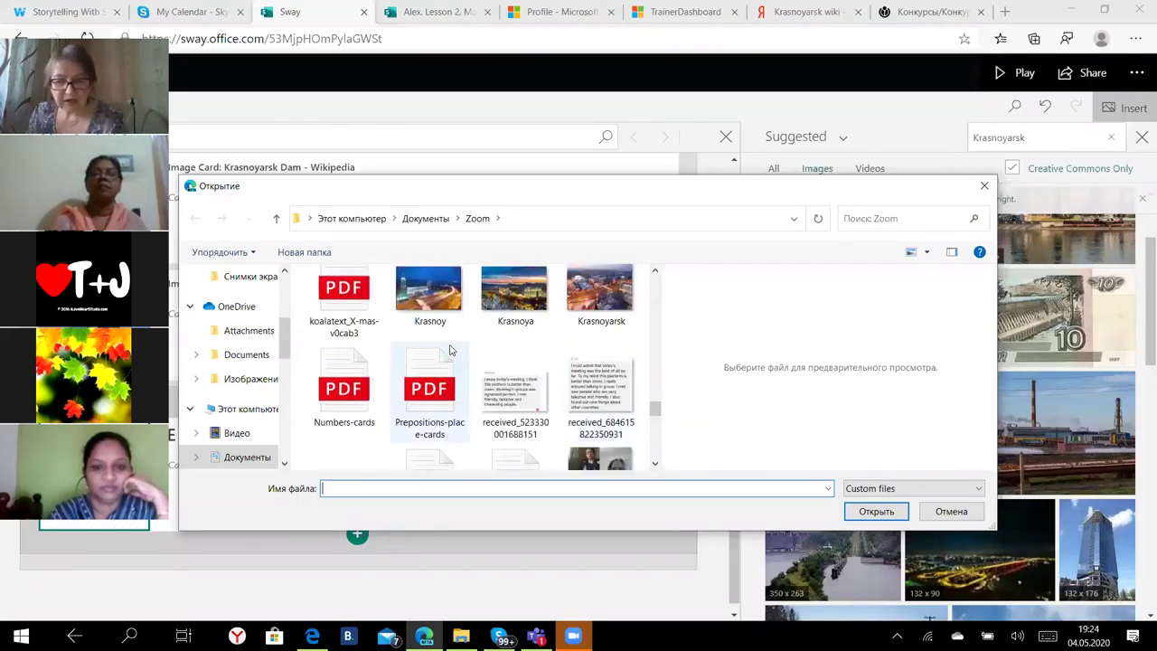
left_click(425, 303)
left_click(514, 312, "ctrl")
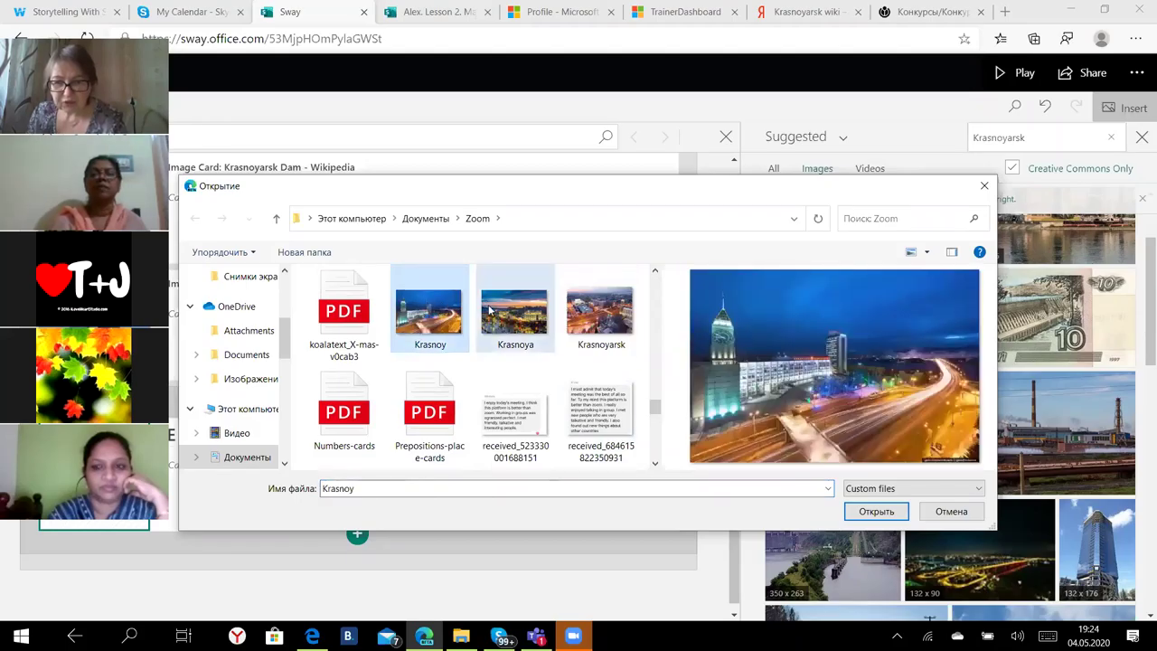
left_click(601, 312, "ctrl")
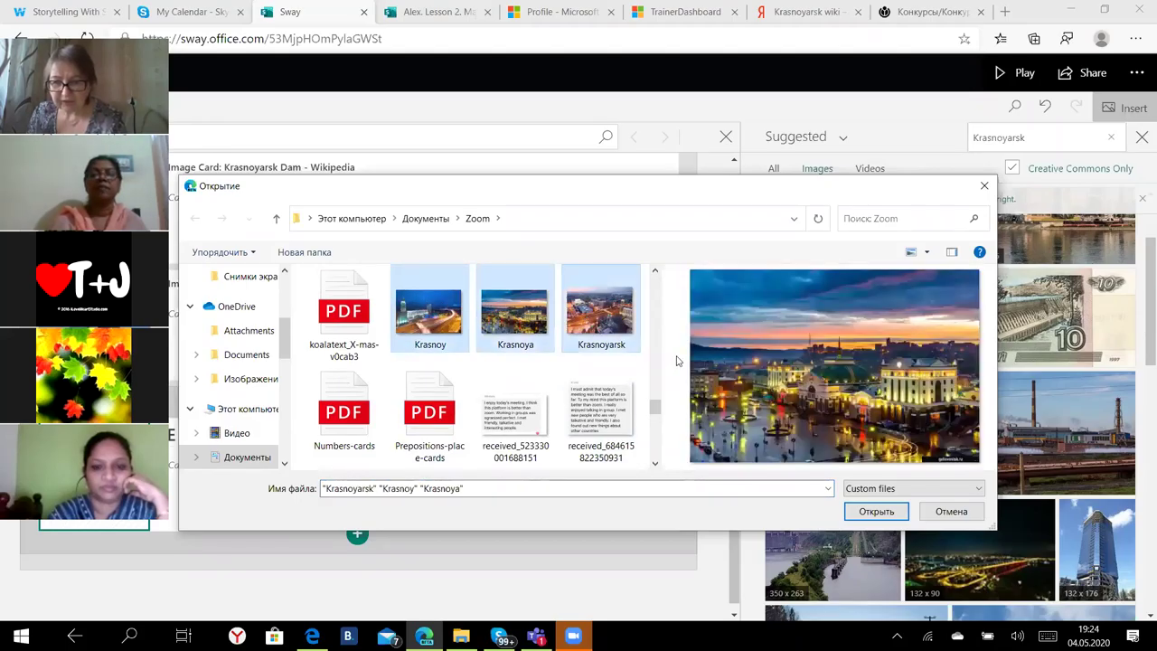
left_click(875, 512)
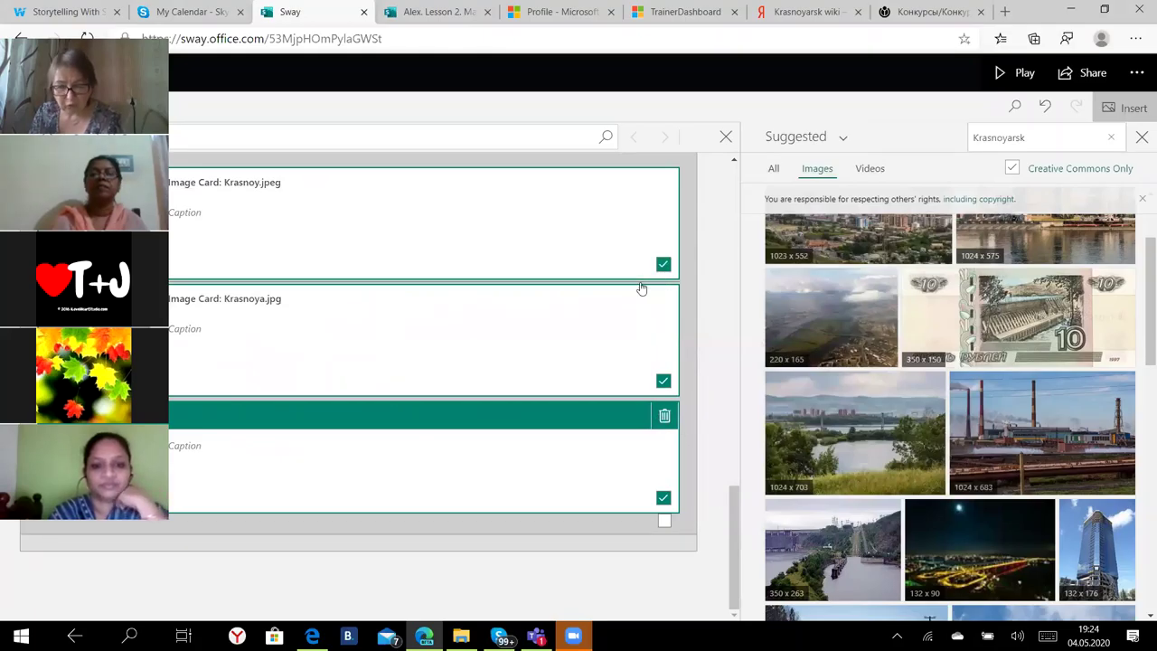
scroll(373, 430, "up", 4)
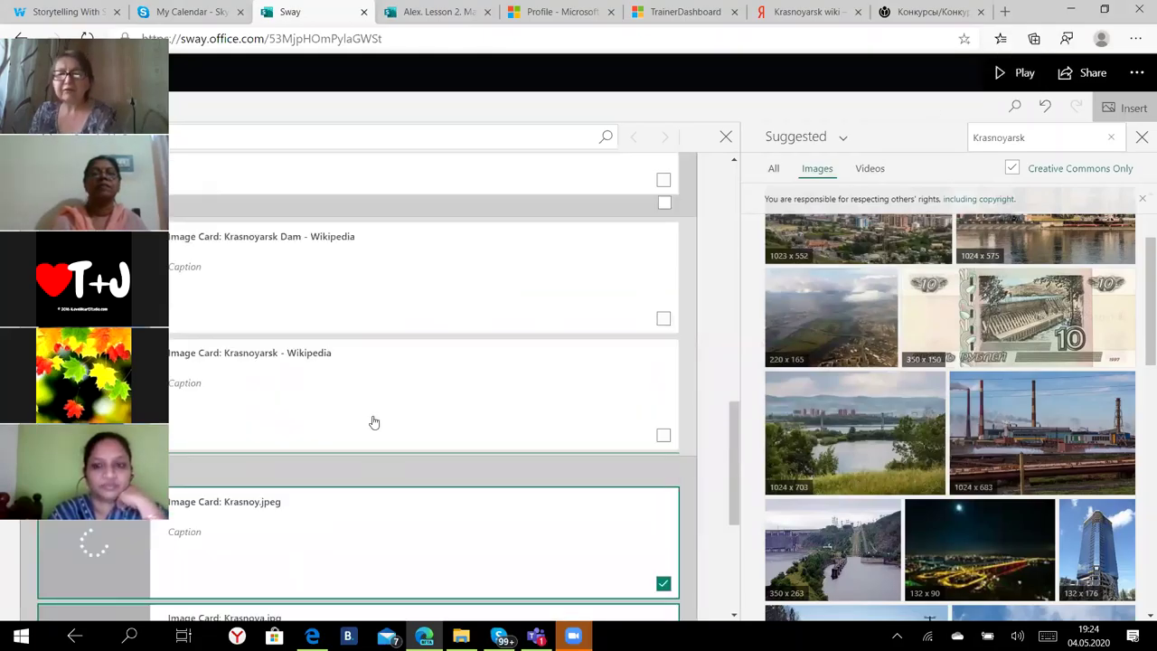
scroll(374, 423, "up", 6)
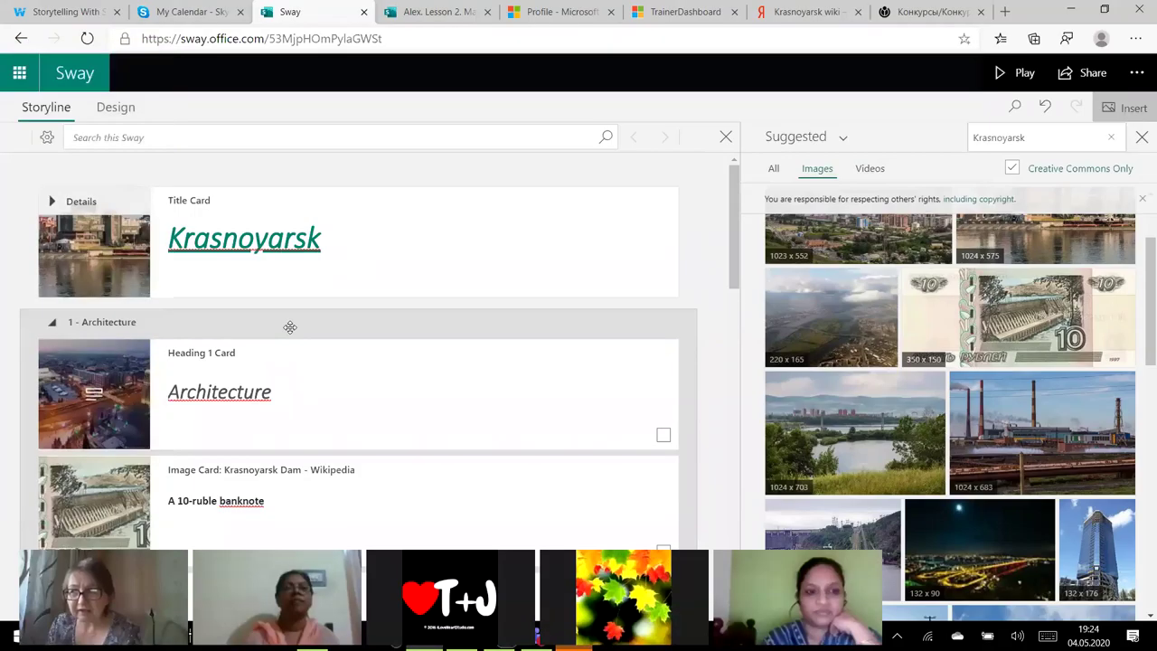
left_click(1142, 138)
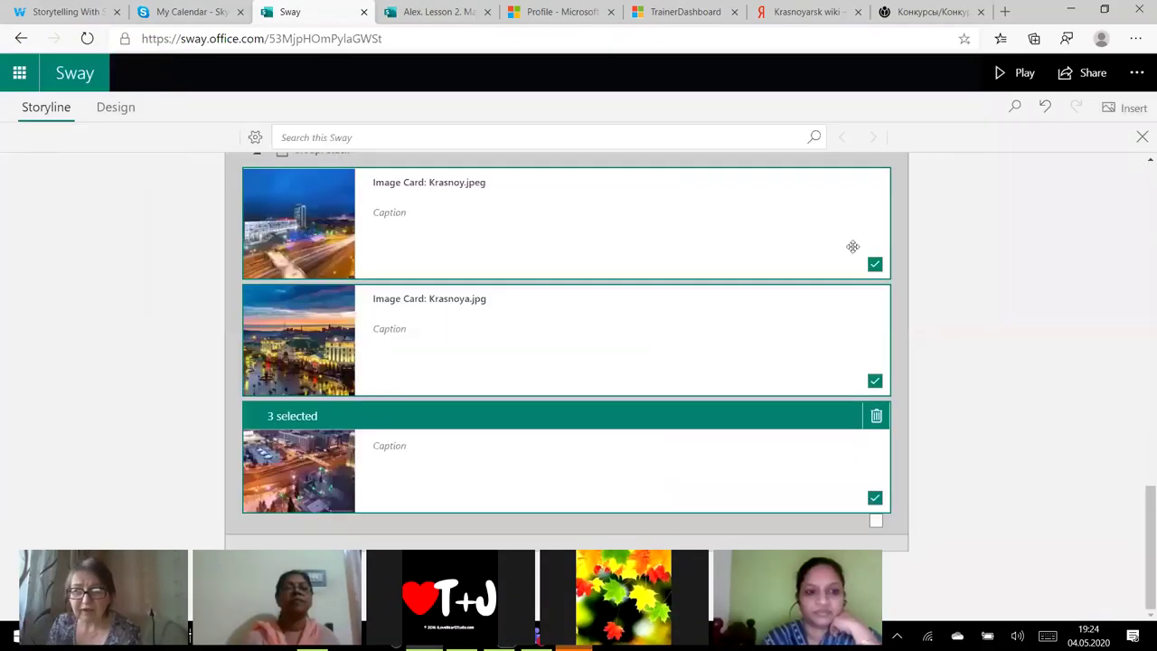
- Set the Sway's design to the Slides layout and apply the style with blue accent text and a dark scribbled-circle background
left_click(116, 110)
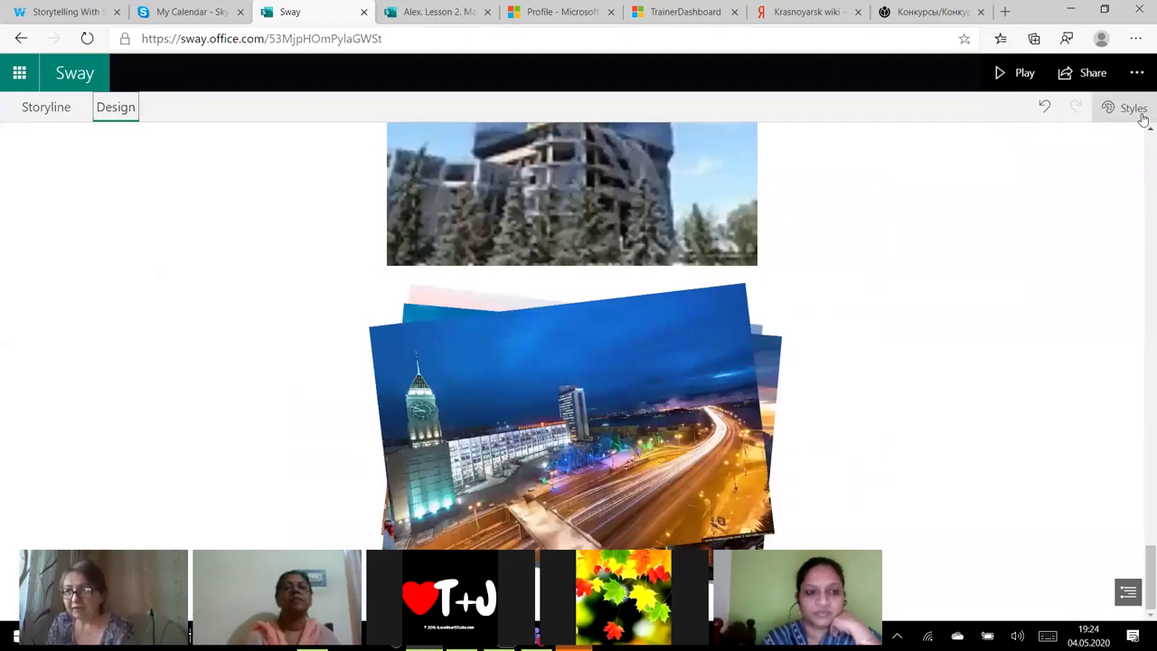
left_click(1128, 108)
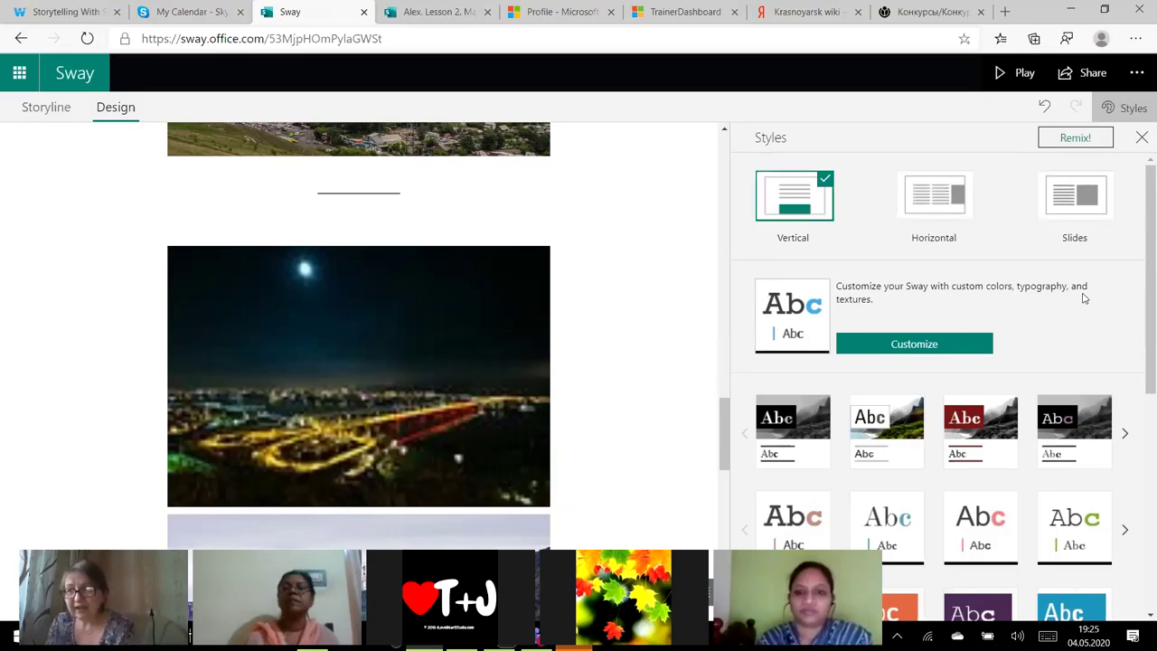
left_click(1088, 209)
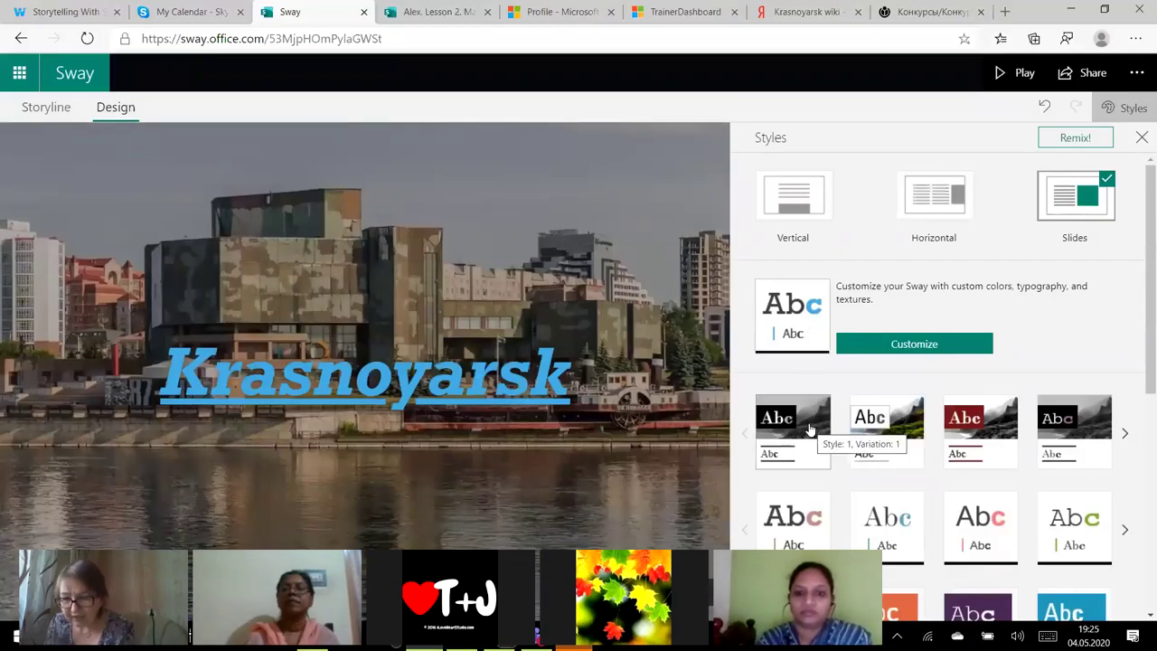
scroll(872, 412, "down", 3)
scroll(1077, 412, "down", 2)
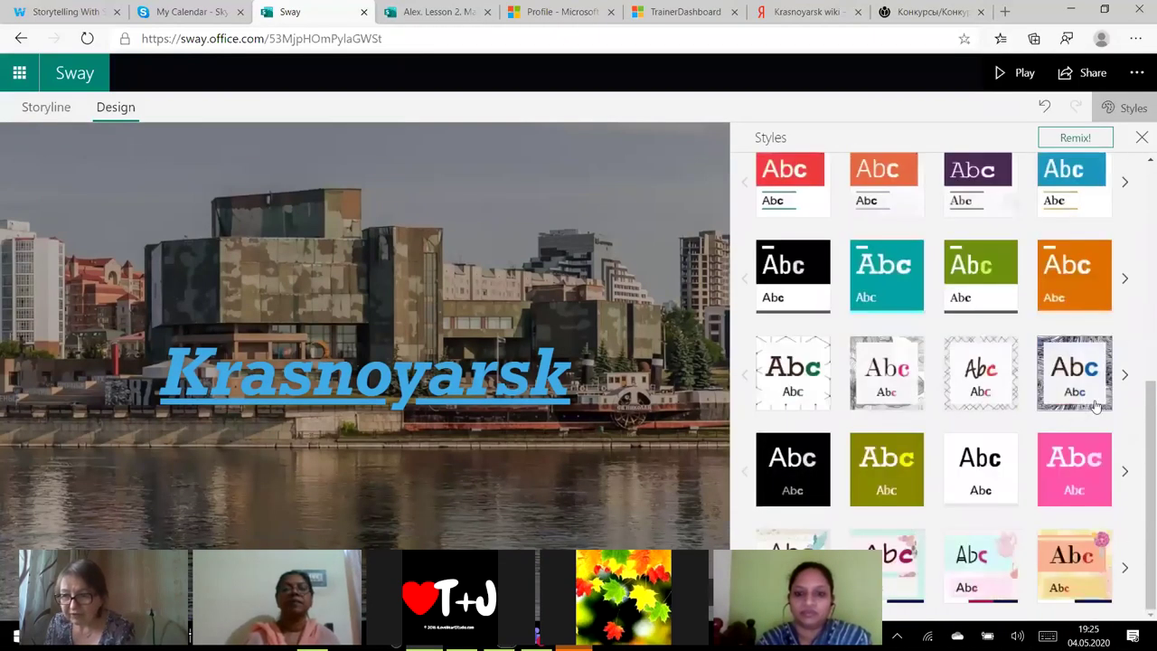
left_click(1076, 399)
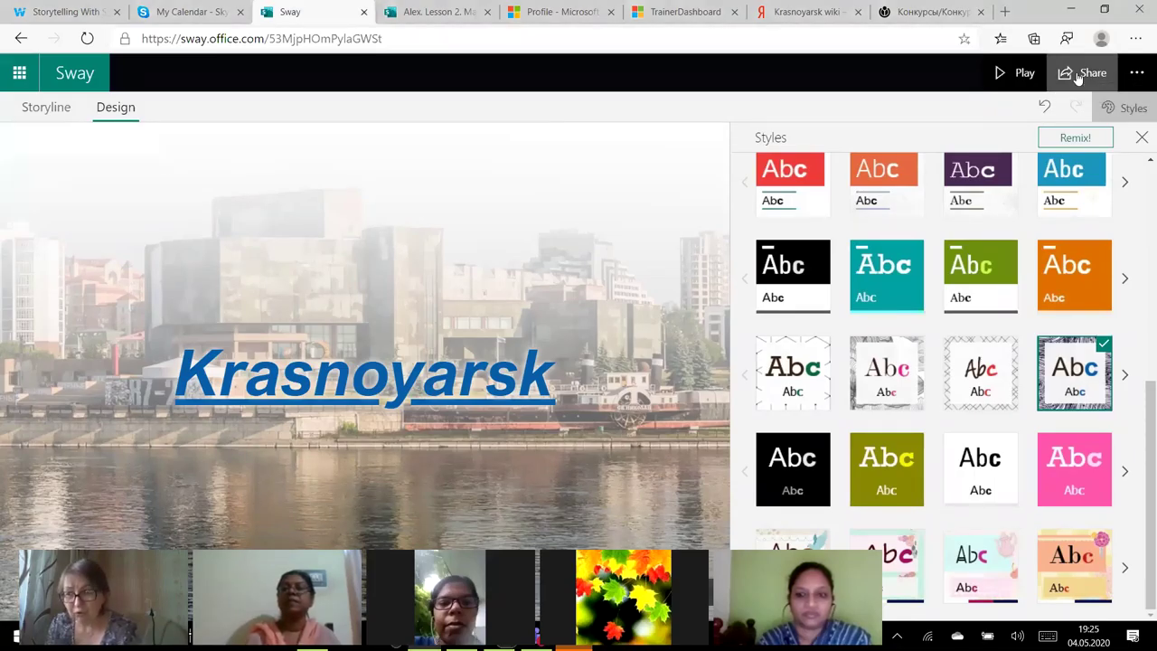
- Set the sharing invitation to edit and copy its link
left_click(1078, 77)
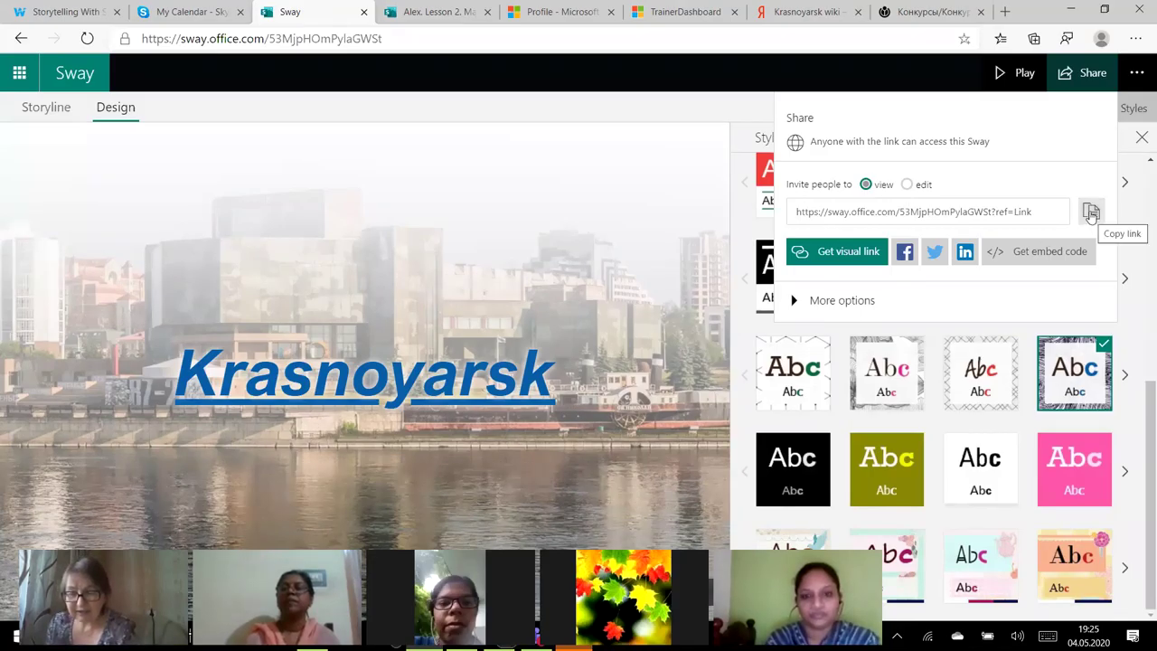
left_click(909, 185)
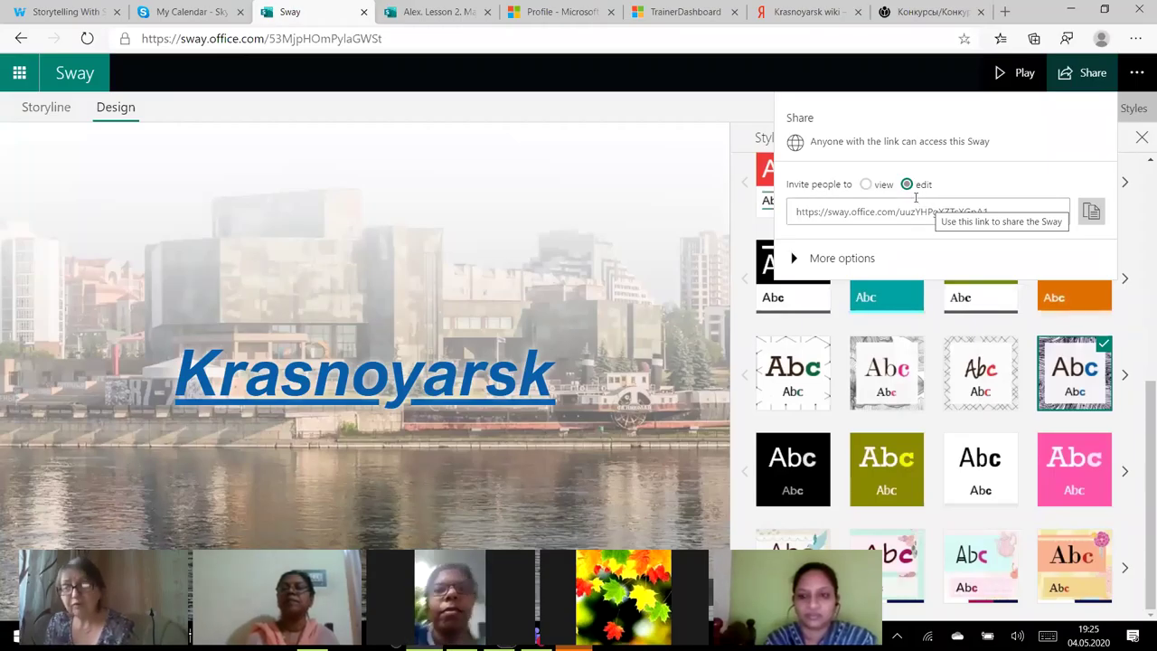
left_click(1090, 215)
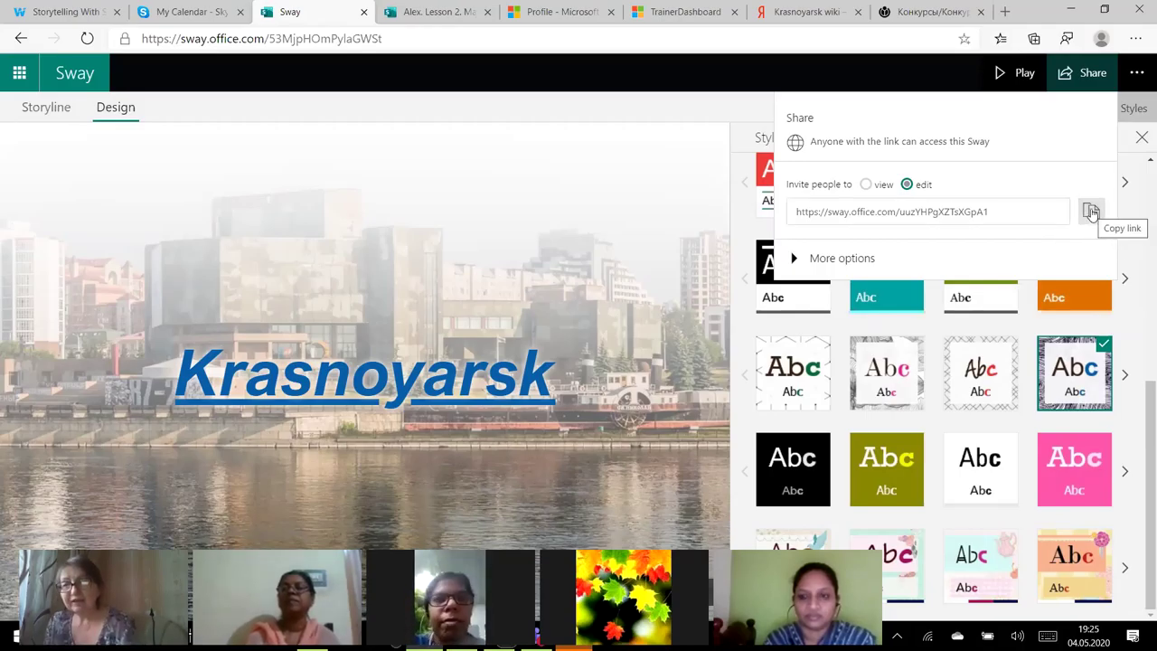
left_click(1092, 213)
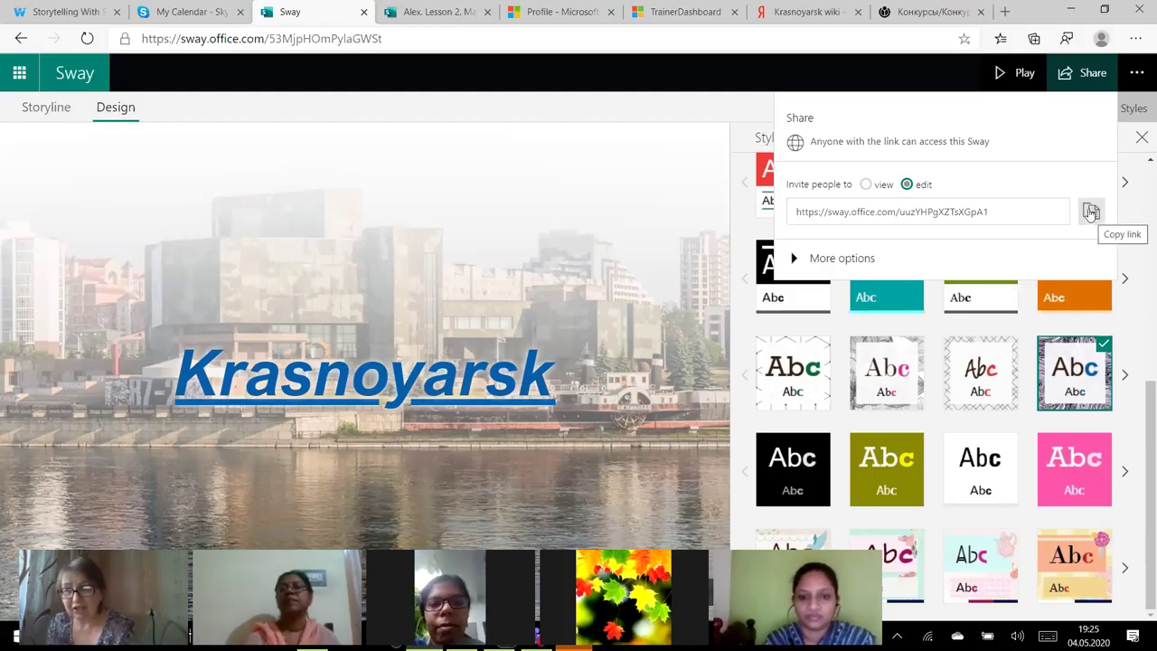
left_click(1092, 212)
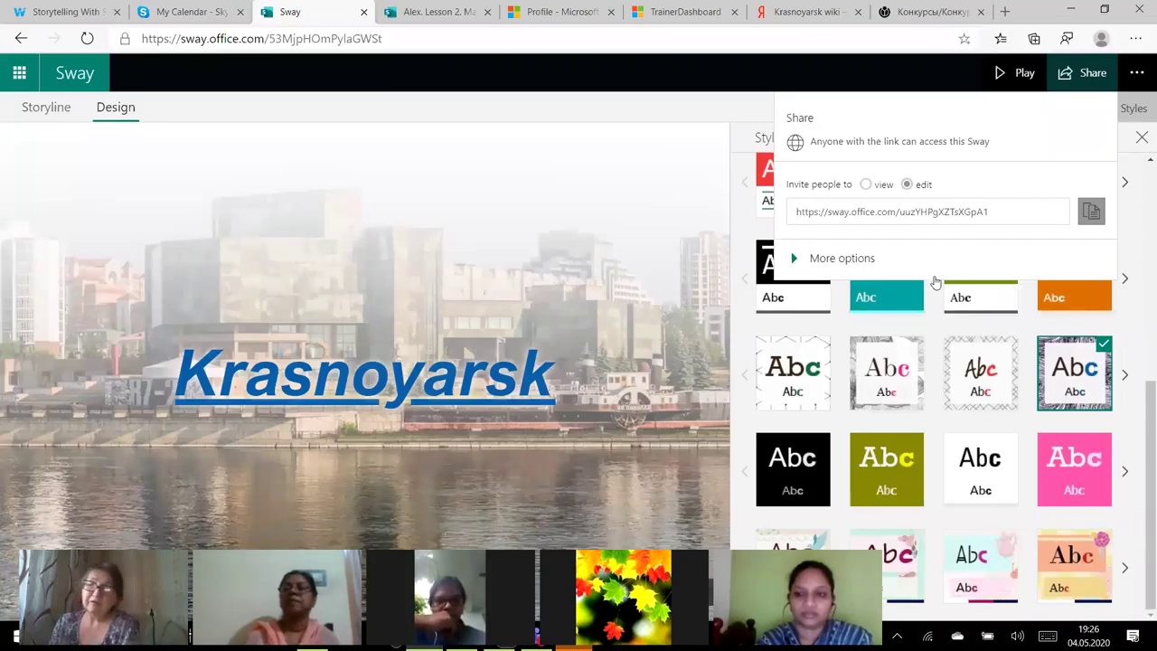
left_click(1139, 244)
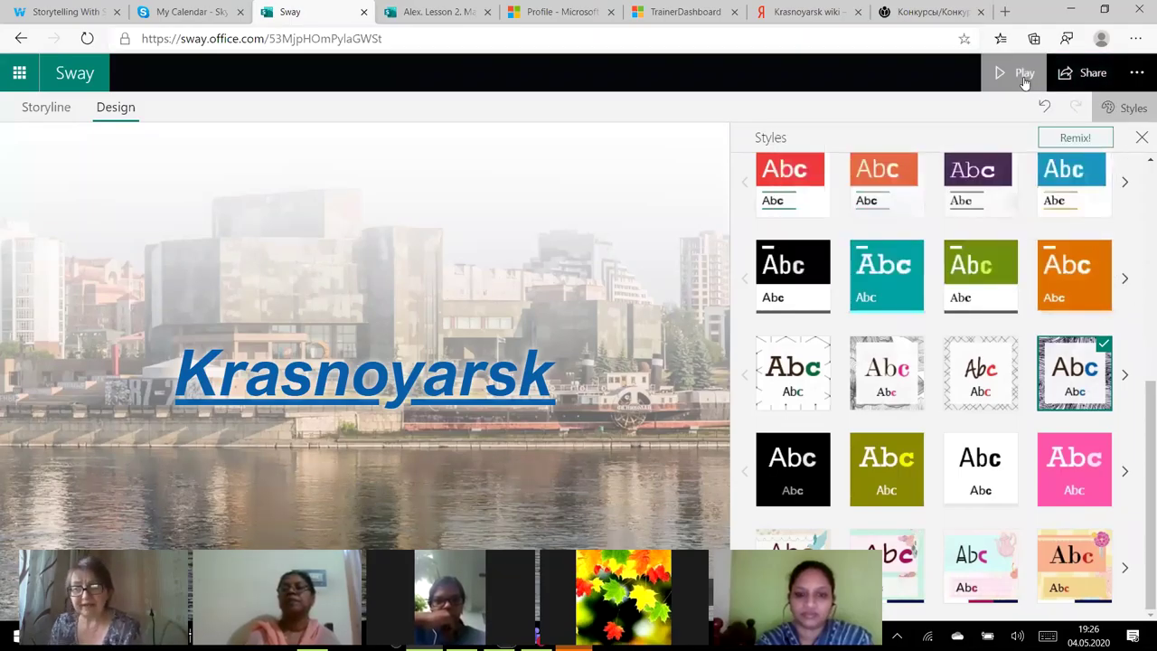
- Play the Sway to preview it as a presentation
left_click(1031, 80)
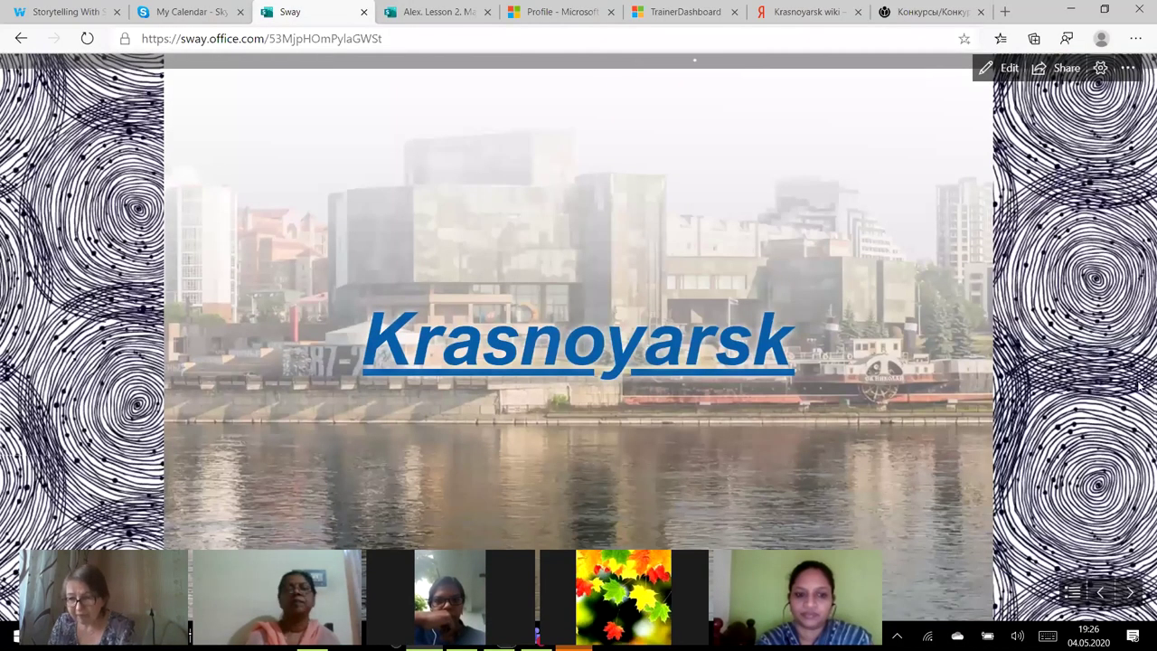
- Page forward through the playing Sway from the Krasnoyarsk title slide, reviewing the Architecture heading, banknote image, numbered list and city photo slides
scroll(1139, 506, "down", 2)
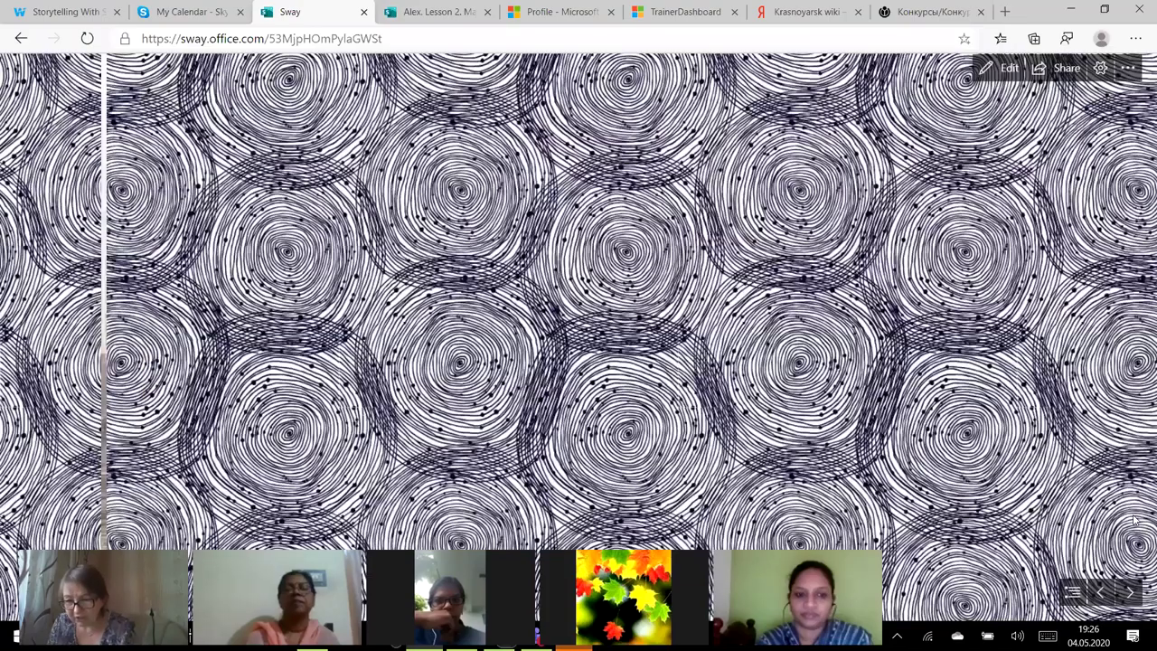
left_click(1131, 592)
left_click(1131, 593)
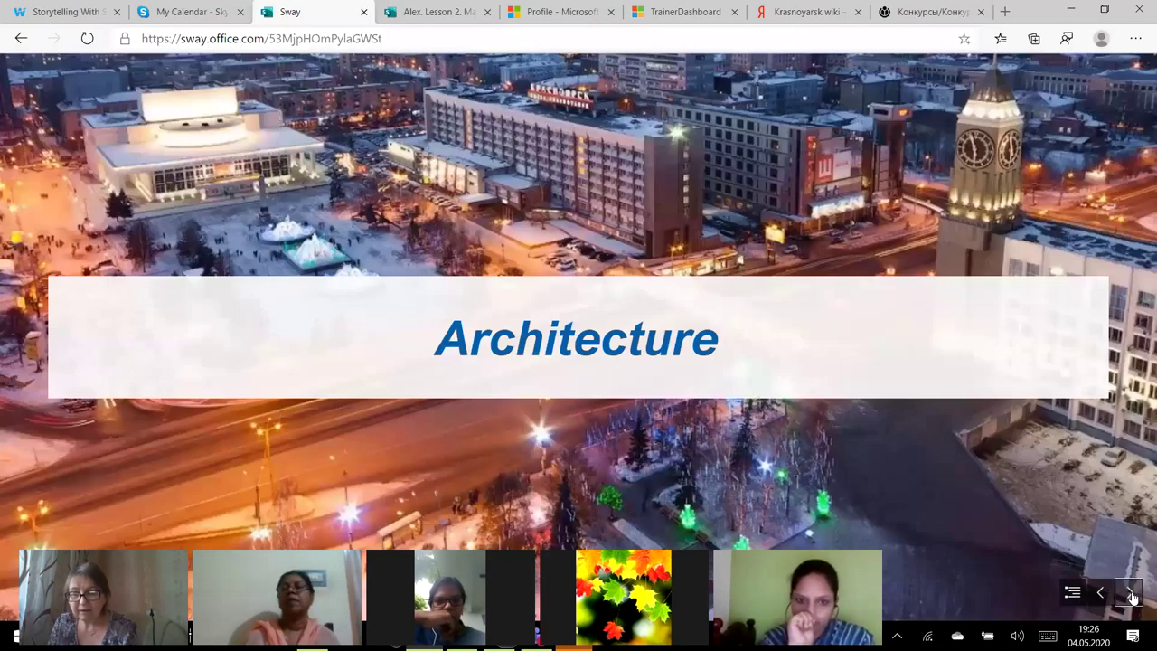
left_click(1131, 593)
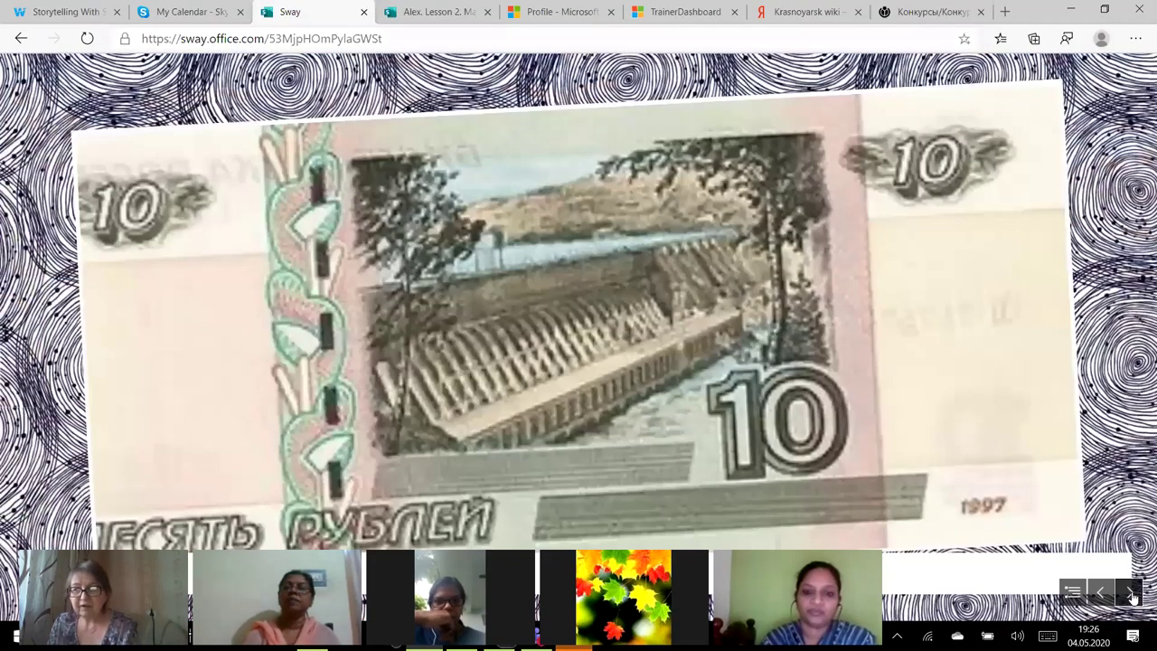
left_click(1131, 593)
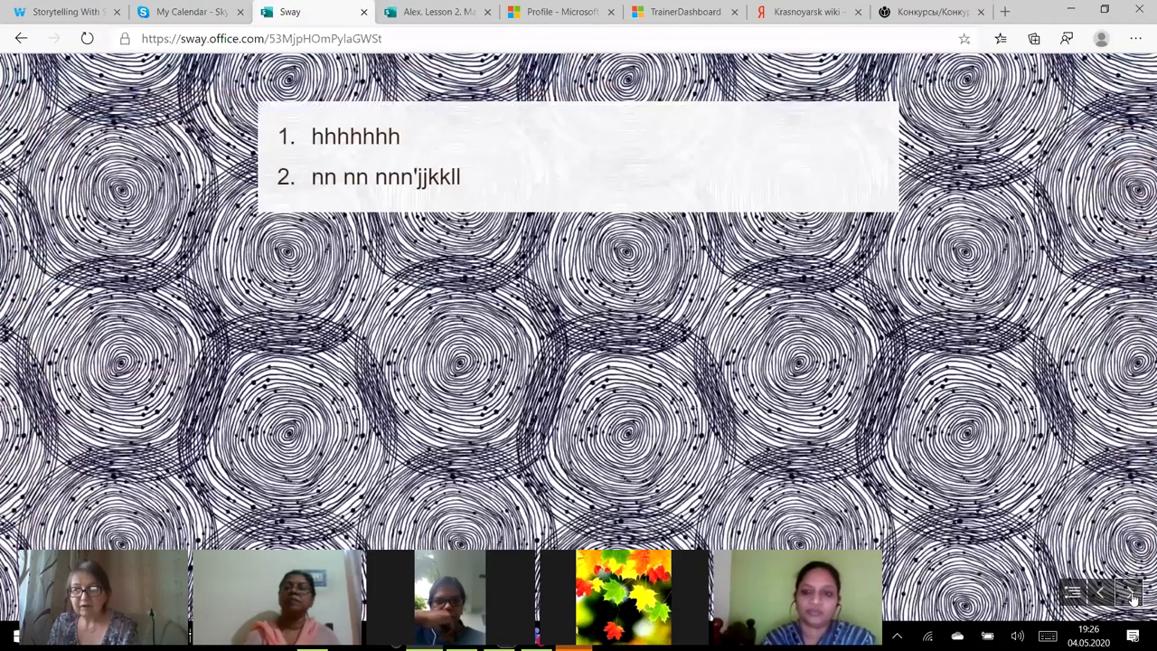
left_click(1131, 593)
left_click(1131, 593)
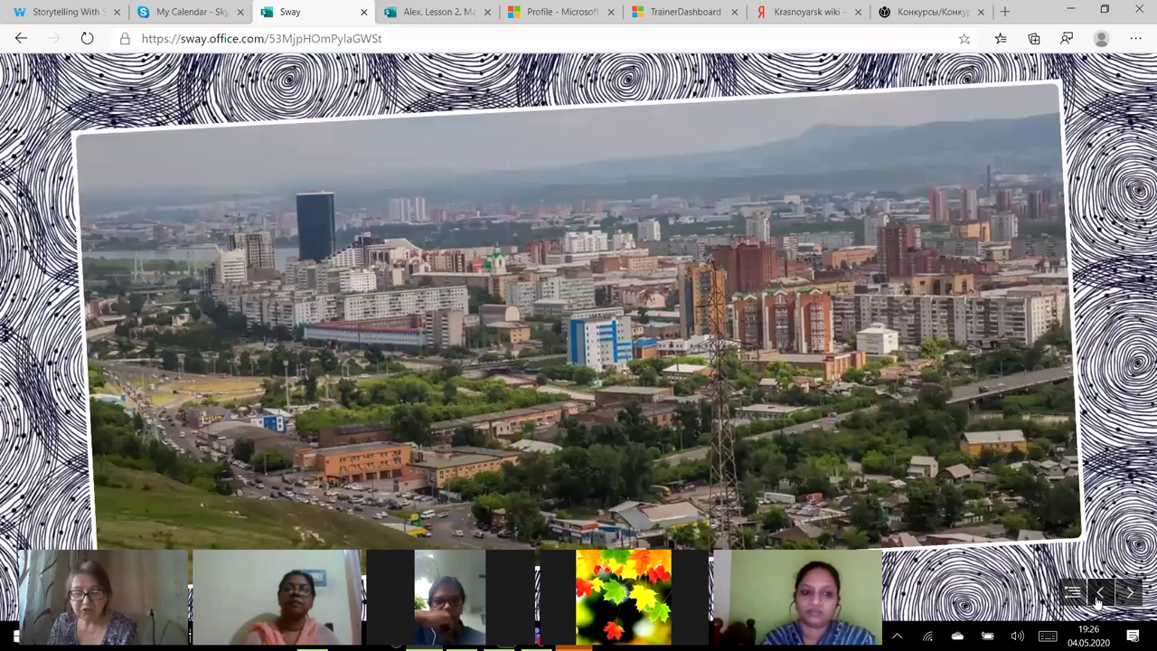
- Go back to the Welcome to Krasnoyarsk video slide, and page forward again through the photo slides that follow it
left_click(1099, 594)
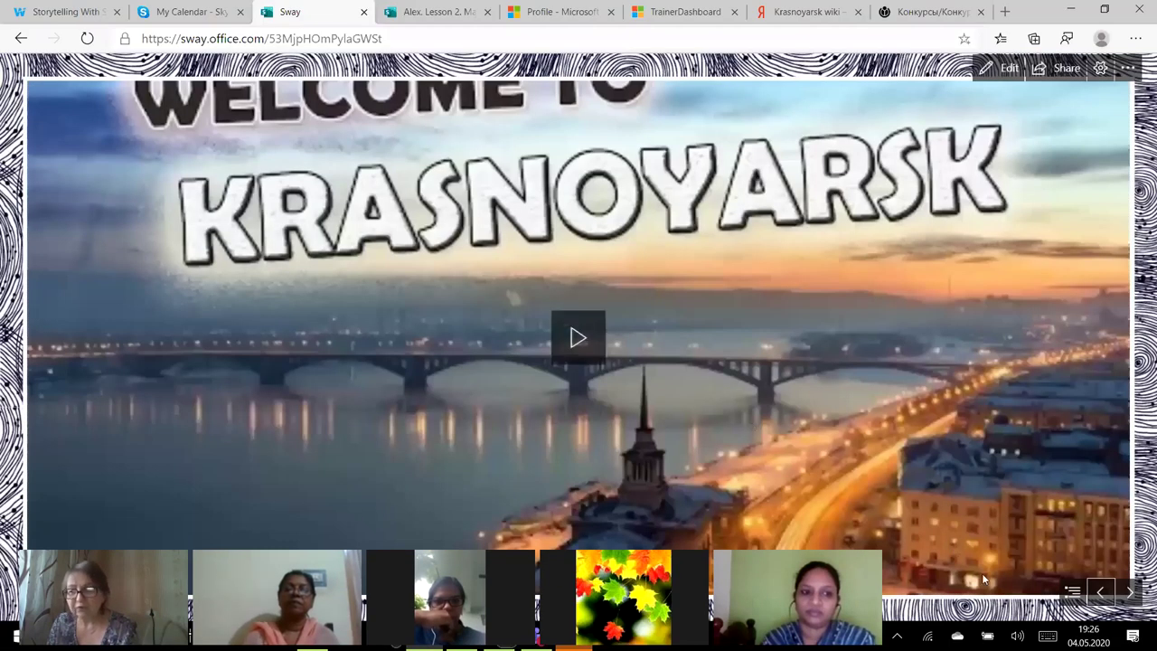
left_click(1129, 594)
left_click(1130, 597)
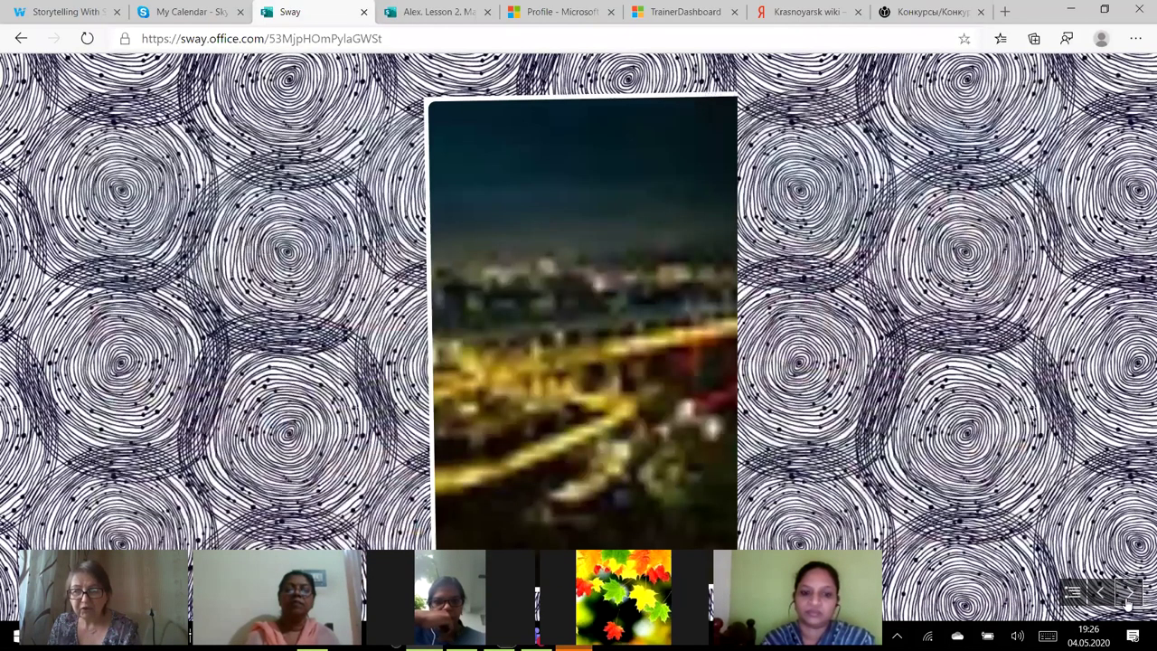
left_click(1128, 597)
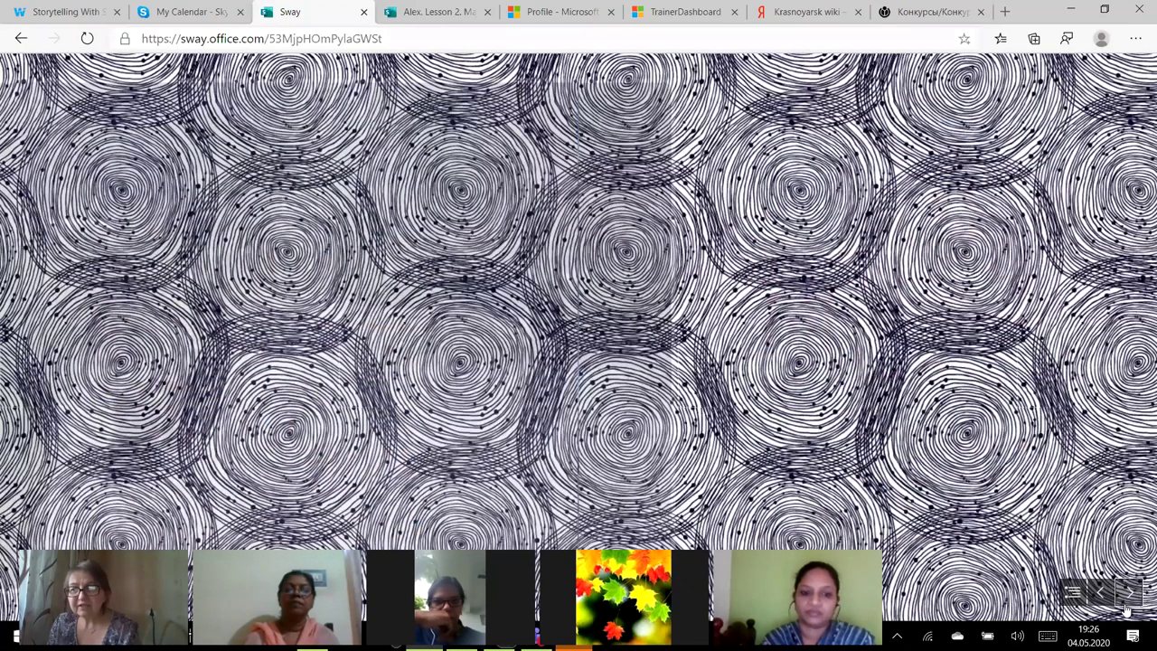